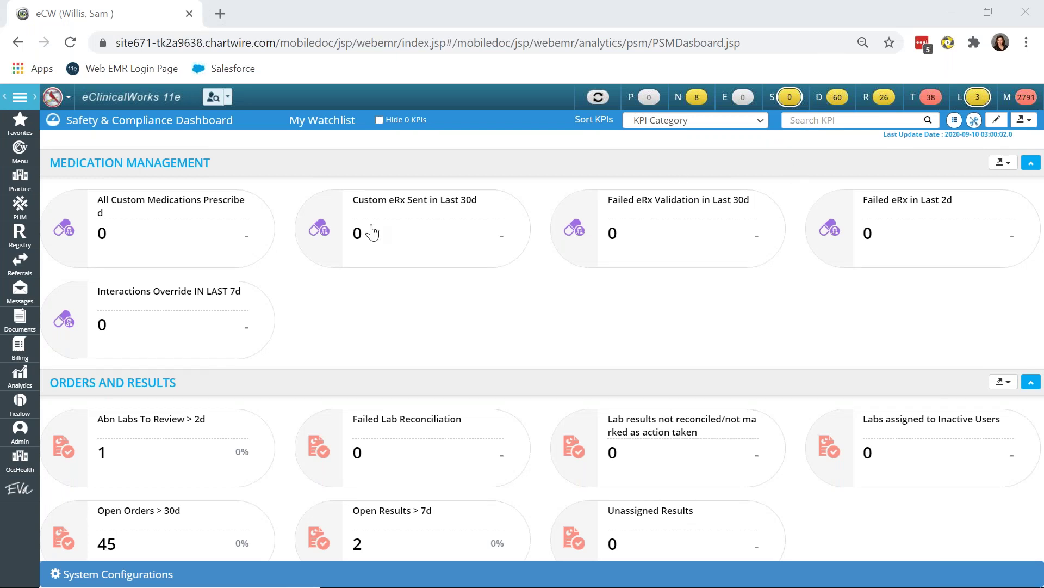
Search Security Settings by attribute for 'safe' and confirm all 30 users have Dashboard access.
click(750, 103)
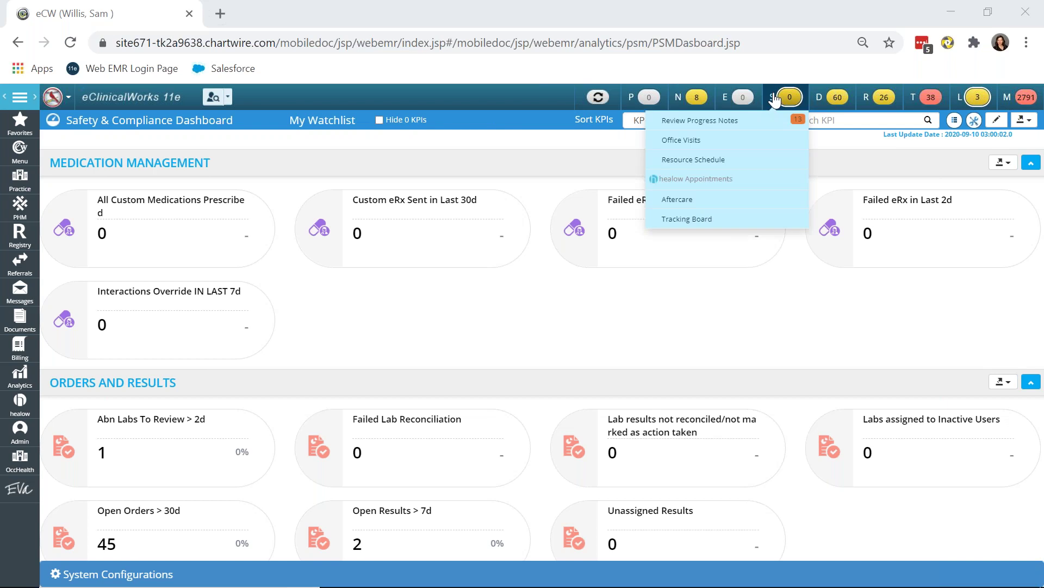
click(698, 159)
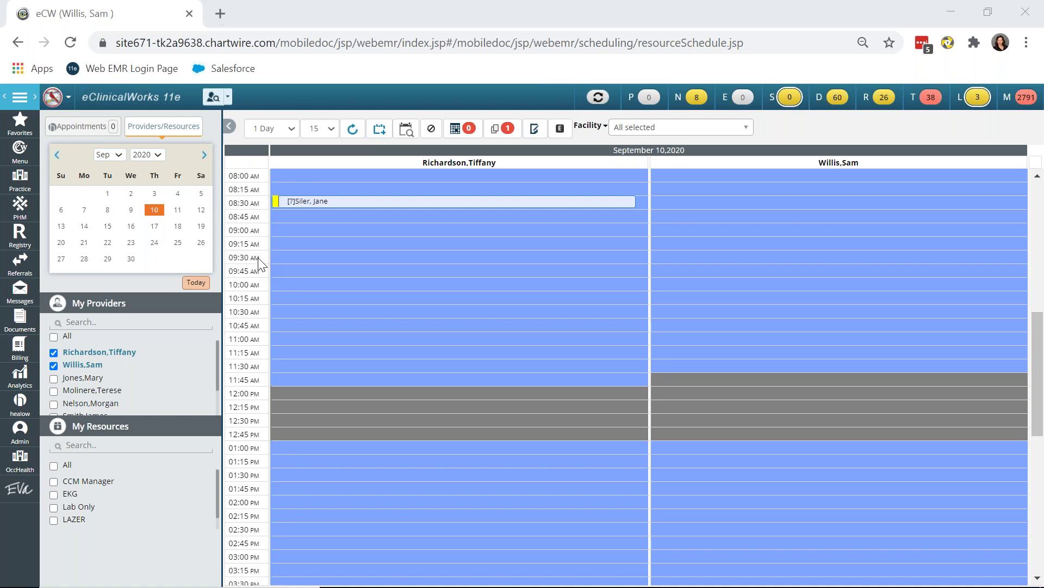
click(26, 161)
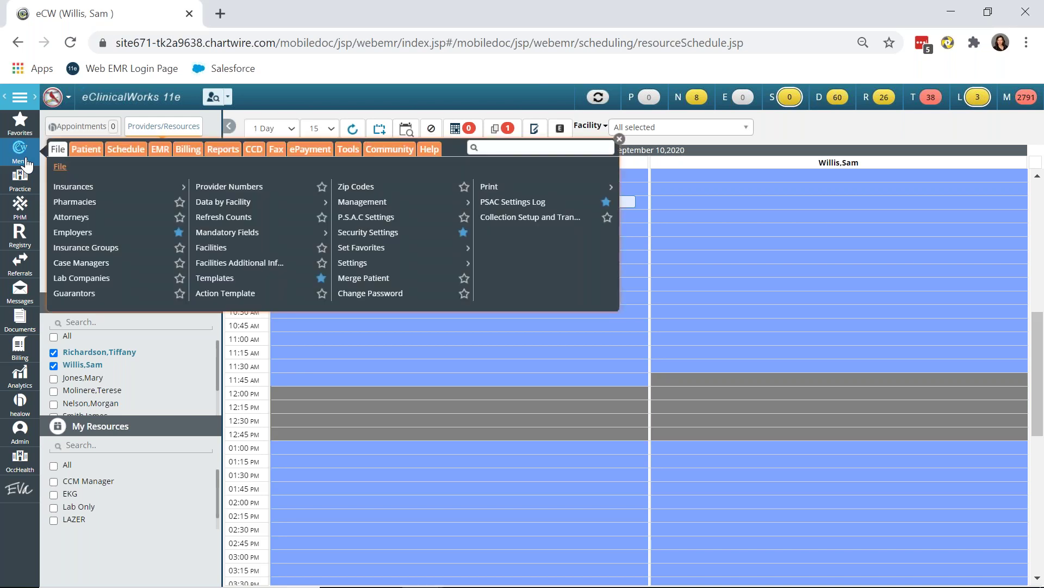
click(370, 234)
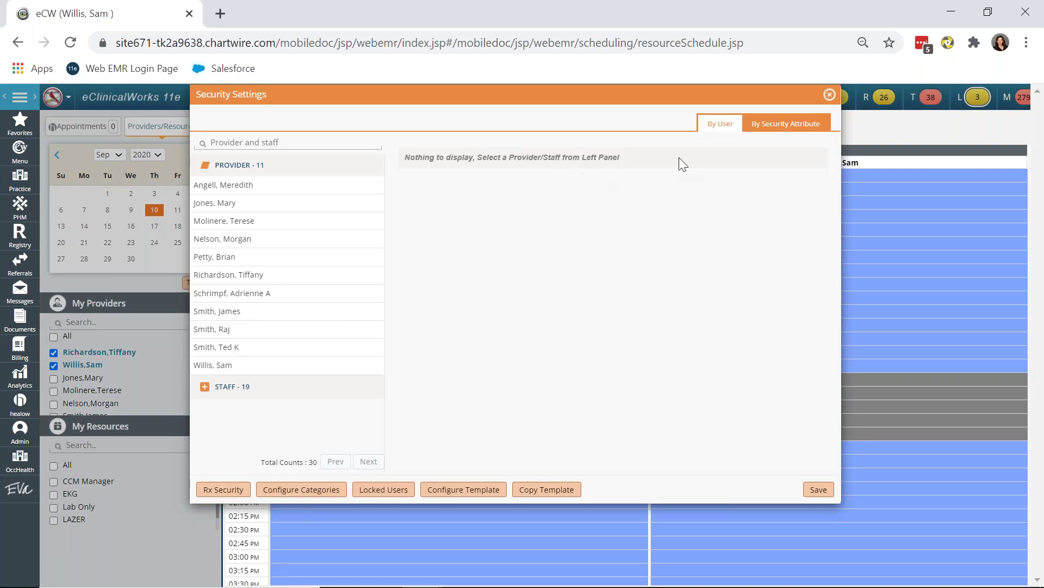
click(776, 131)
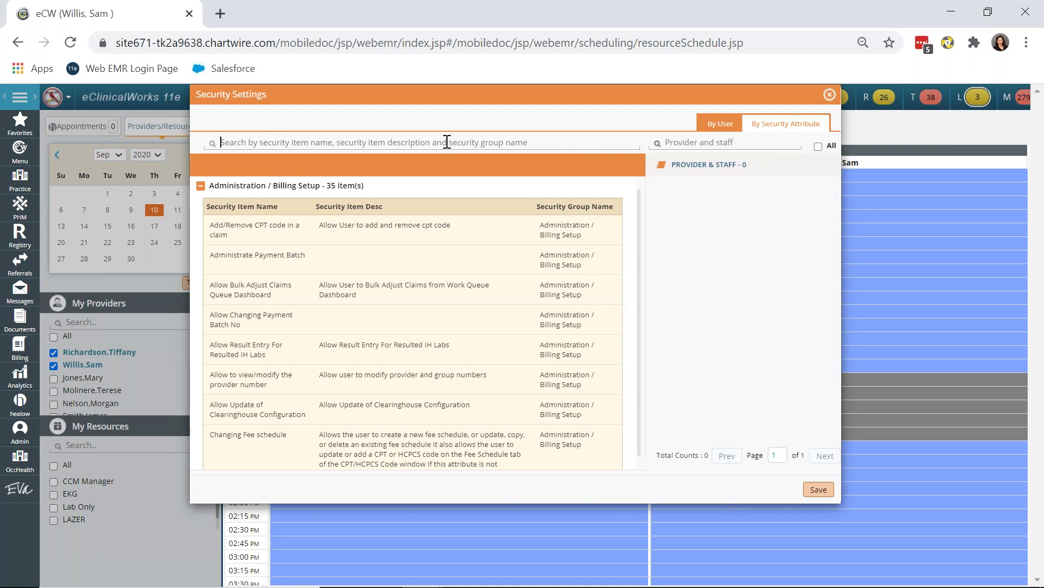
text(sa)
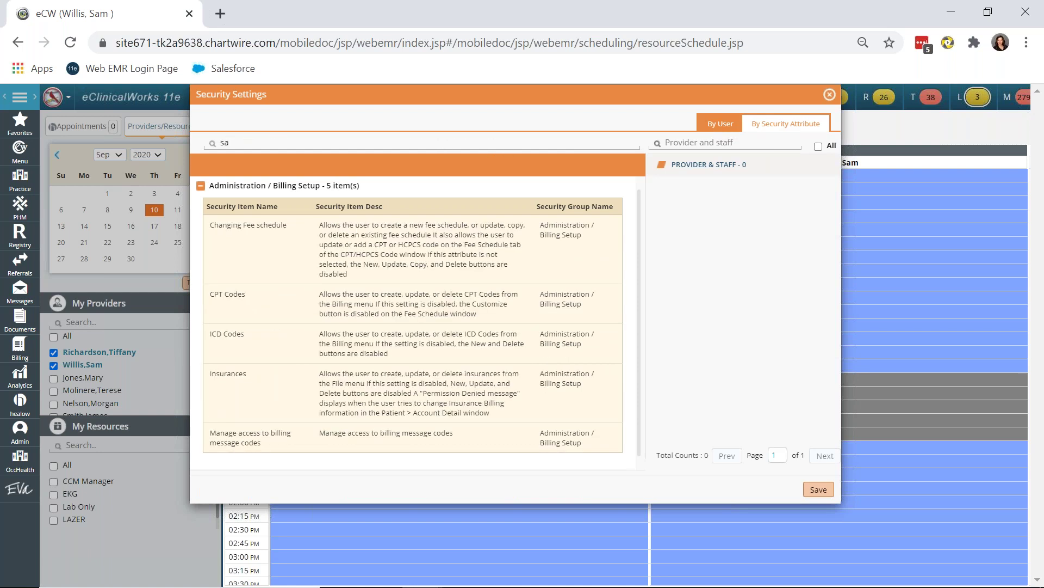
text(fe)
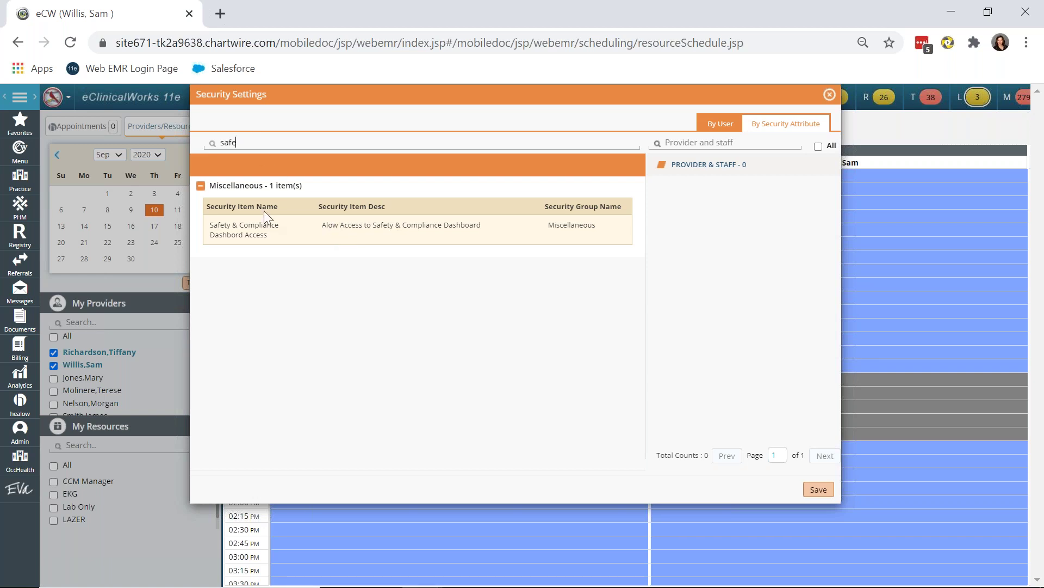
click(270, 237)
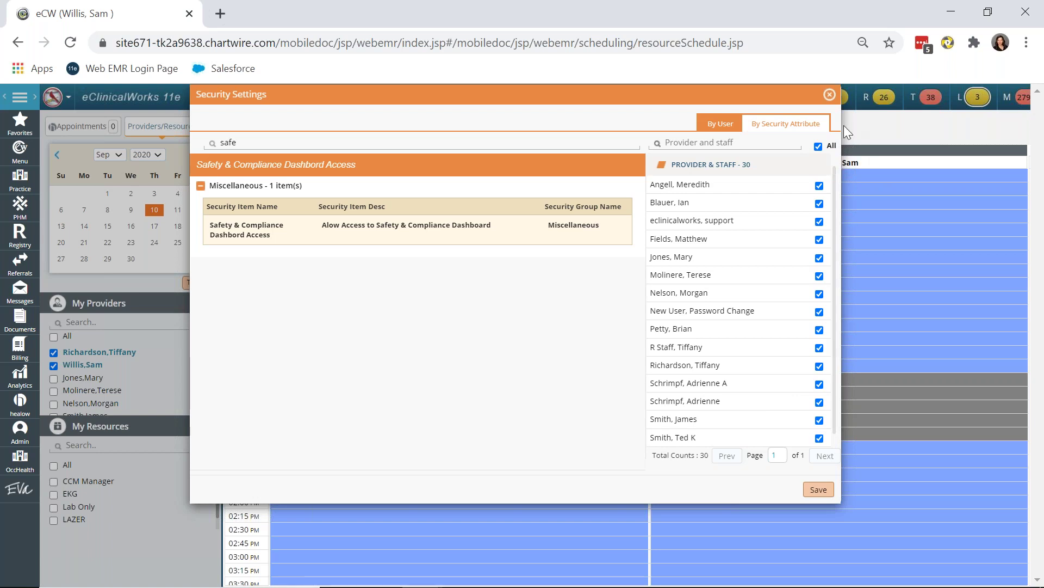
click(829, 95)
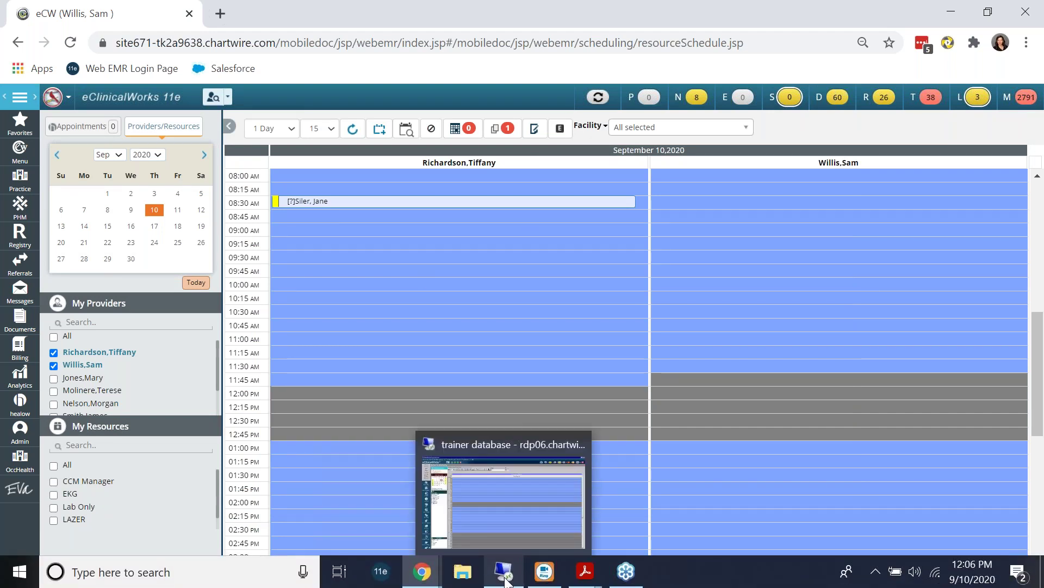
click(506, 580)
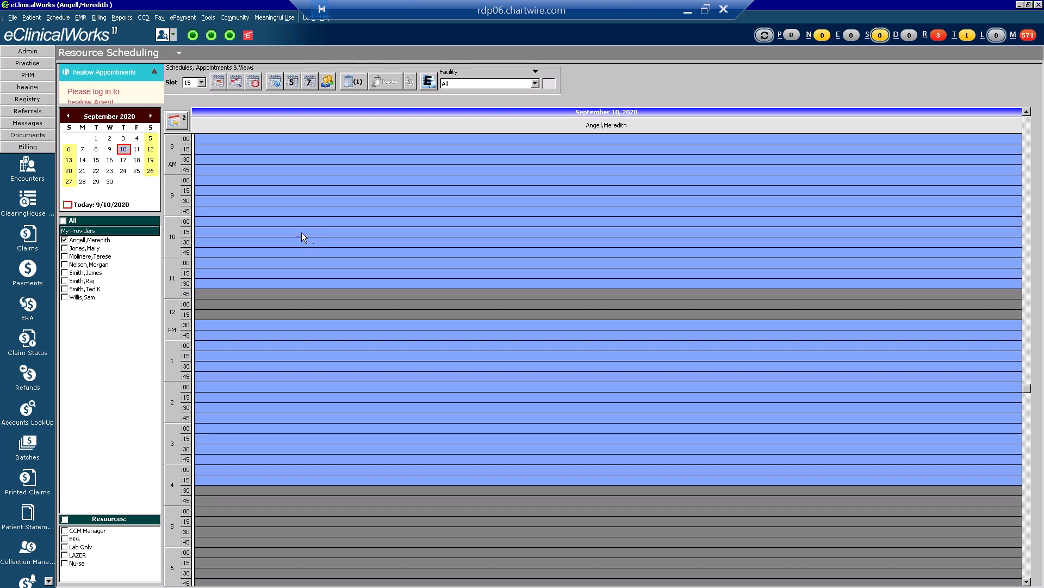
click(122, 17)
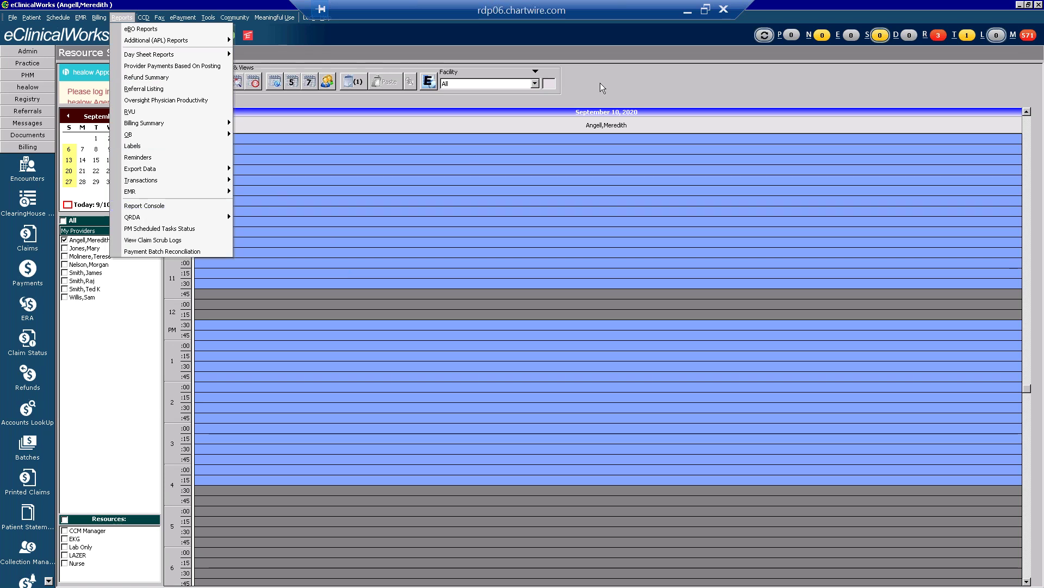
click(621, 82)
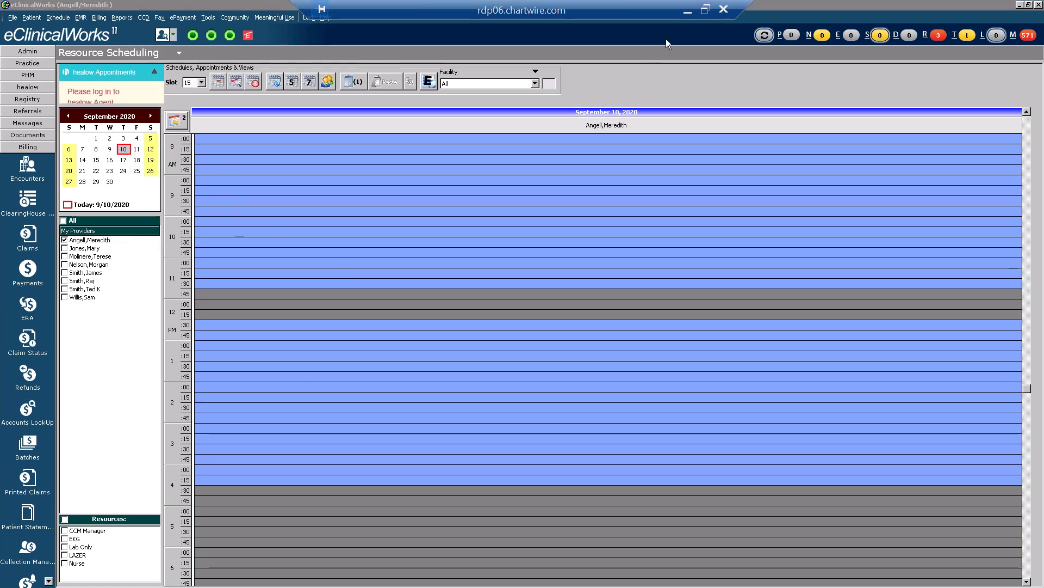
click(686, 12)
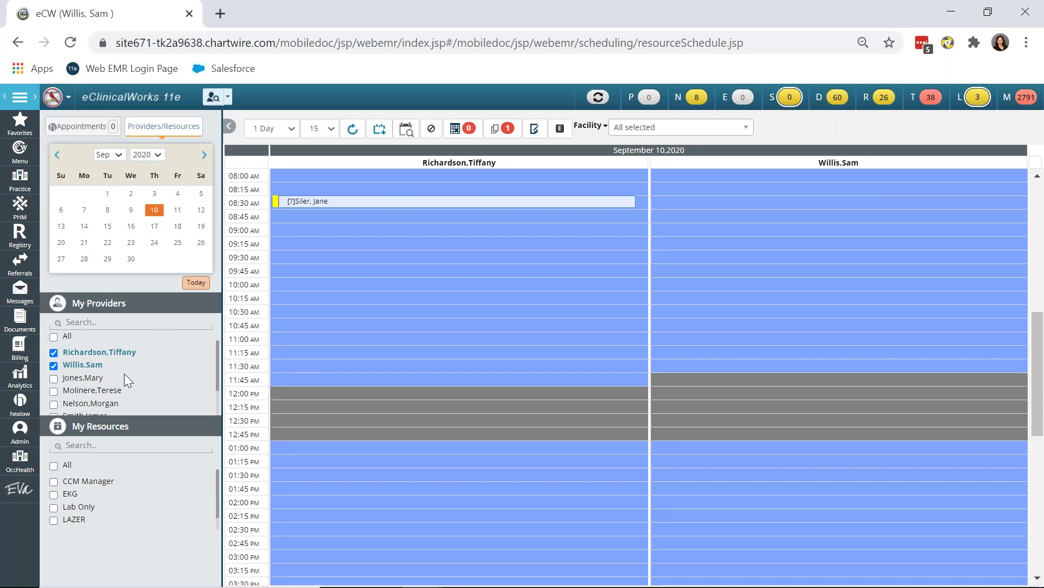
Open the Safety & Compliance Dashboard from Analytics and expand System Configurations to show Rx settings.
click(18, 375)
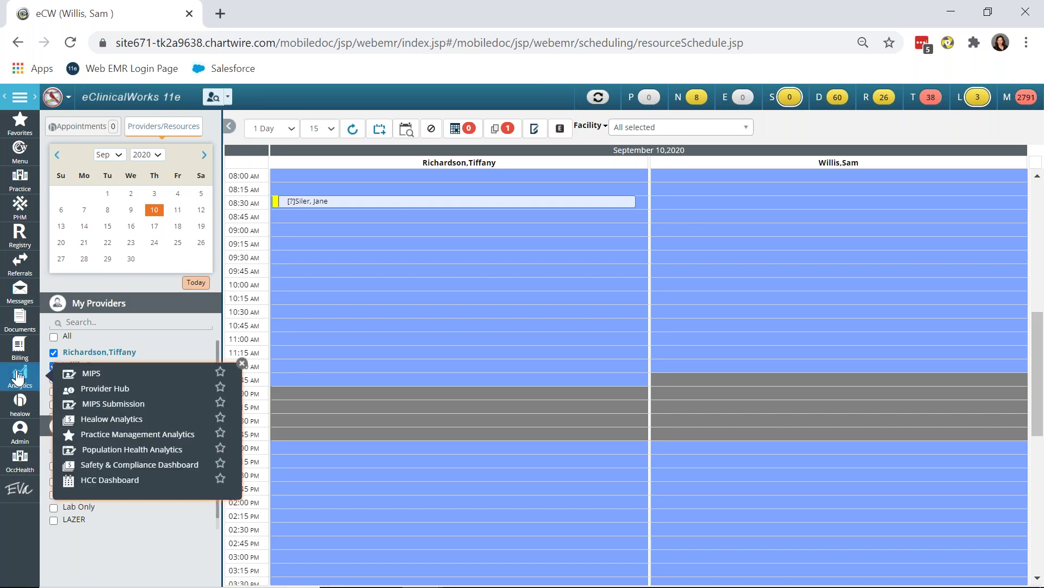
click(107, 458)
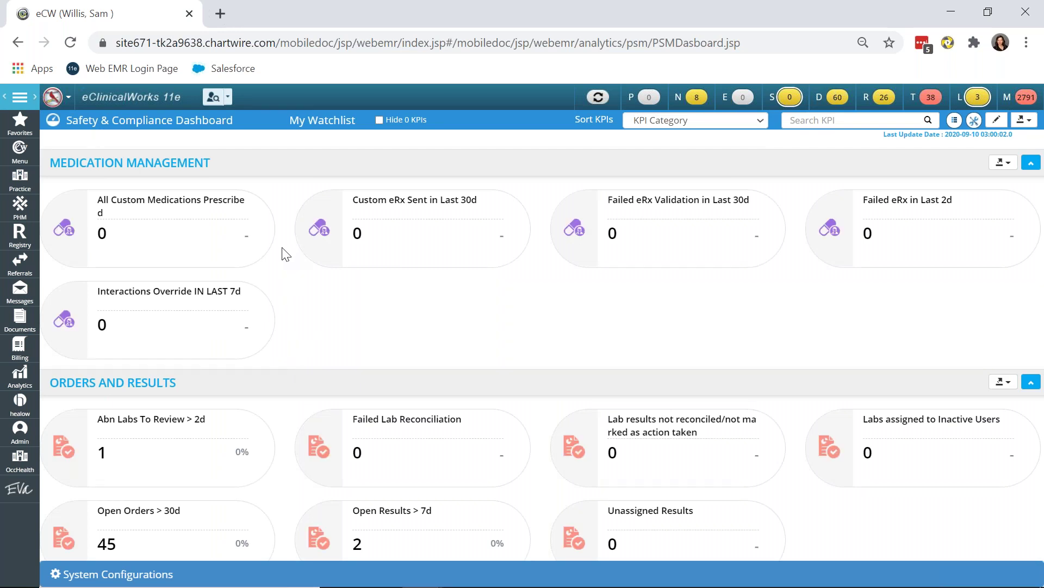
scroll(283, 253, down, 10)
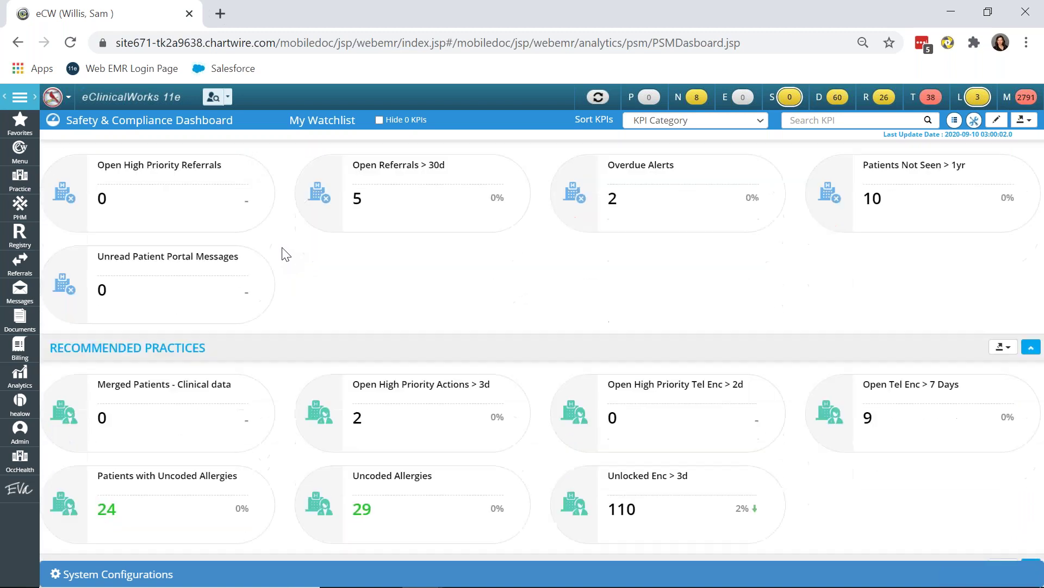
scroll(283, 253, down, 3)
scroll(243, 383, up, 13)
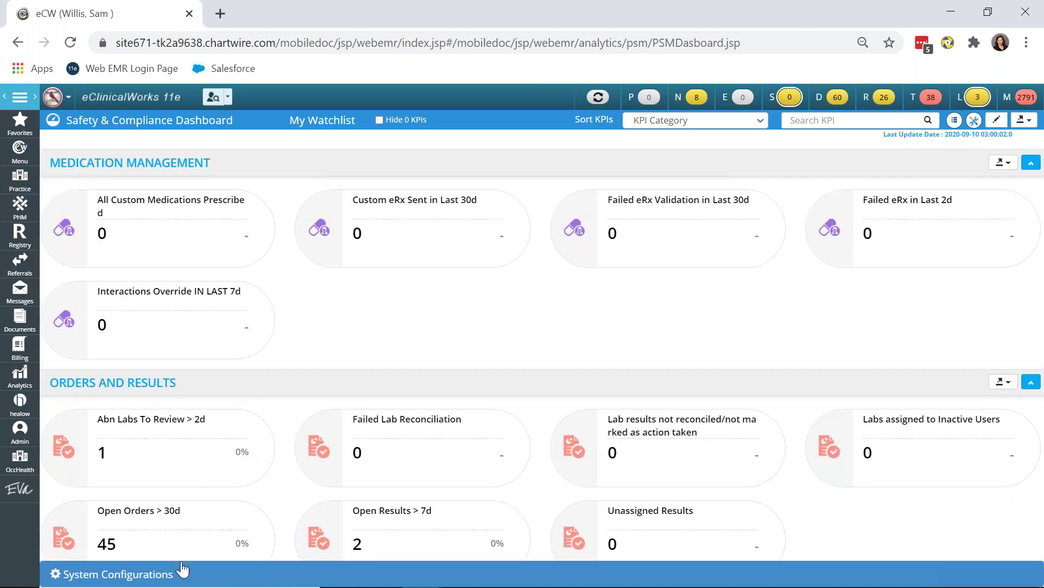
click(154, 575)
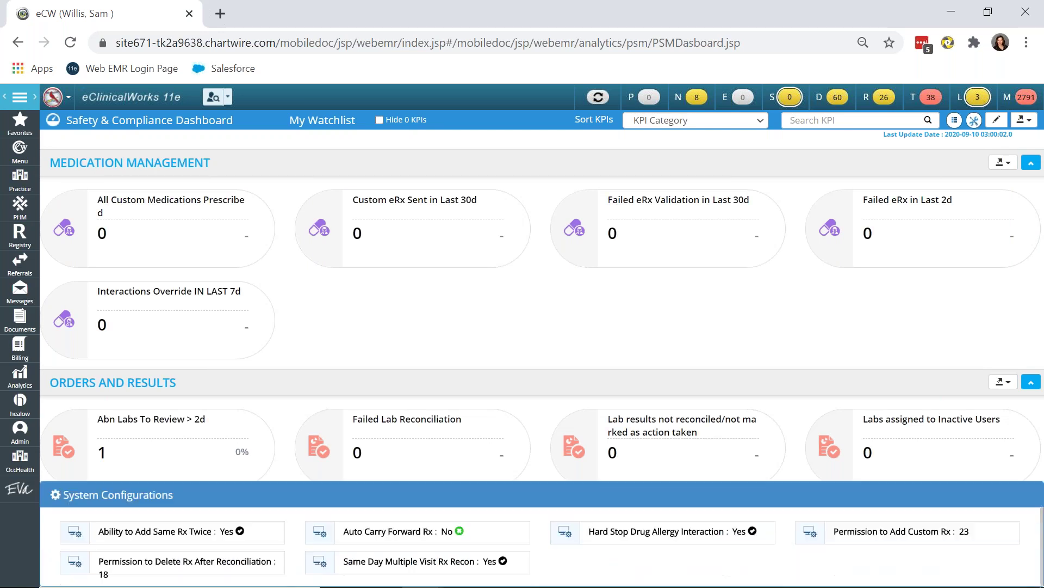
Collapse System Configurations, toggle Hide 0 KPIs off again, and keep sorting by KPI Category.
click(172, 497)
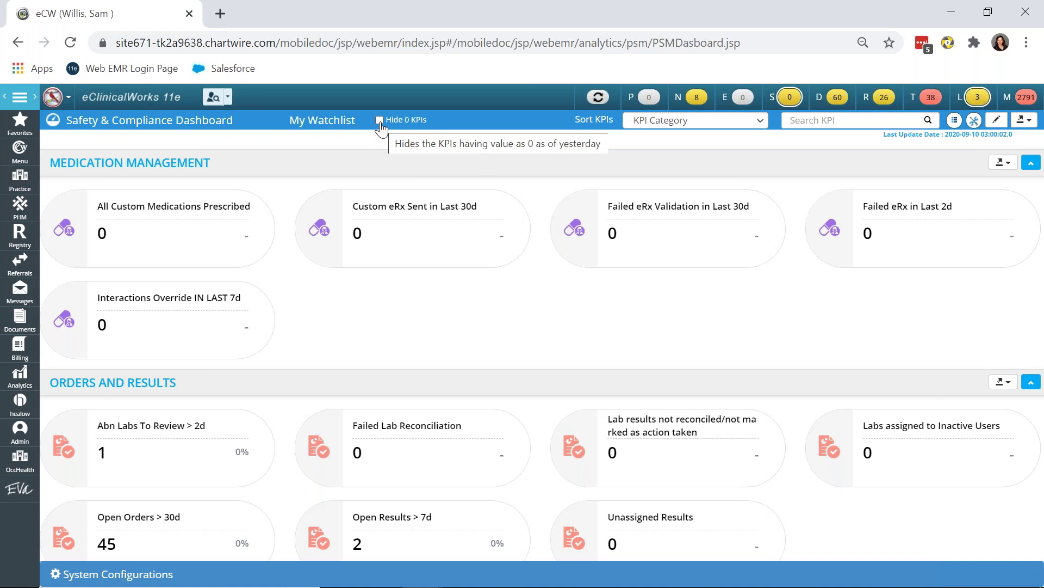
click(379, 120)
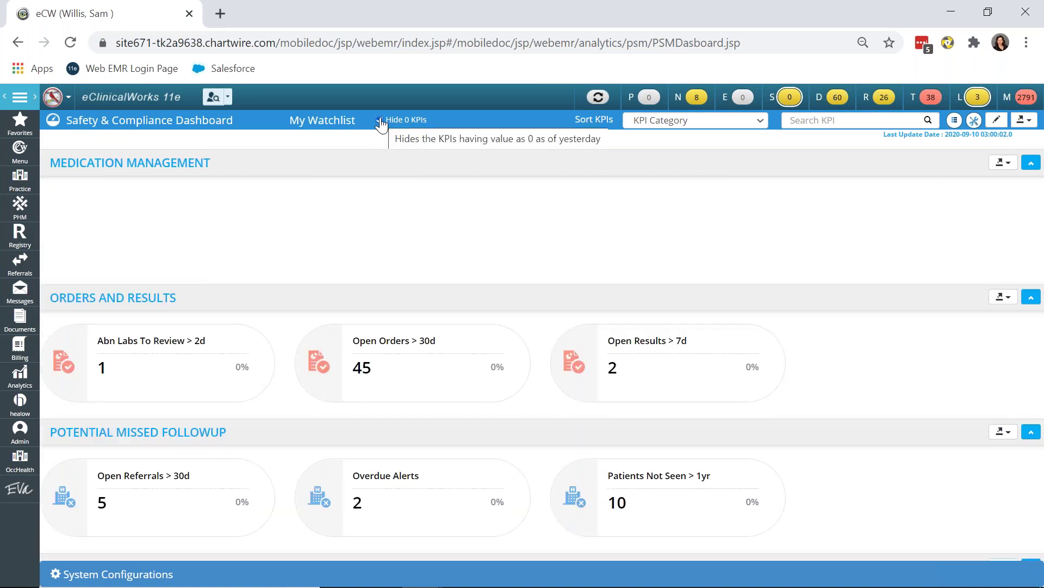
click(380, 121)
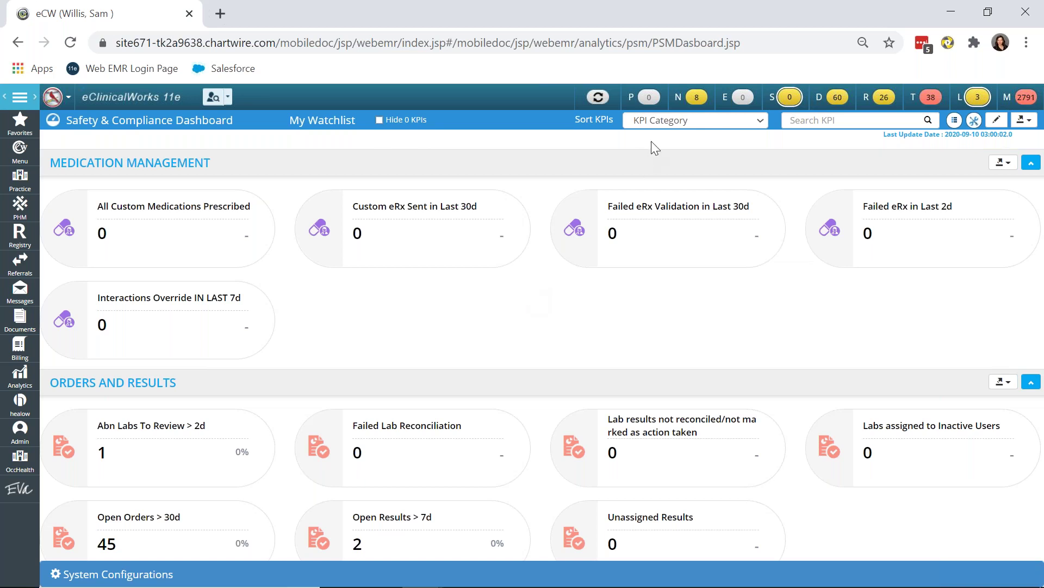
click(680, 122)
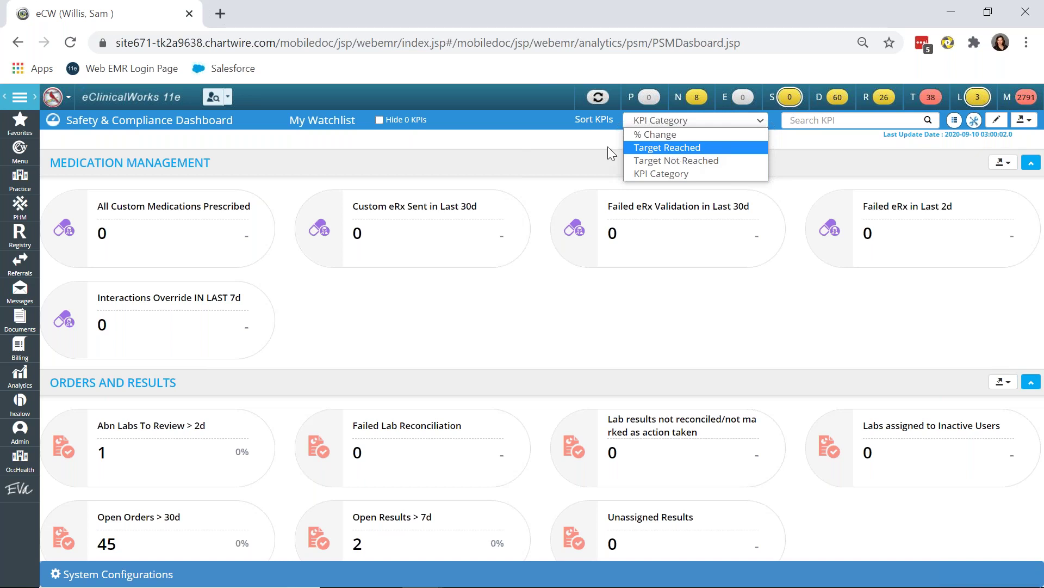
click(585, 145)
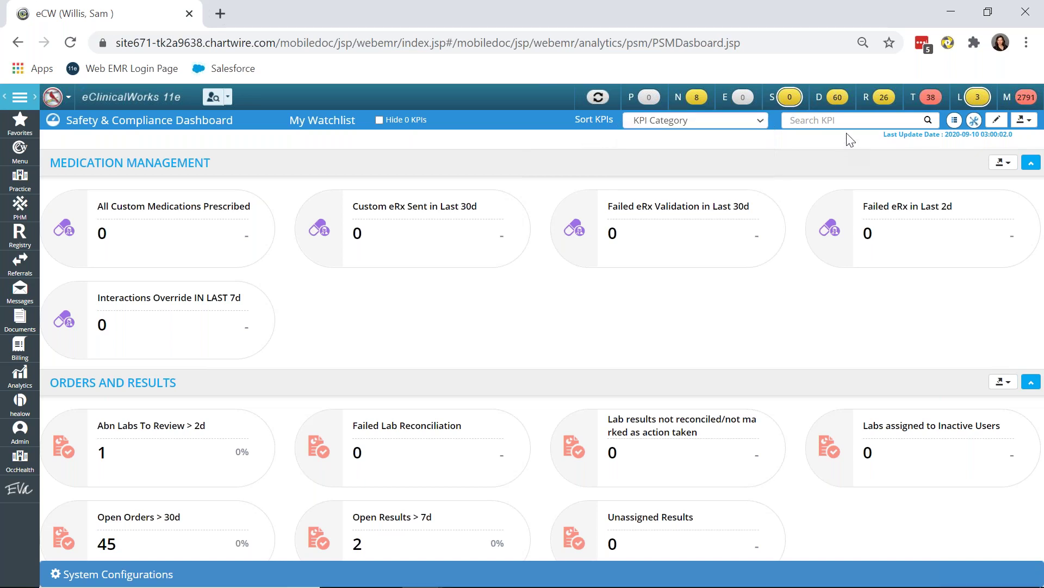
click(848, 124)
text(refer)
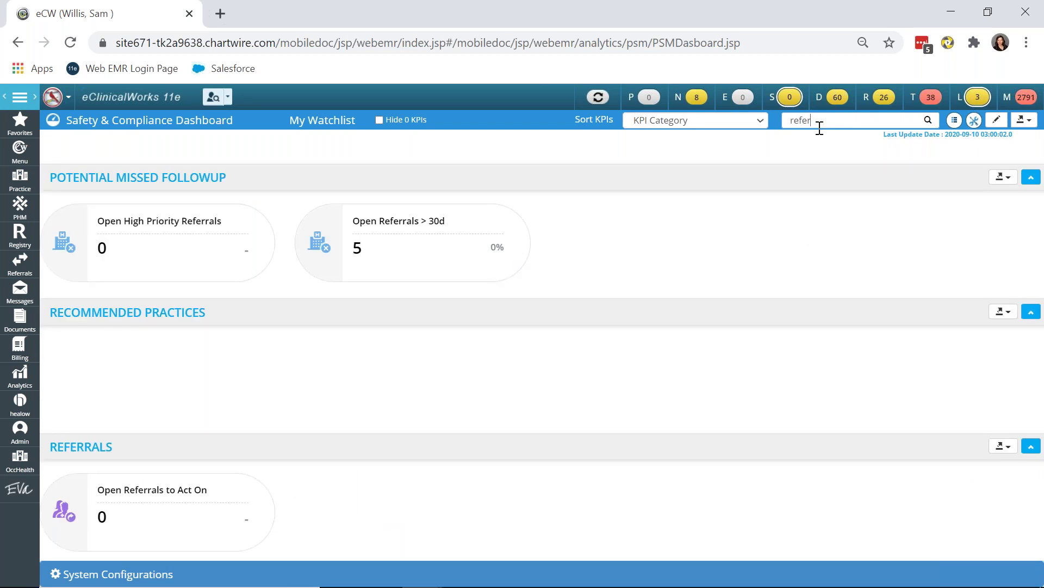
key(BackSpace)
key(BackSpace)
key(BackSpace)
key(BackSpace)
key(BackSpace)
click(1017, 95)
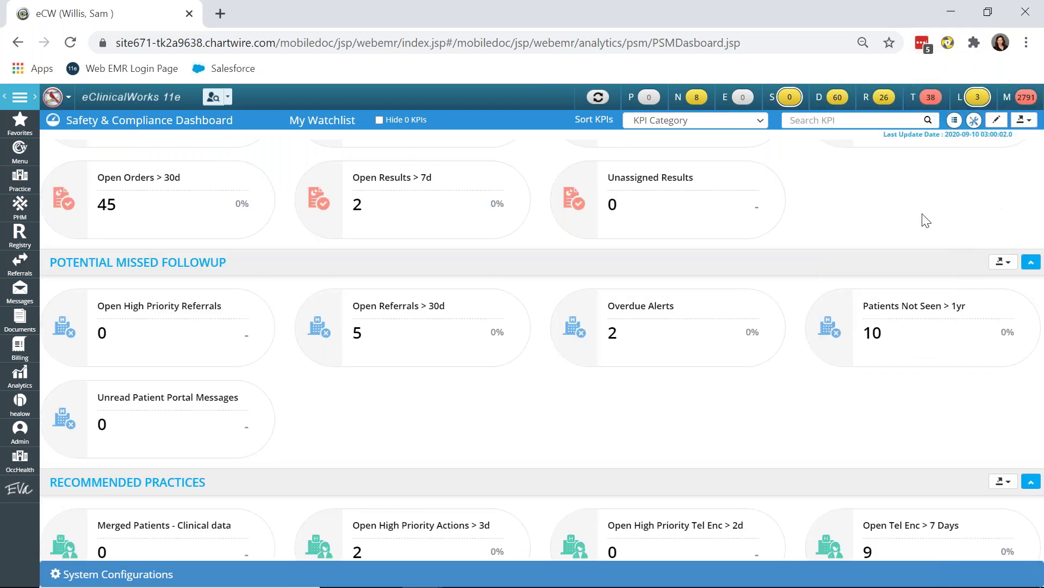
scroll(951, 155, up, 3)
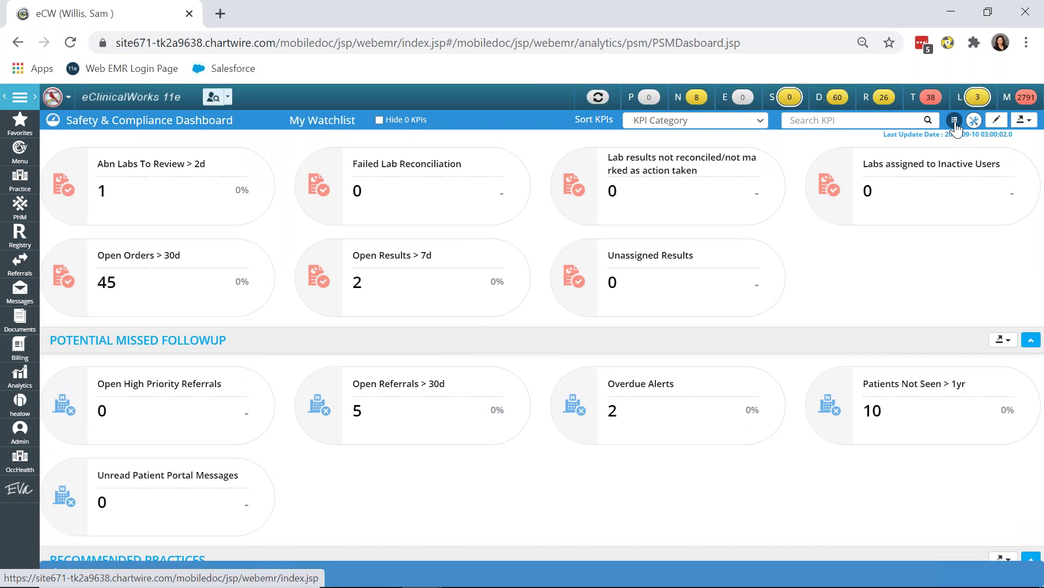
click(956, 124)
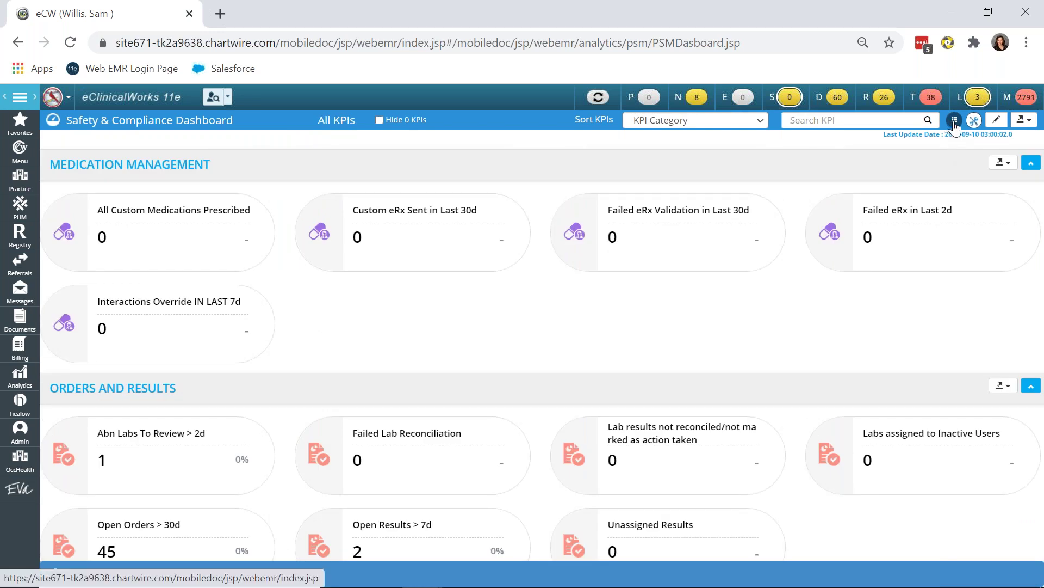
click(955, 123)
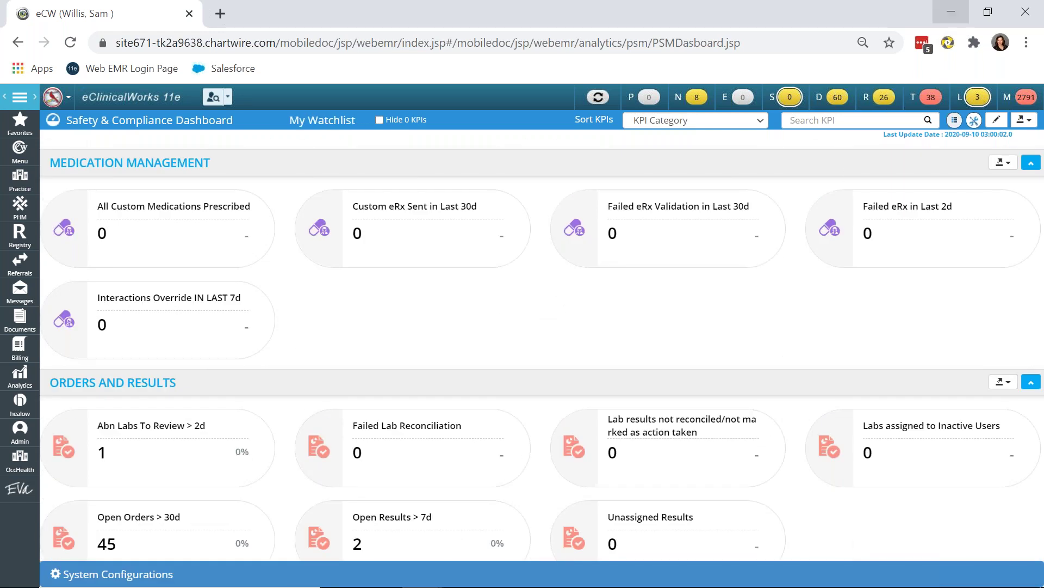
click(955, 121)
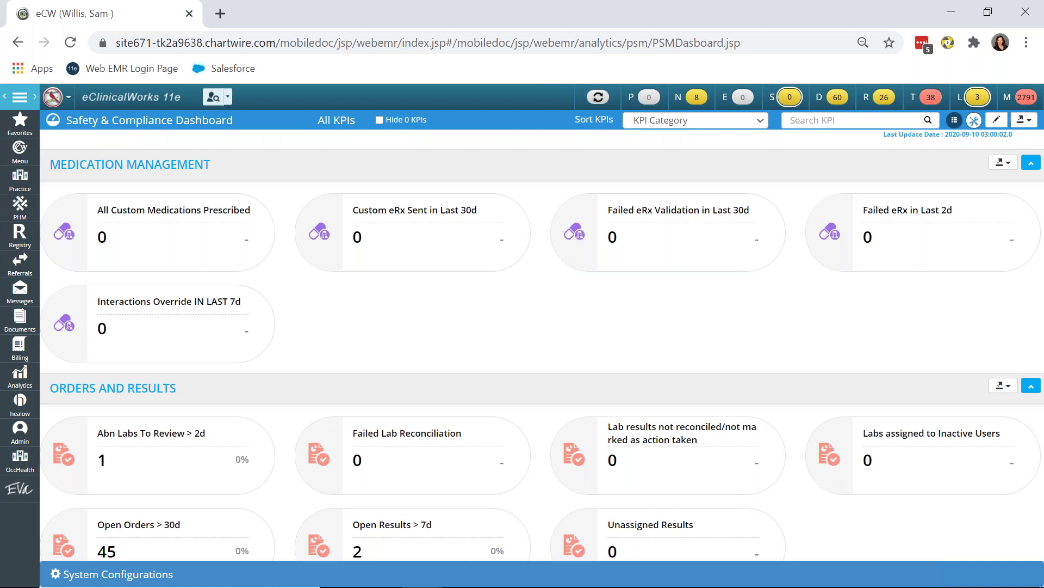
click(956, 122)
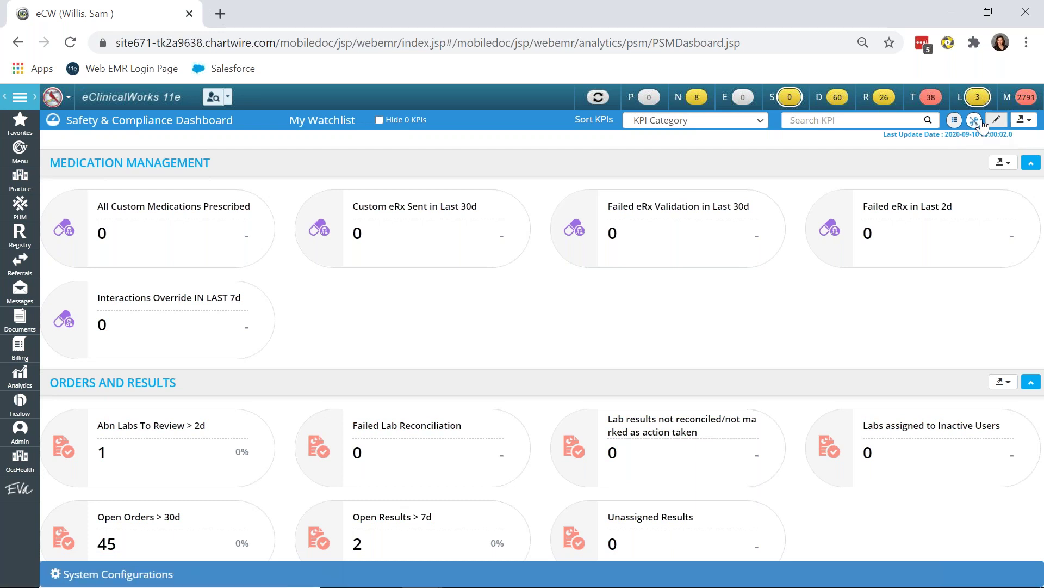
click(975, 122)
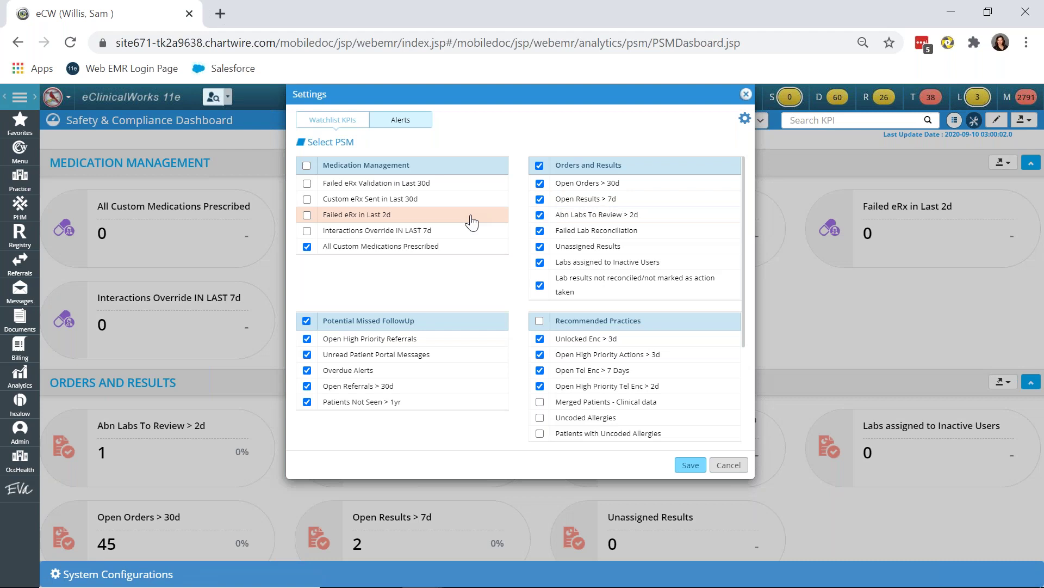
scroll(471, 222, down, 3)
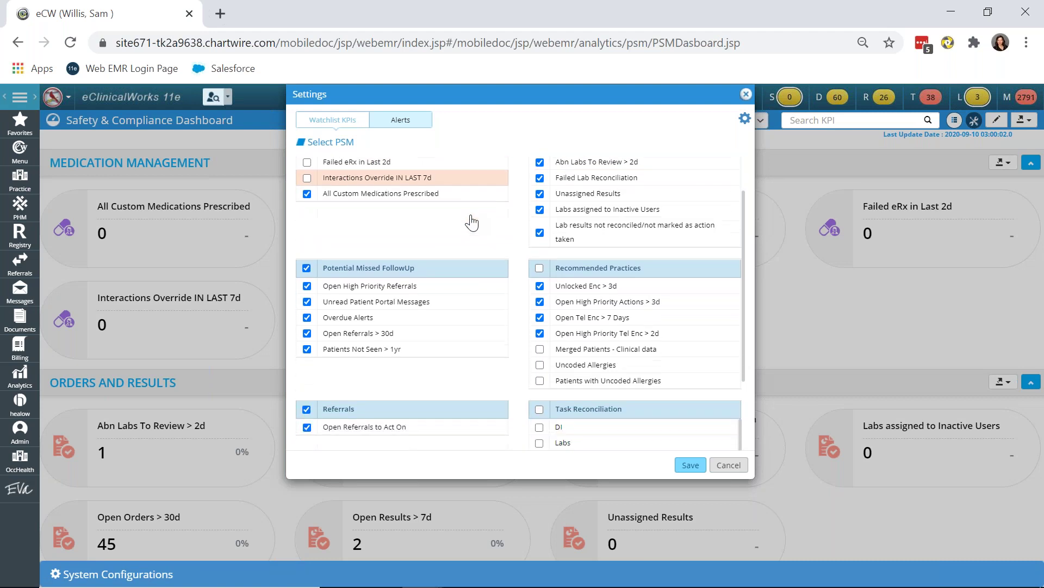
scroll(403, 212, down, 2)
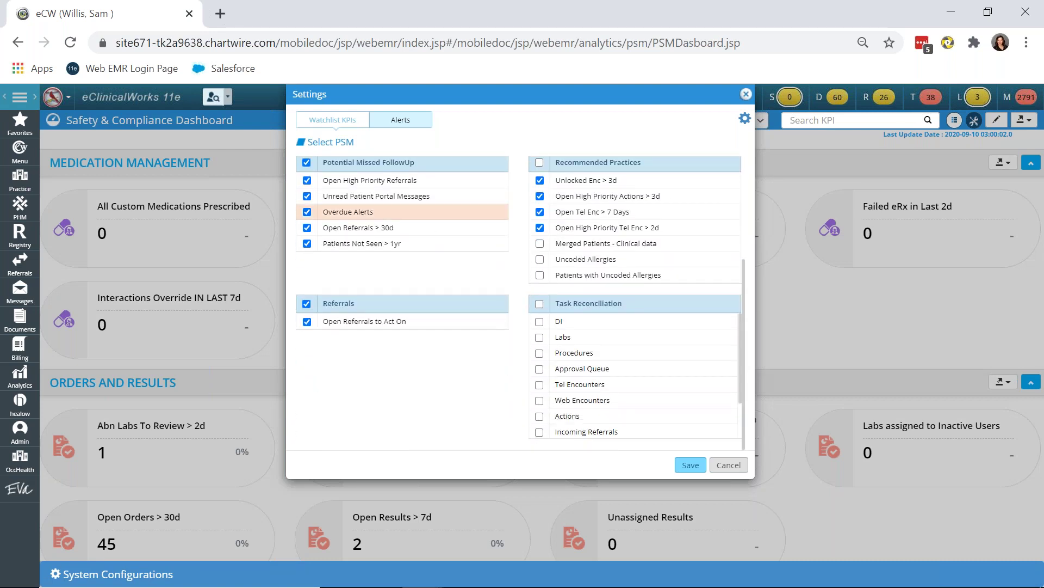
scroll(402, 213, up, 5)
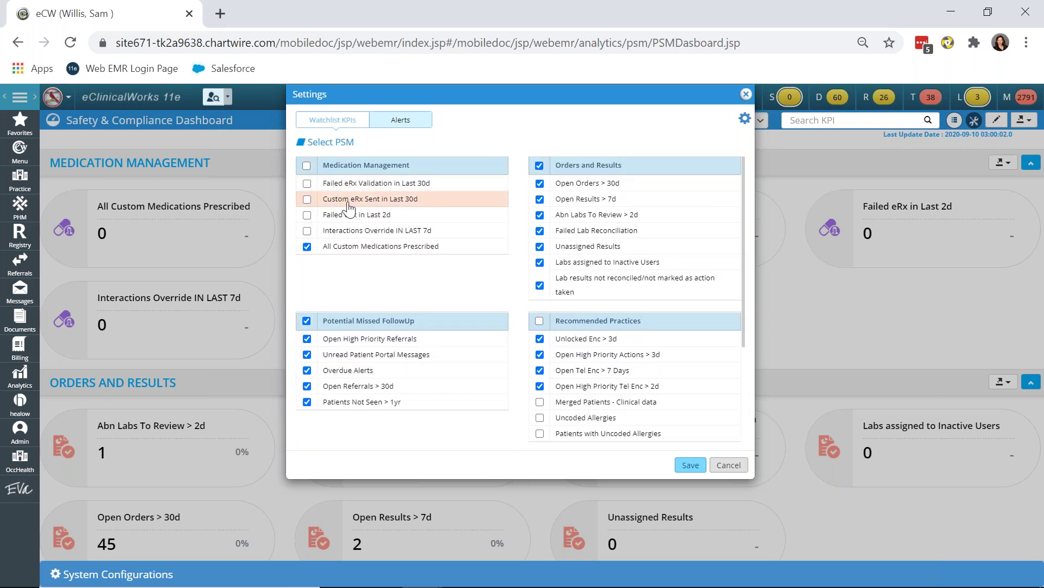
scroll(348, 207, down, 1)
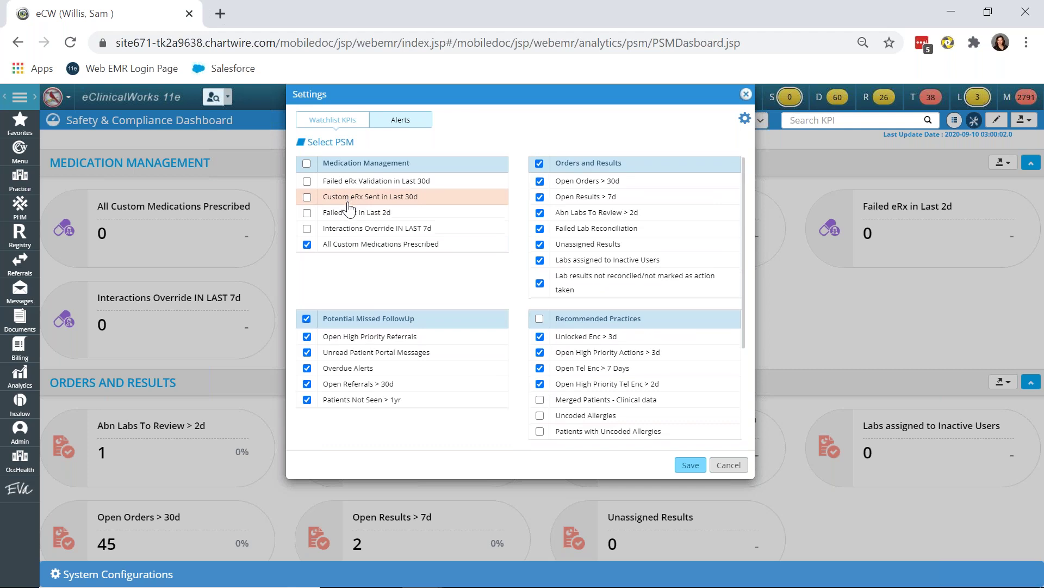
scroll(349, 207, down, 1)
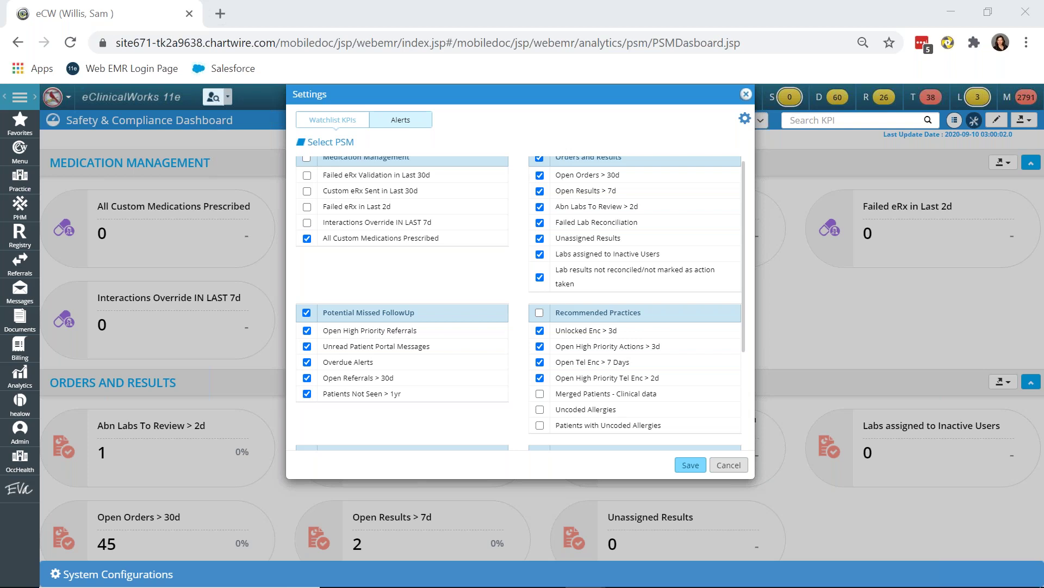
scroll(418, 290, down, 3)
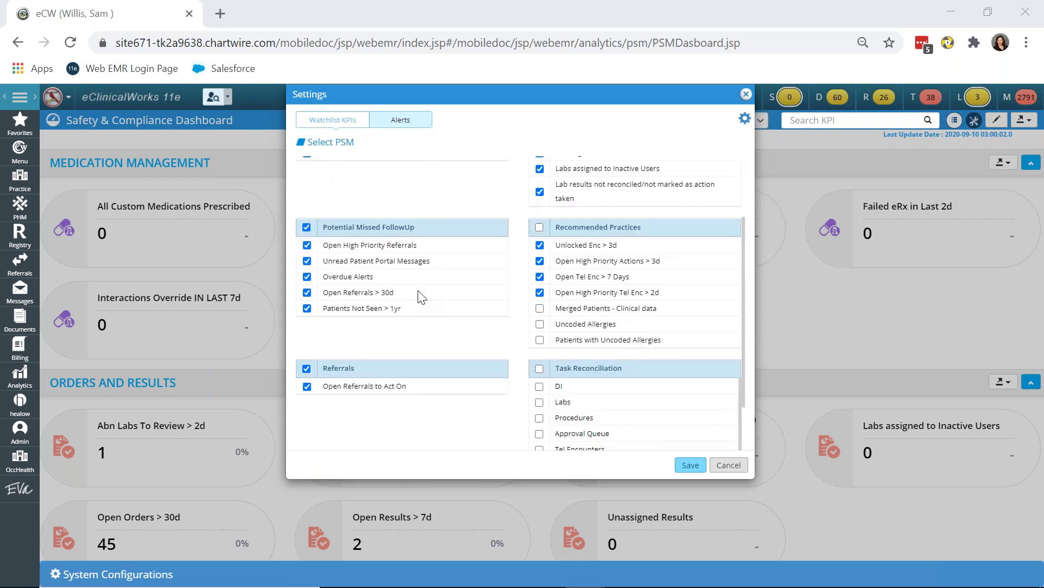
scroll(417, 290, down, 2)
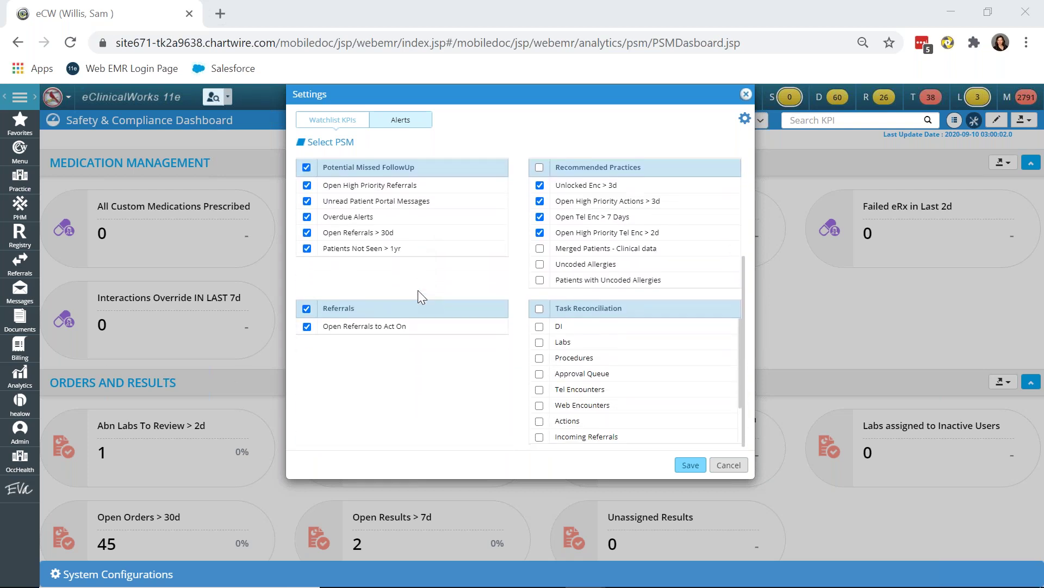
scroll(417, 289, up, 5)
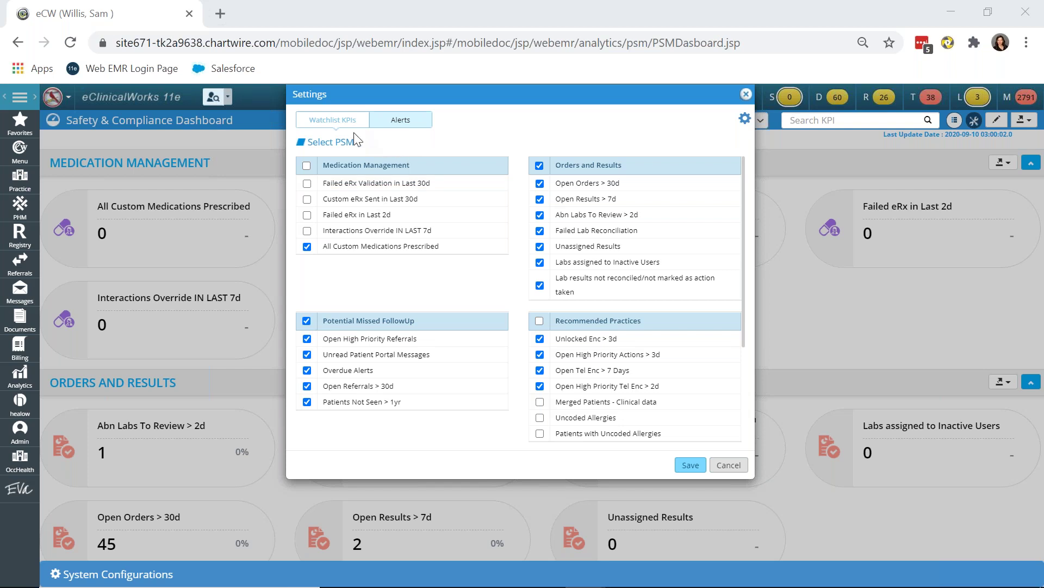
On the Alerts tab, select Outgoing Referrals as the alert's KPI.
click(408, 128)
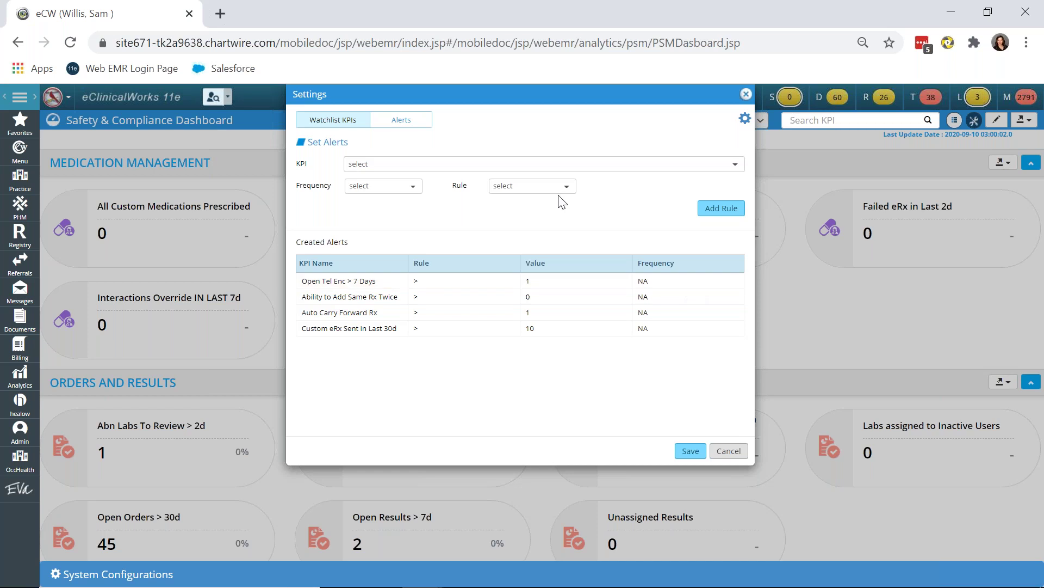
click(475, 164)
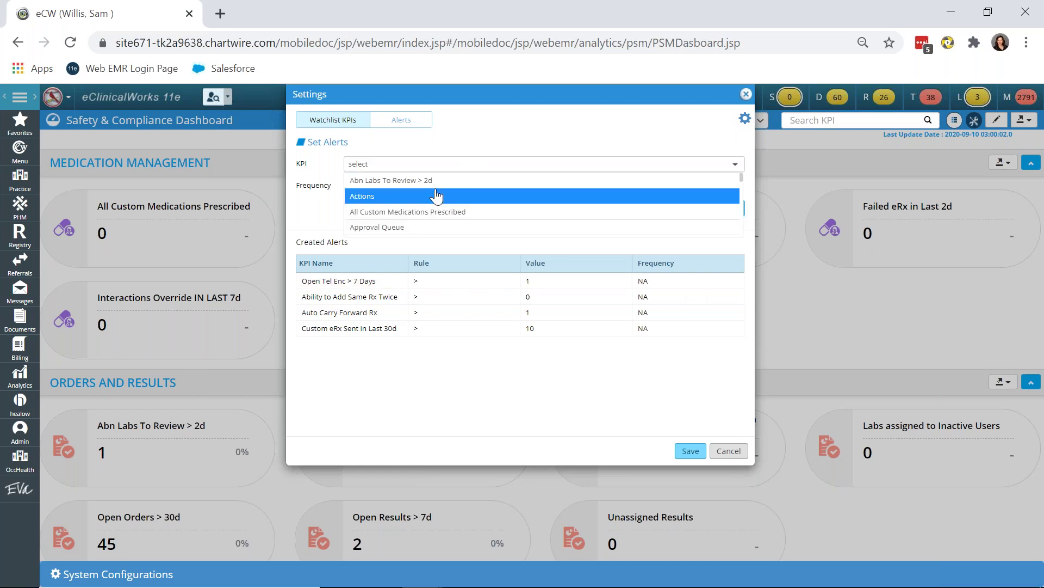
scroll(436, 197, down, 2)
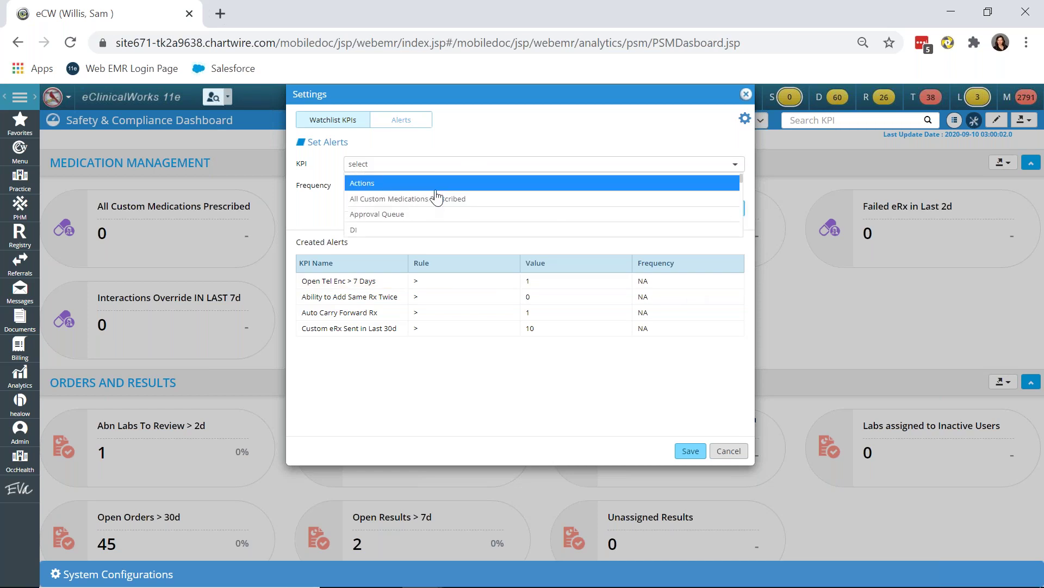
scroll(436, 197, down, 3)
scroll(436, 197, down, 3)
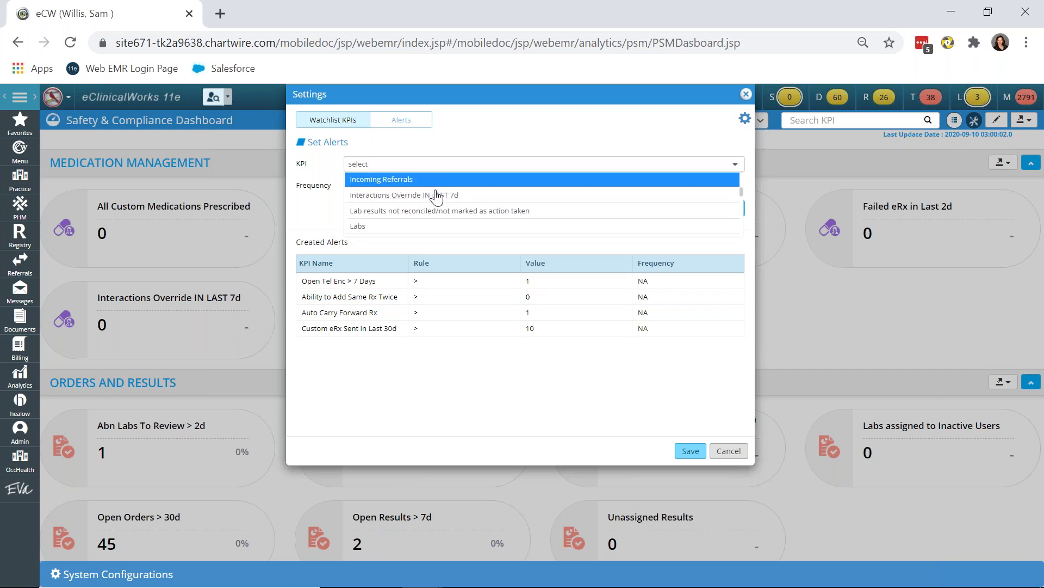
scroll(436, 197, down, 3)
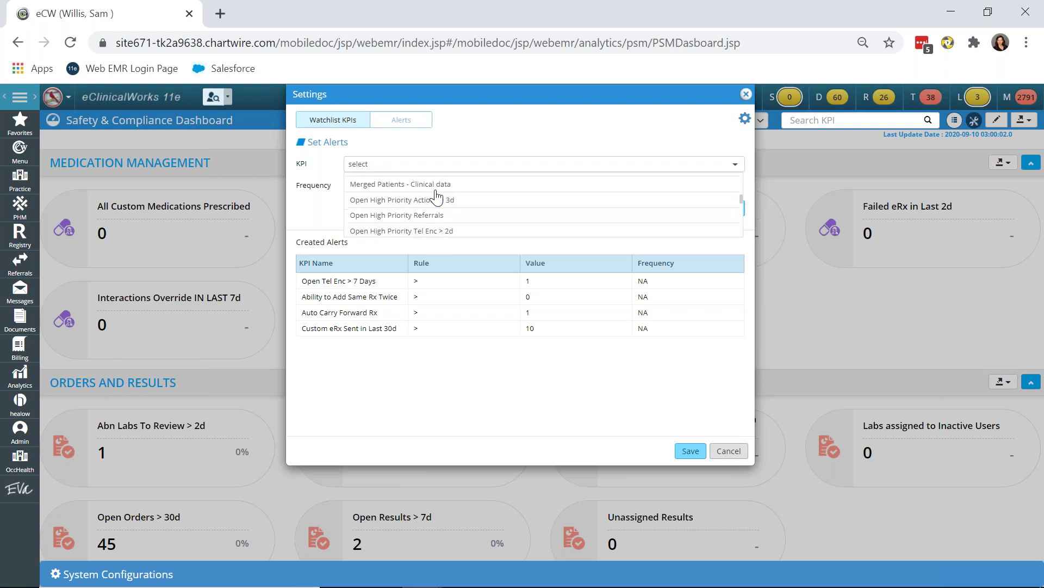
scroll(436, 199, down, 3)
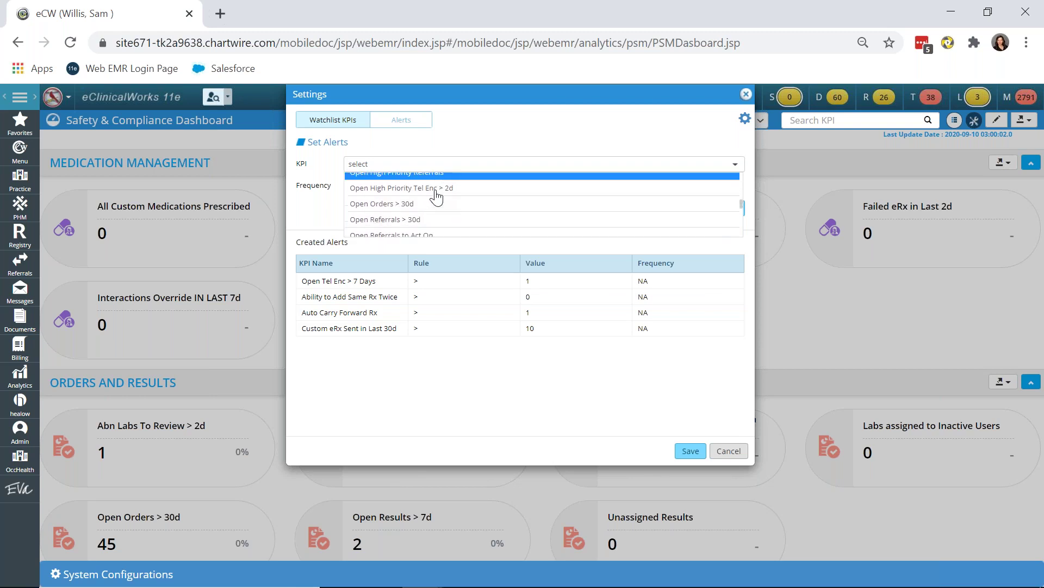
scroll(437, 218, down, 3)
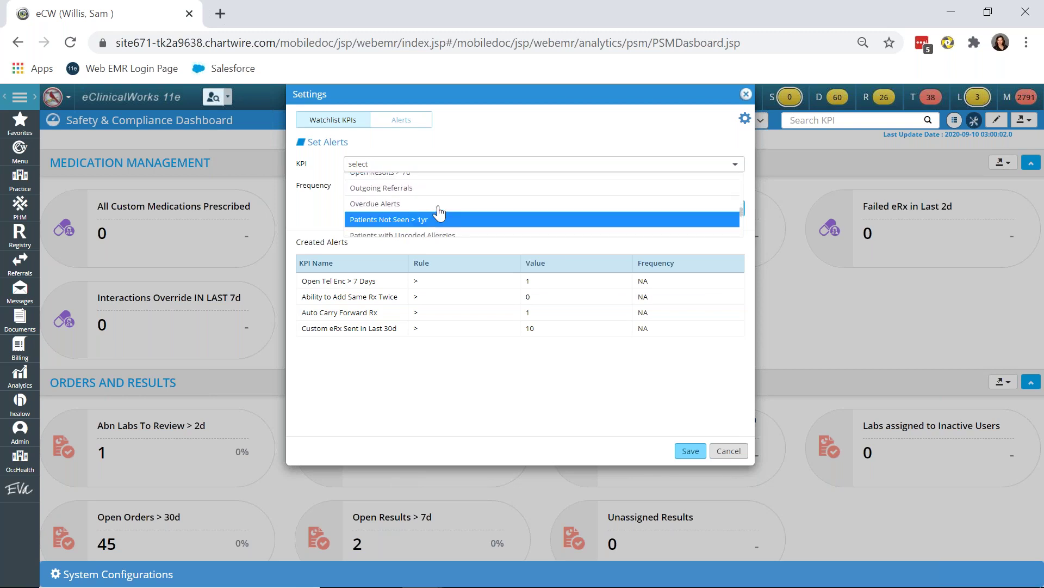
scroll(438, 207, up, 1)
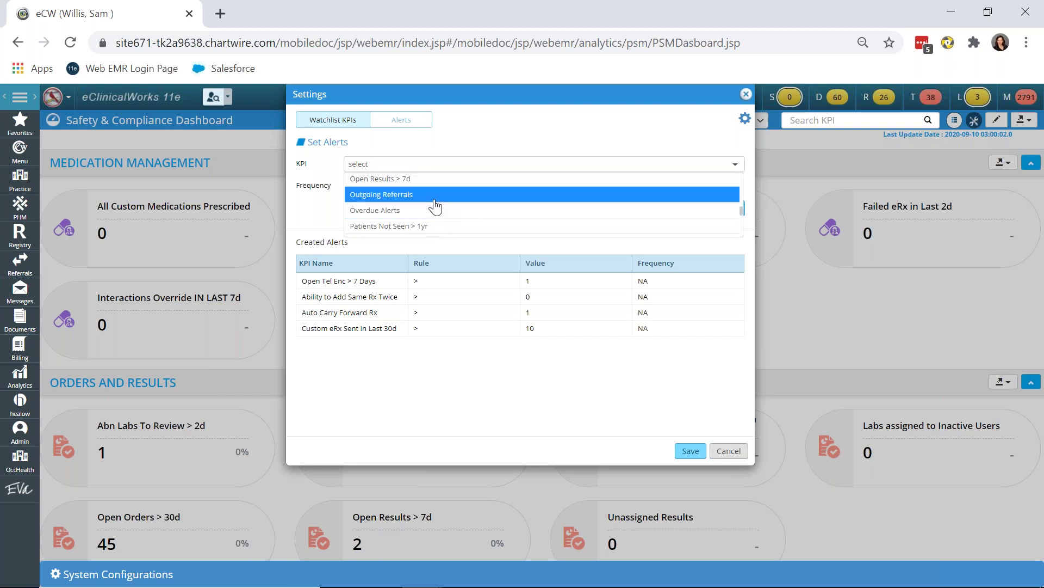
click(436, 195)
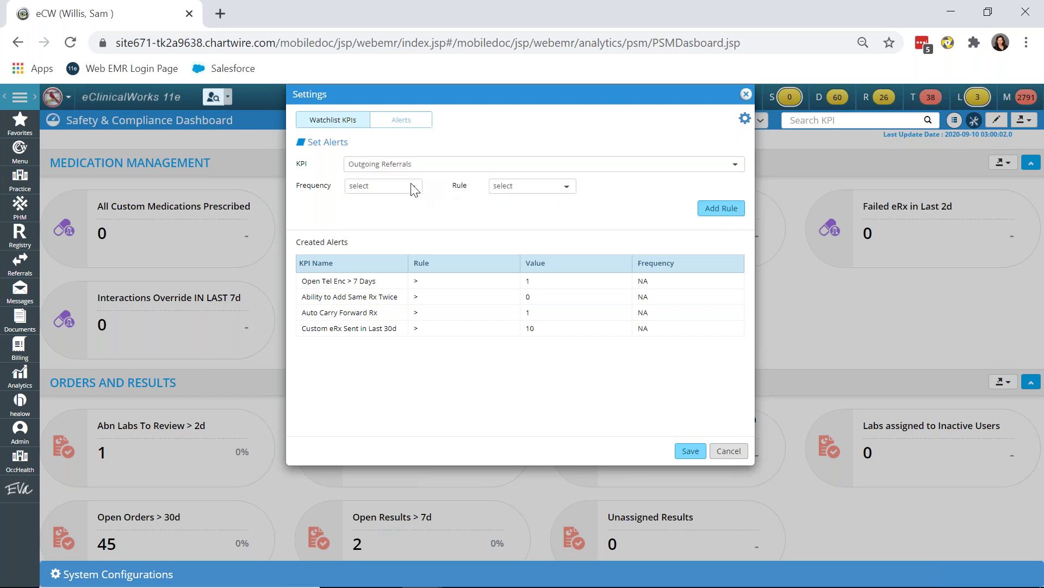
Set the rule to greater than 10 with frequency NA and add it to Created Alerts.
click(539, 189)
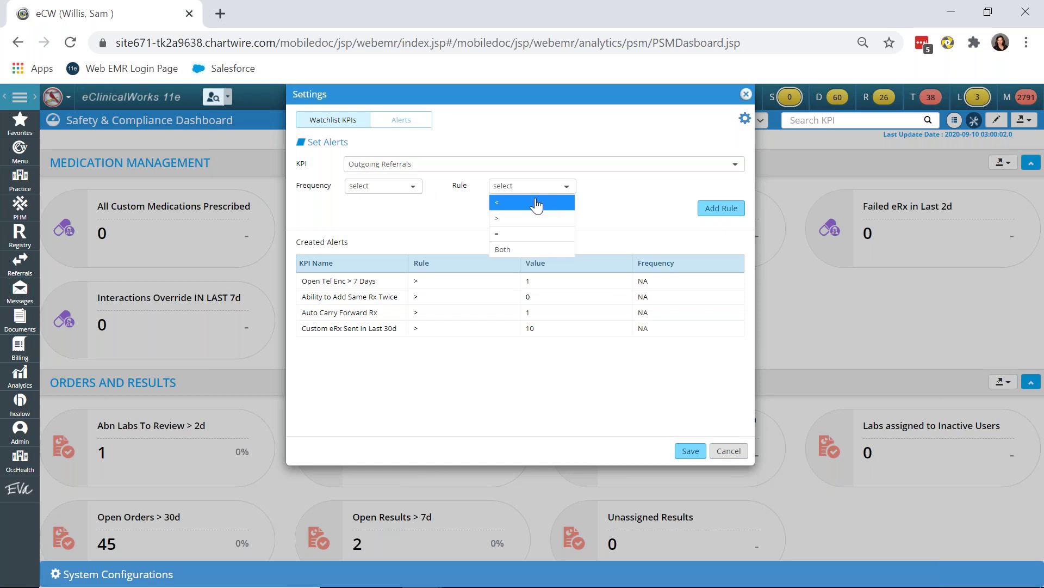
click(532, 219)
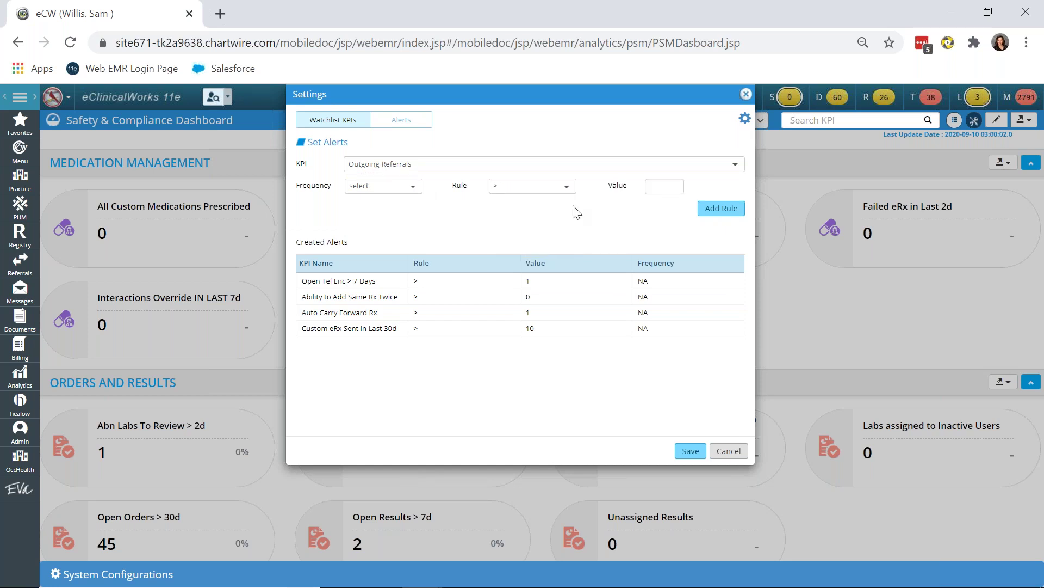
click(664, 186)
text(10)
click(716, 208)
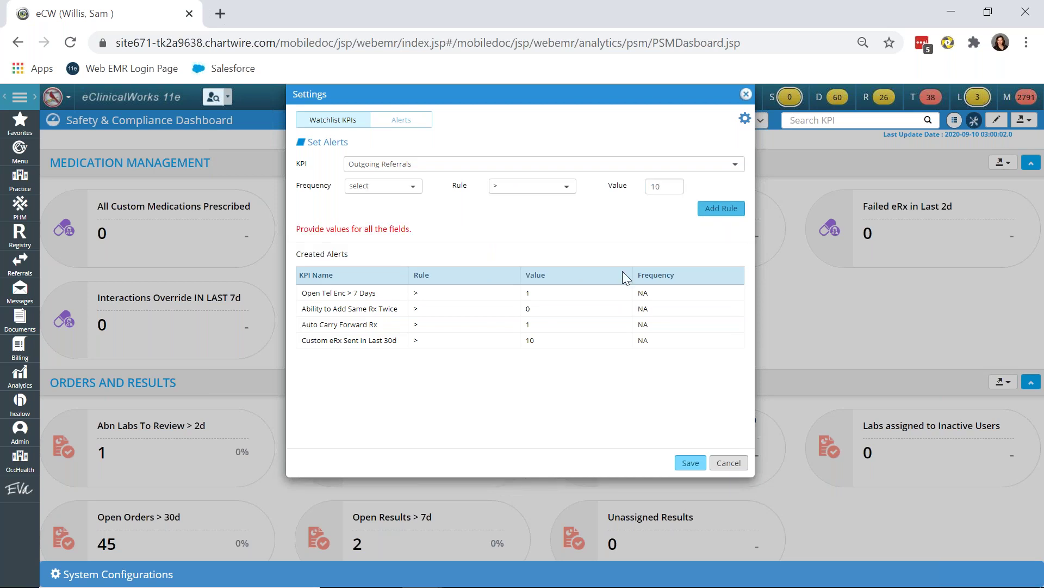
click(414, 187)
click(356, 202)
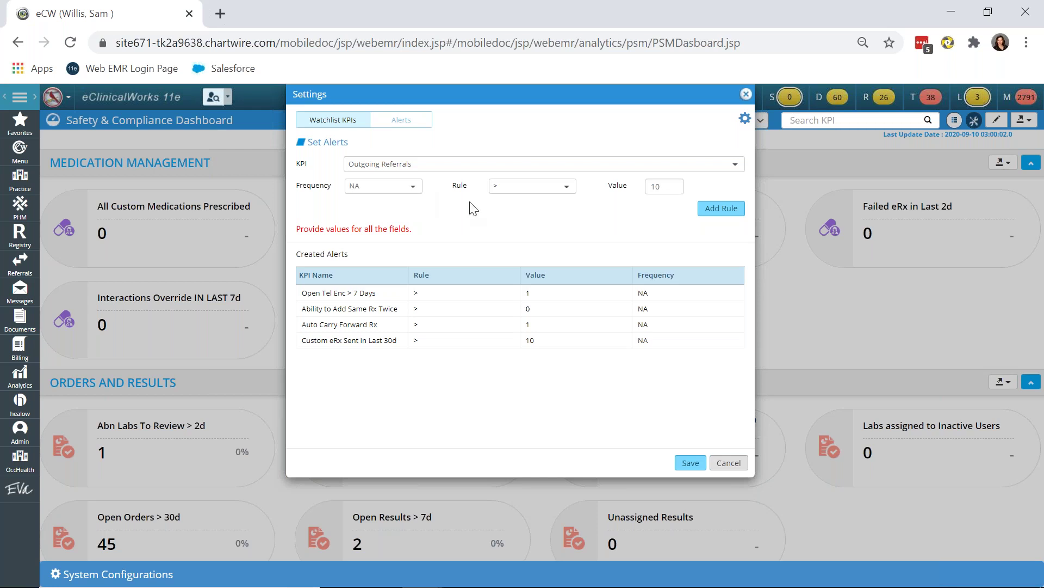
click(727, 212)
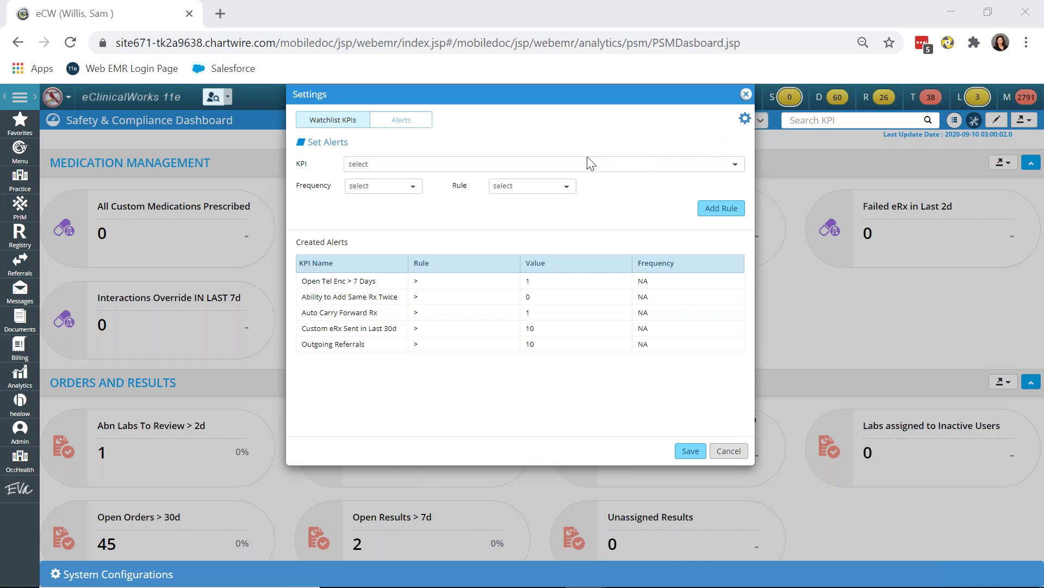
click(321, 124)
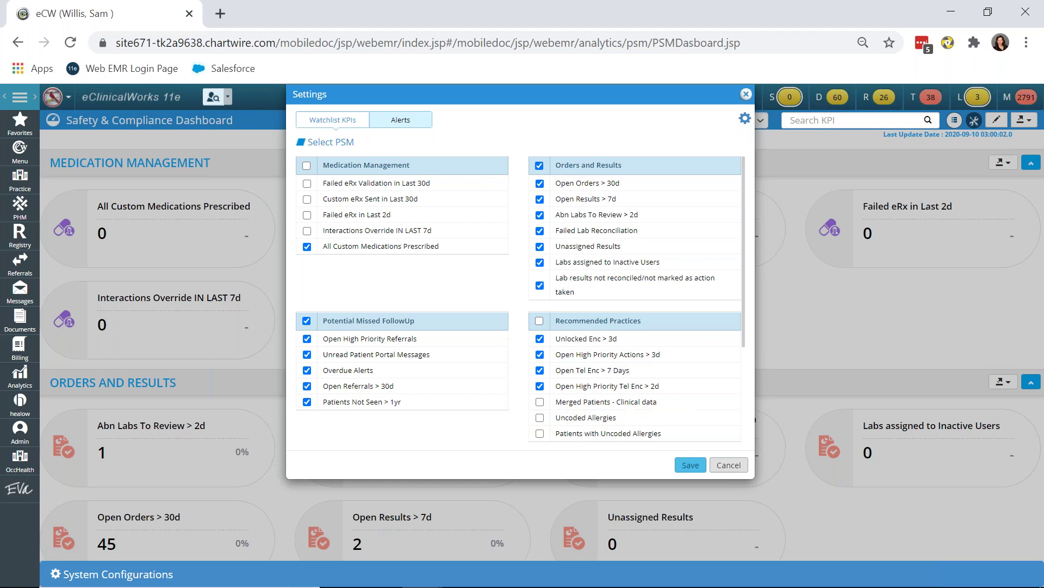
Save the watchlist KPI selection and enter dashboard edit mode to review the KPI categories.
click(690, 465)
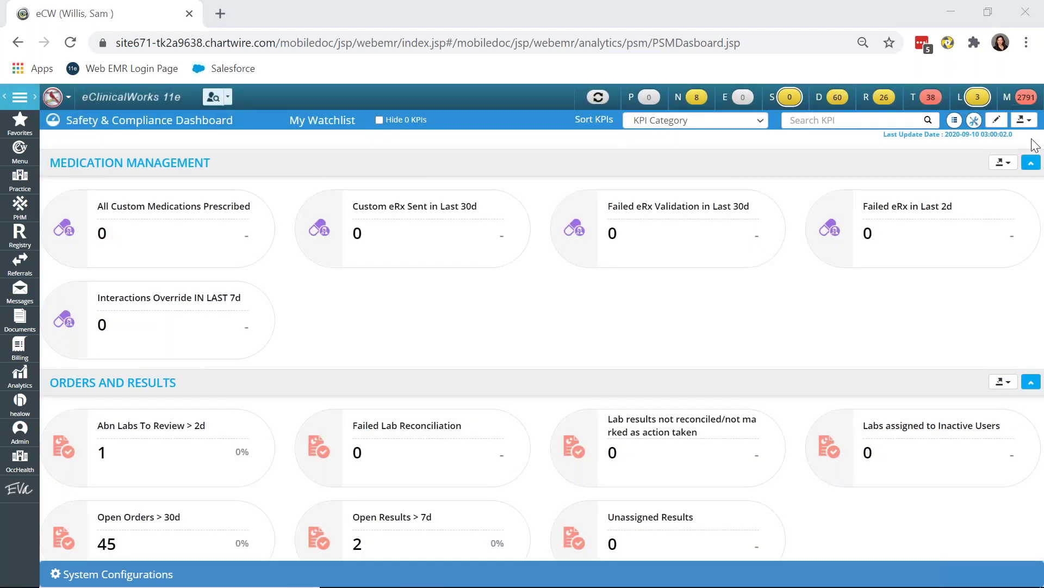
click(997, 121)
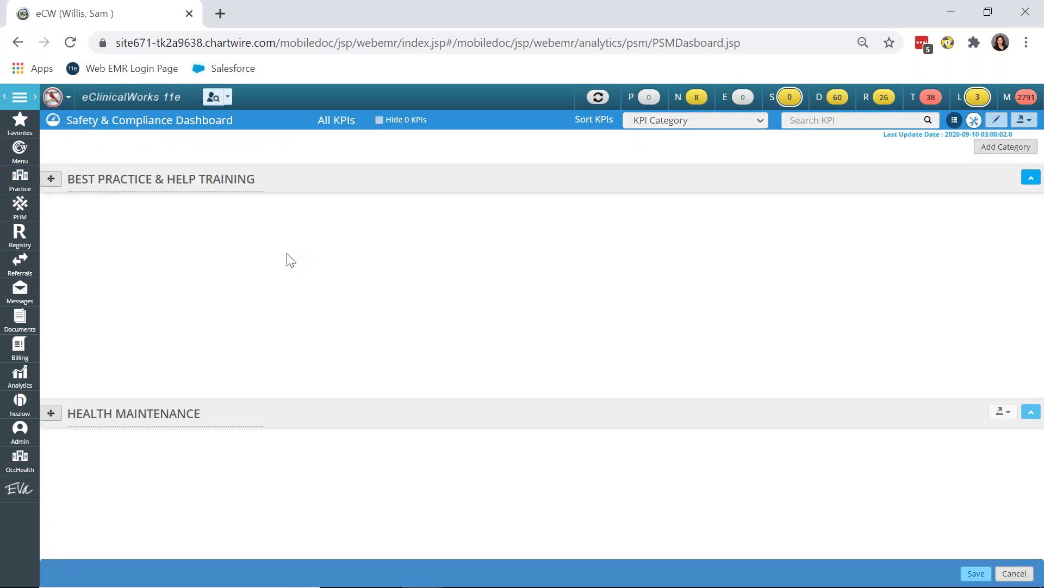
scroll(290, 260, down, 2)
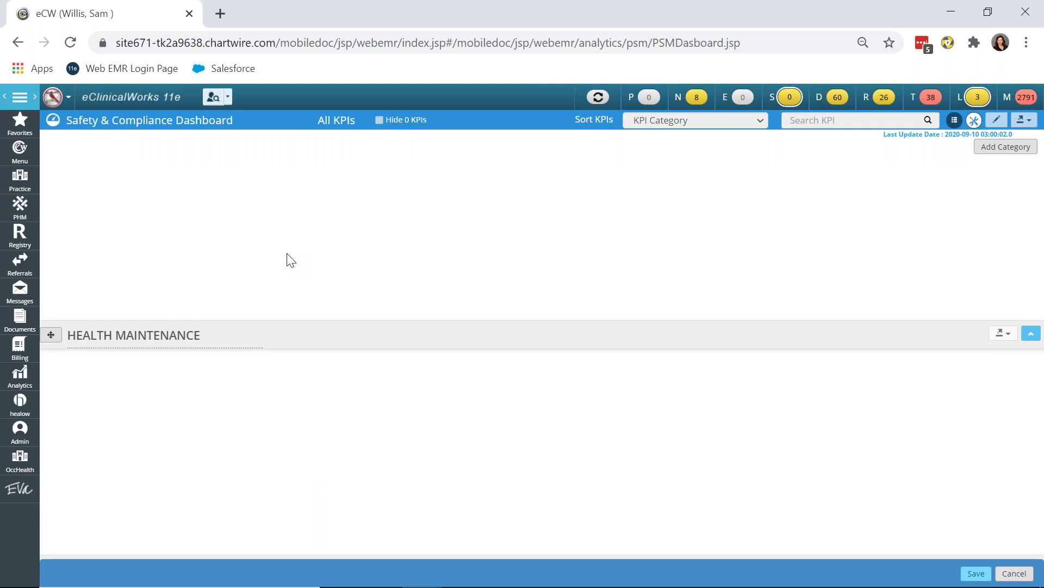
scroll(291, 260, down, 6)
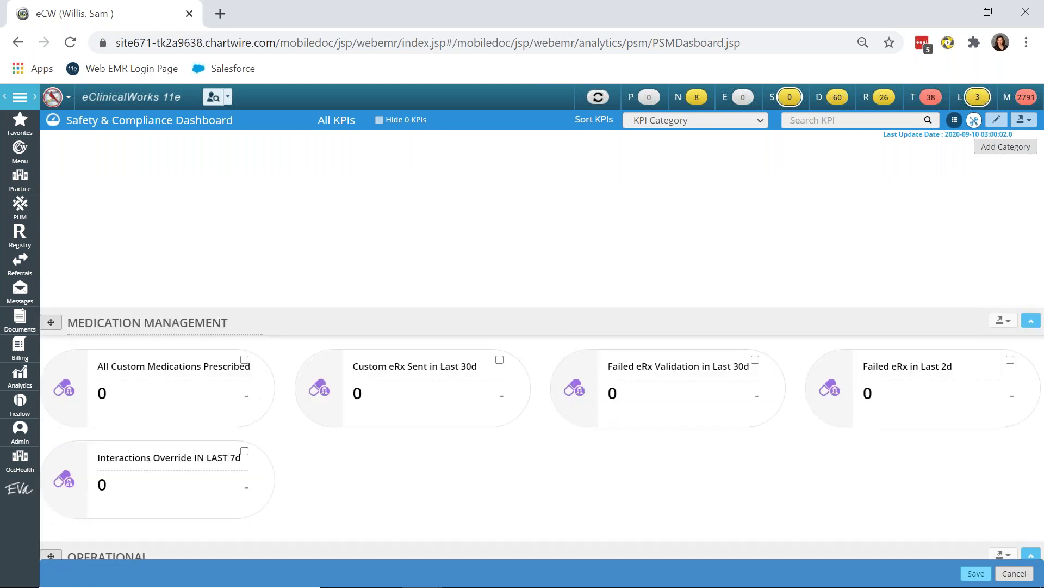
scroll(245, 366, up, 8)
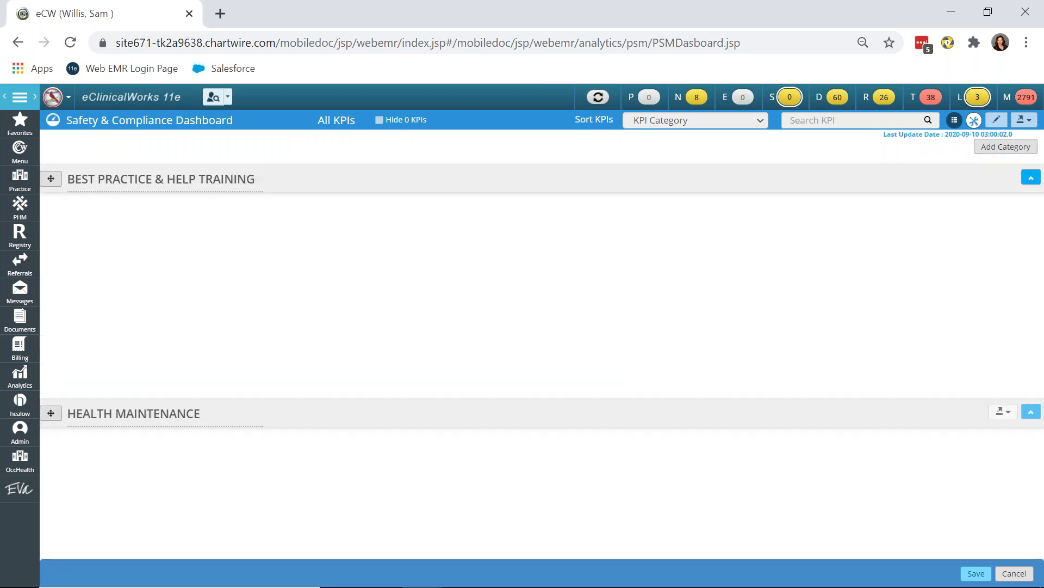
scroll(193, 325, down, 2)
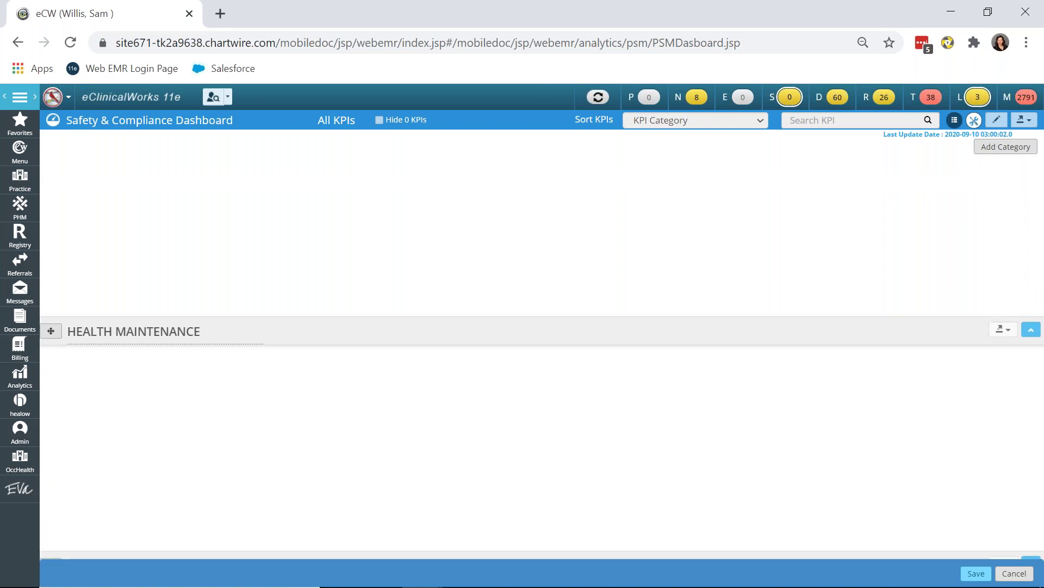
scroll(217, 286, up, 2)
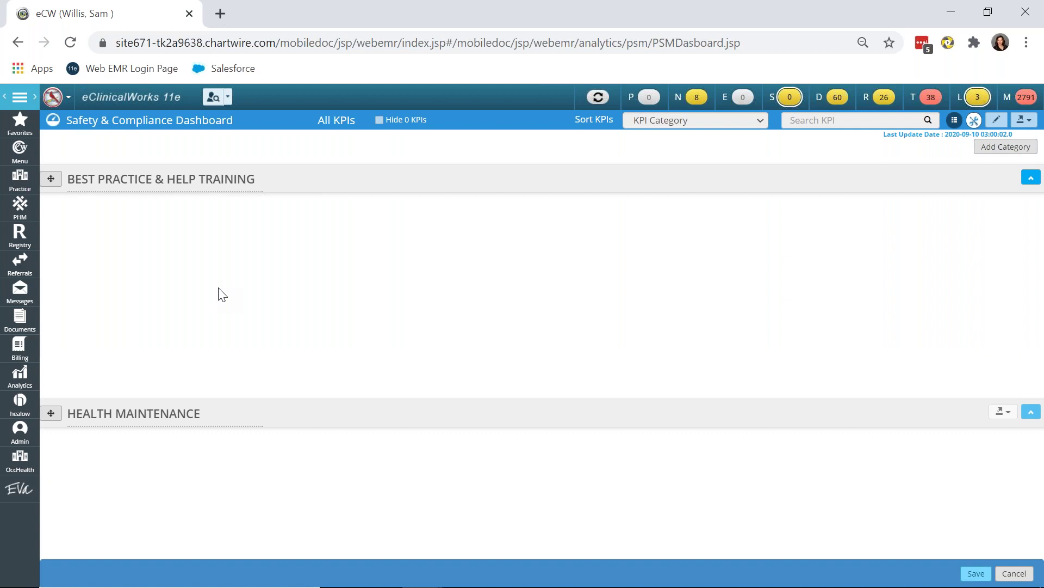
scroll(224, 259, down, 2)
scroll(225, 260, up, 2)
Add a new KPI category, type the name PRESCRIPTIONS, and save the layout.
click(1003, 148)
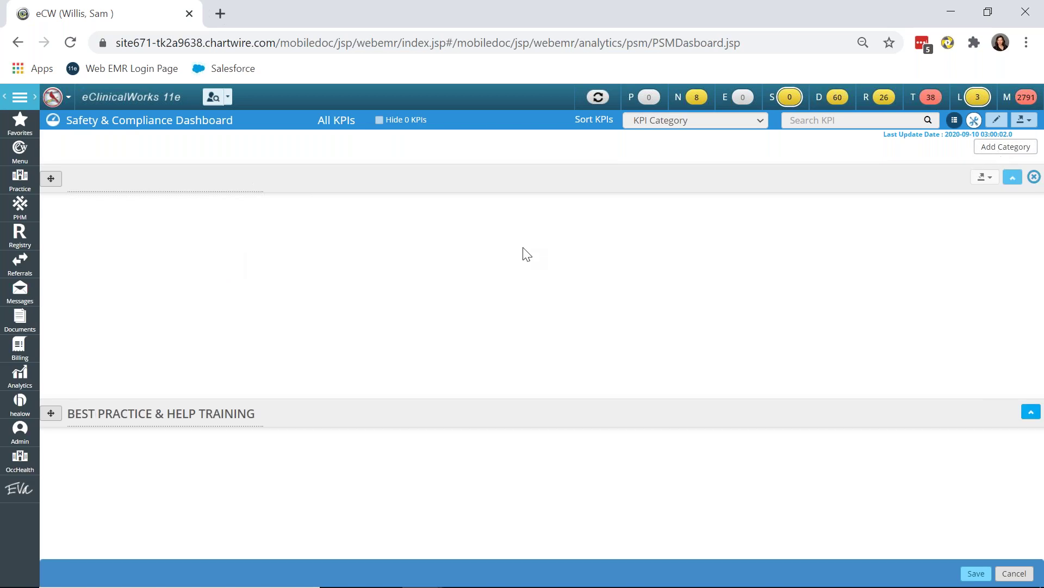
text(PRES)
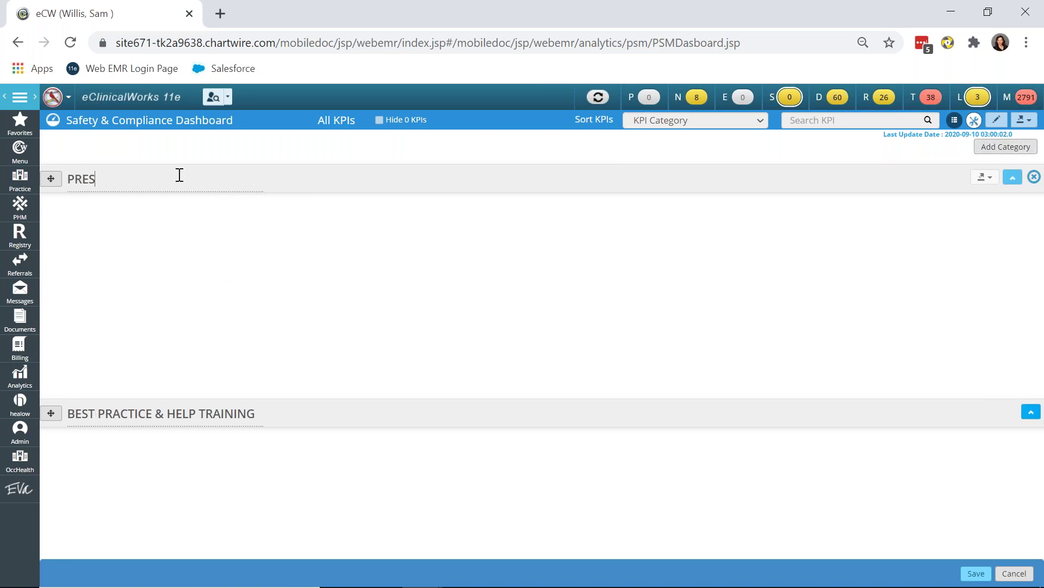
key(BackSpace)
text(ESCRIT)
key(BackSpace)
text(PTIONS)
click(976, 573)
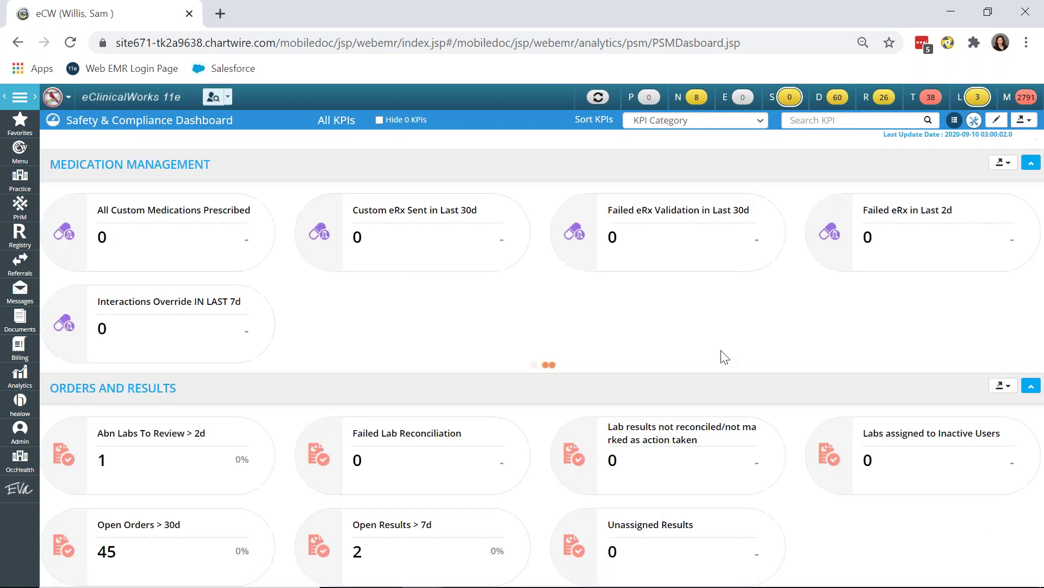
Add another category named PRESCRIPTIONS in edit mode and drag it lower in the layout.
click(997, 120)
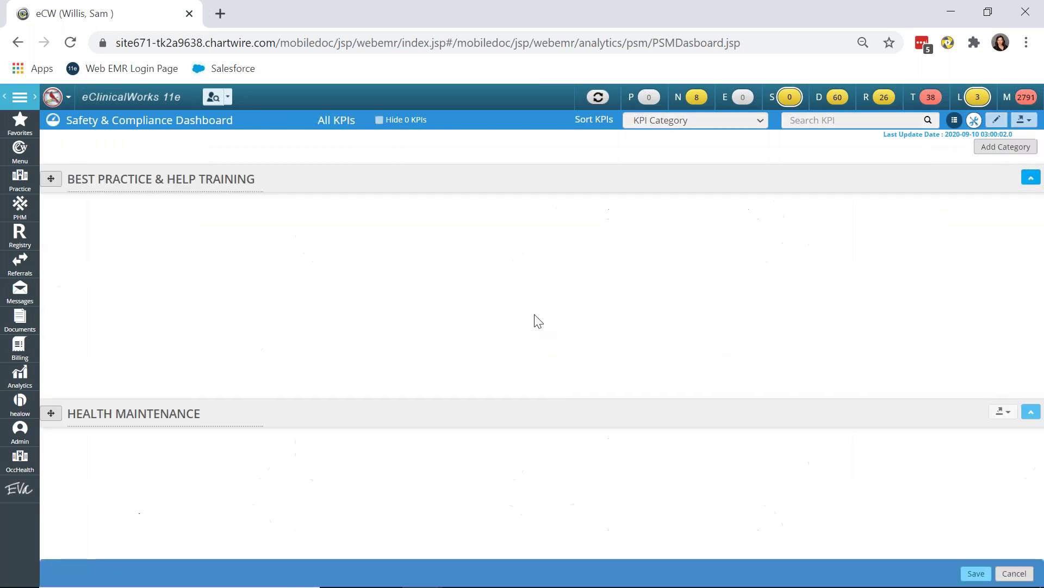
click(1007, 148)
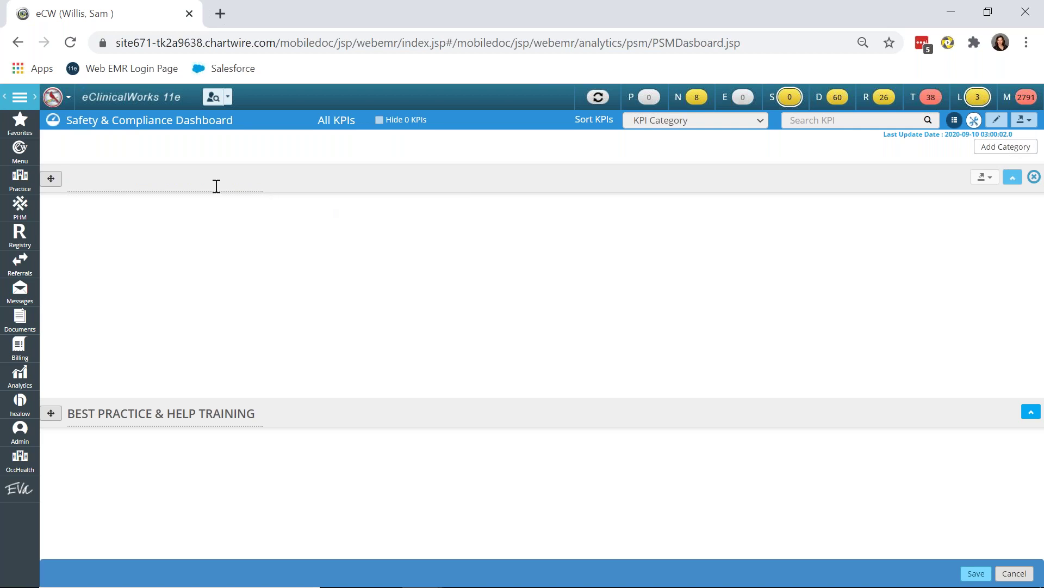
text(PRESCRIPTIONS)
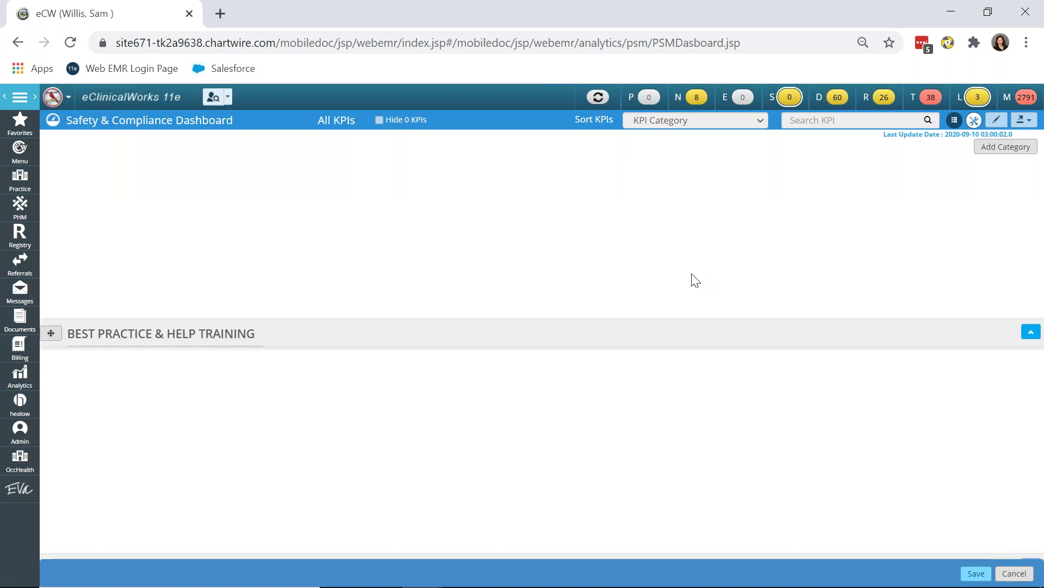
drag(76, 180, 119, 269)
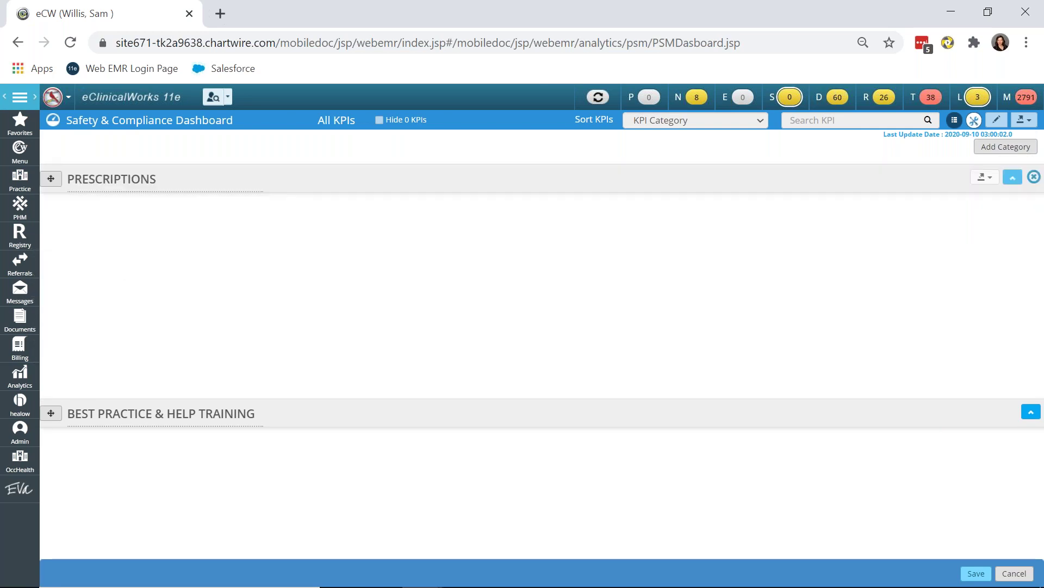
Drag the PRESCRIPTIONS category down until it sits below Medication Management, then save.
mouse_move(50, 192)
mouse_down()
mouse_move(117, 571)
mouse_move(172, 373)
mouse_up()
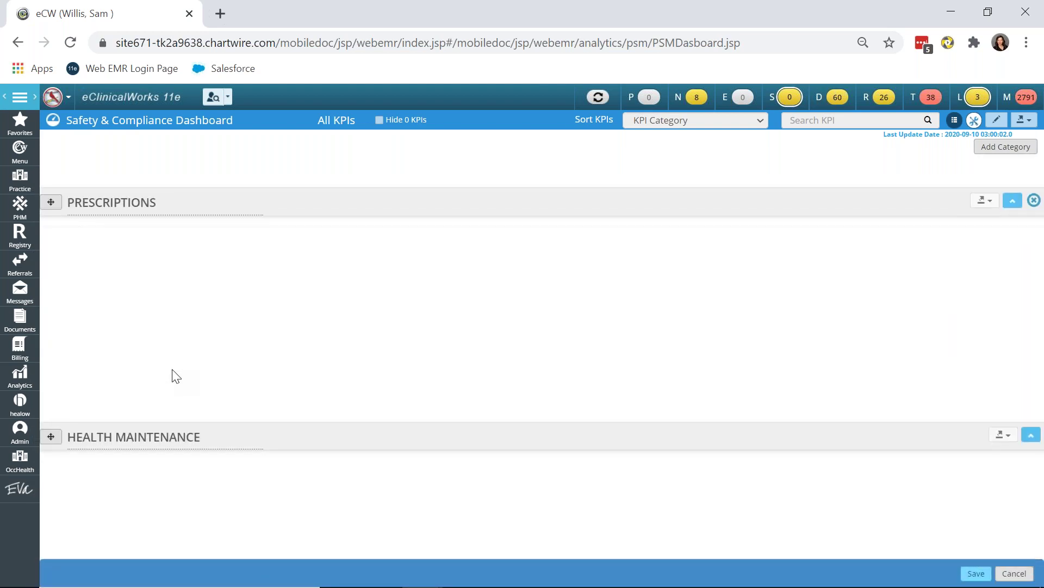
mouse_move(51, 210)
mouse_down()
mouse_move(119, 494)
mouse_move(163, 294)
mouse_up()
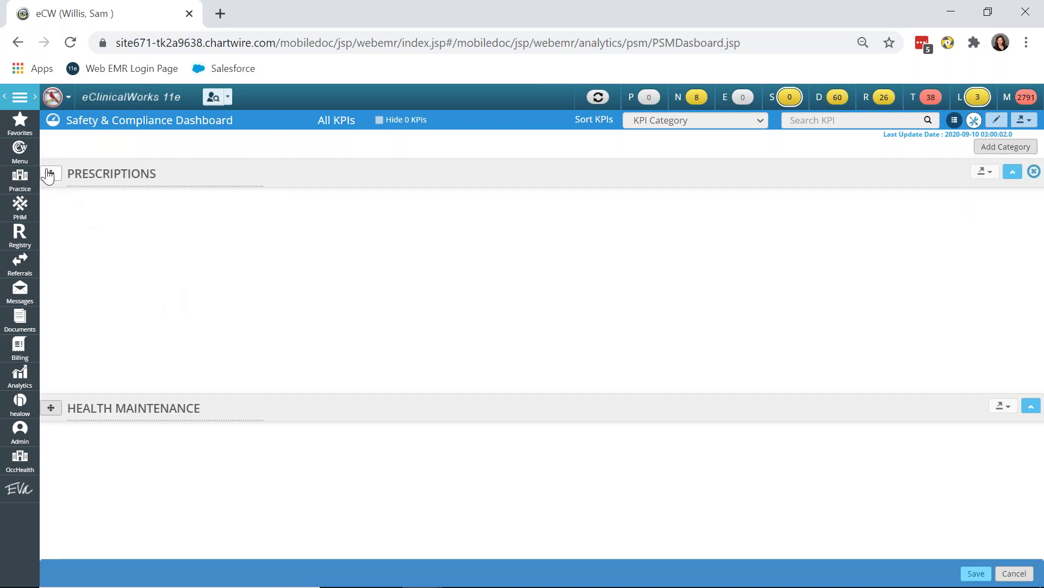
mouse_move(49, 173)
mouse_down()
mouse_move(88, 327)
mouse_move(89, 415)
mouse_move(103, 473)
mouse_up()
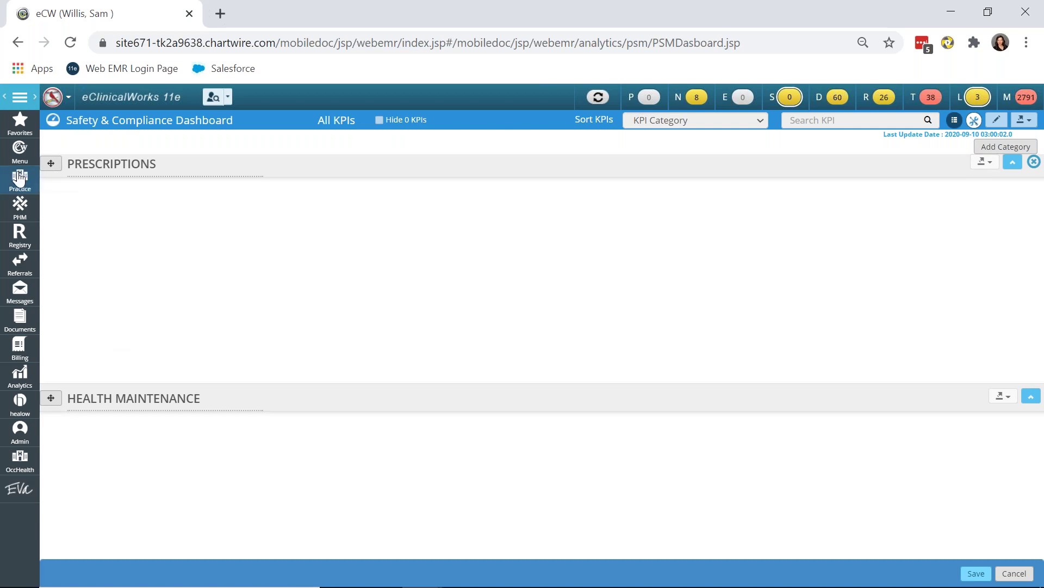
drag(51, 166, 159, 478)
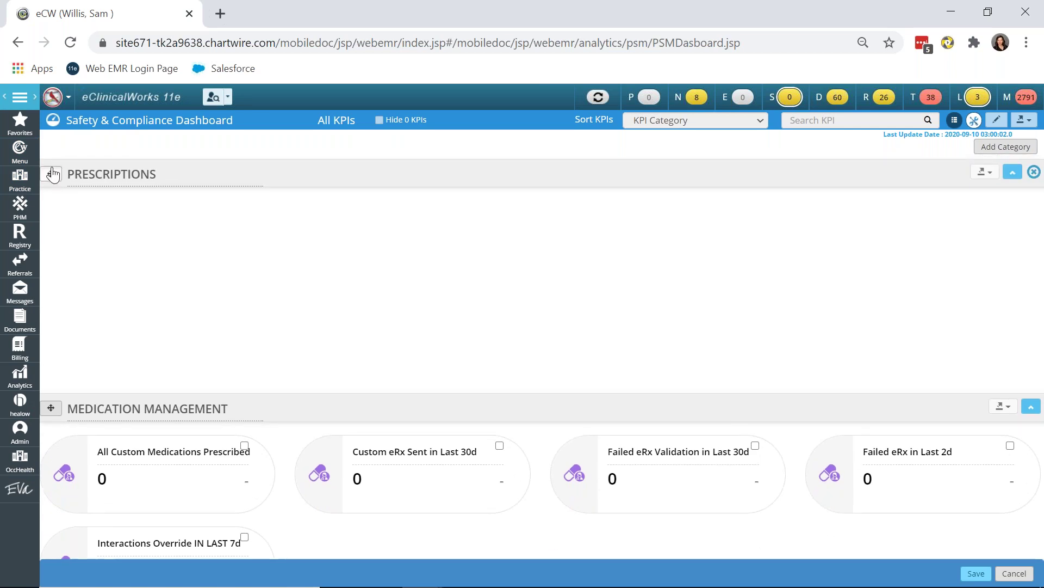
drag(51, 173, 224, 422)
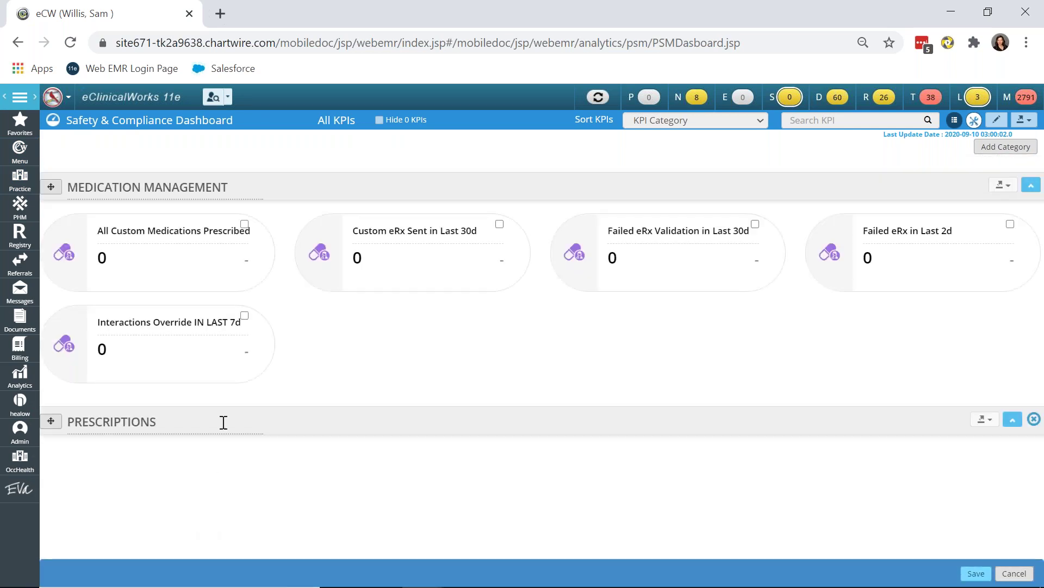
click(975, 574)
In edit mode, drag the All Custom Medications Prescribed card into Health Maintenance and save.
click(997, 120)
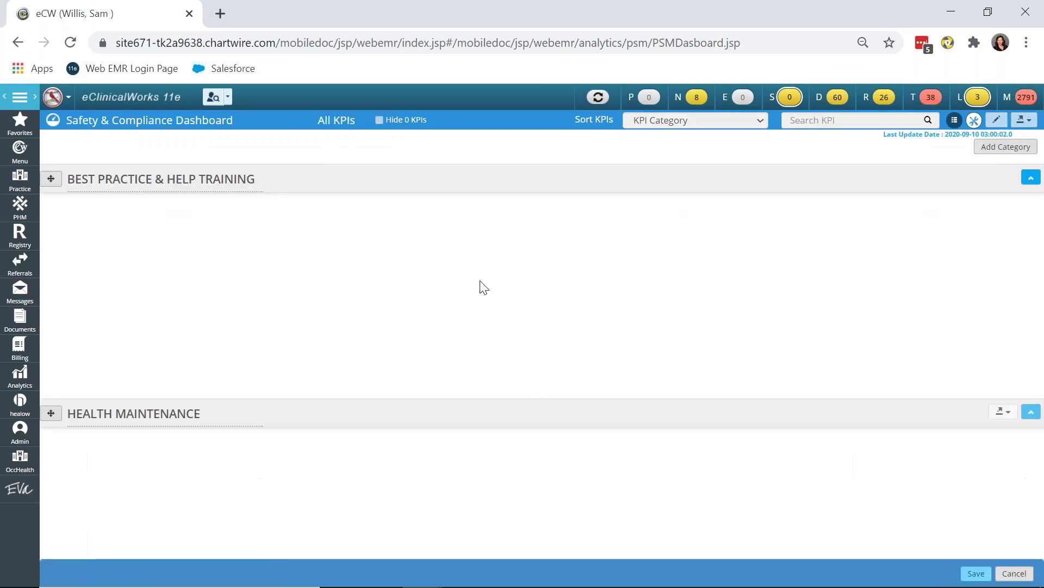
scroll(462, 272, down, 8)
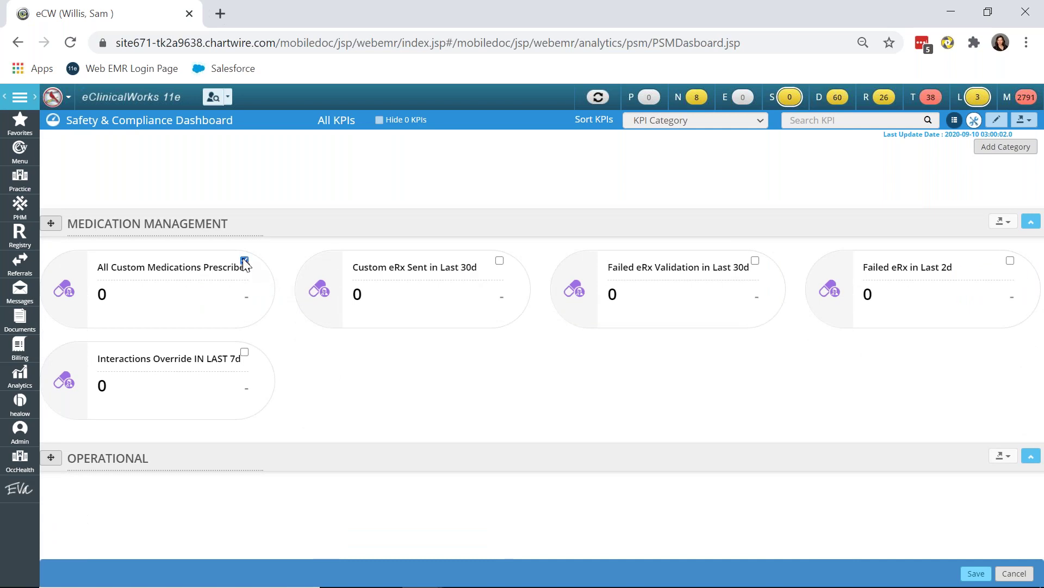
scroll(334, 261, down, 1)
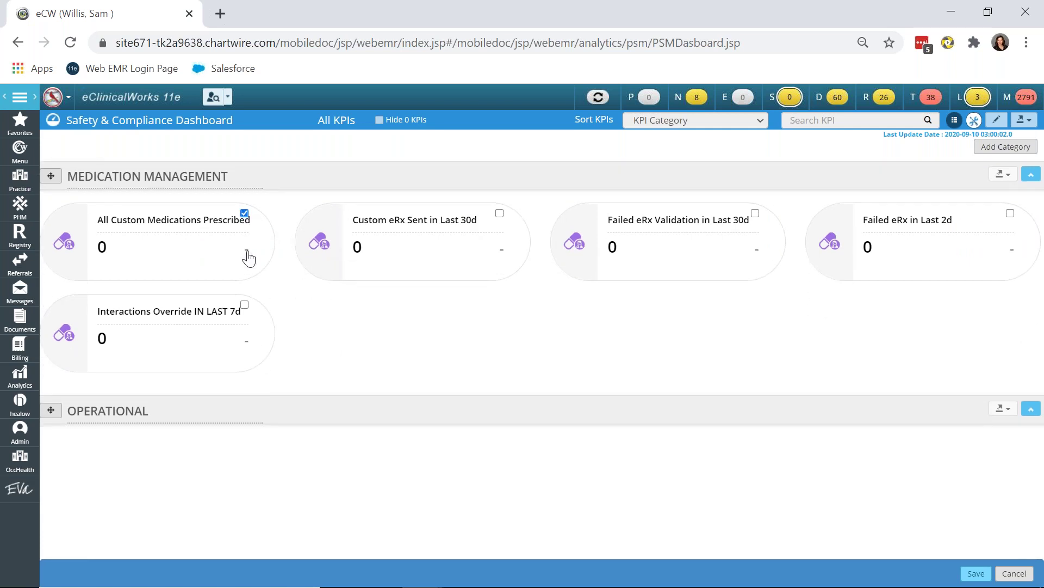
scroll(248, 257, up, 5)
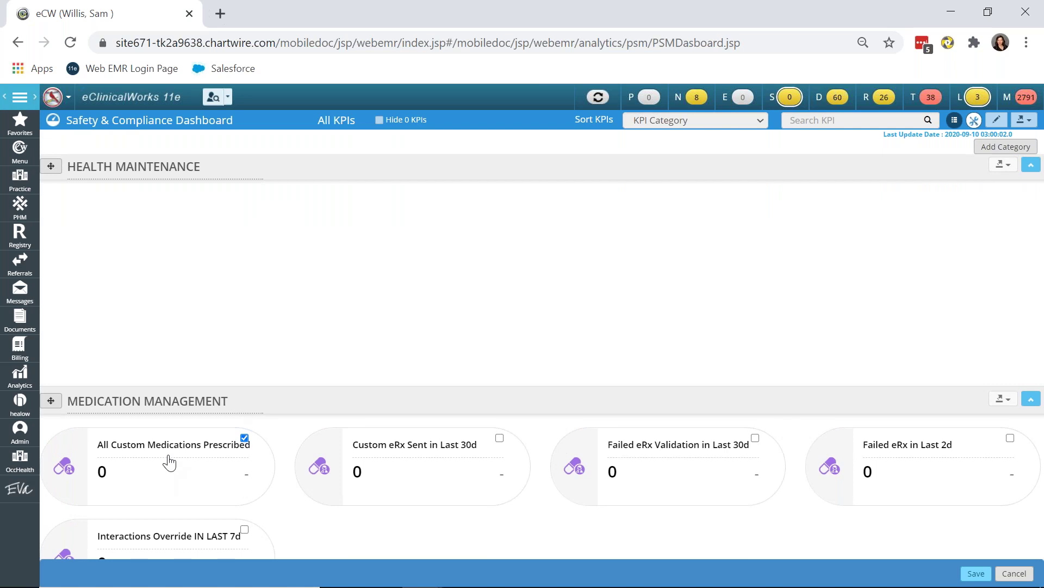
mouse_move(170, 462)
mouse_down()
mouse_move(219, 345)
mouse_move(189, 280)
mouse_move(220, 280)
mouse_up()
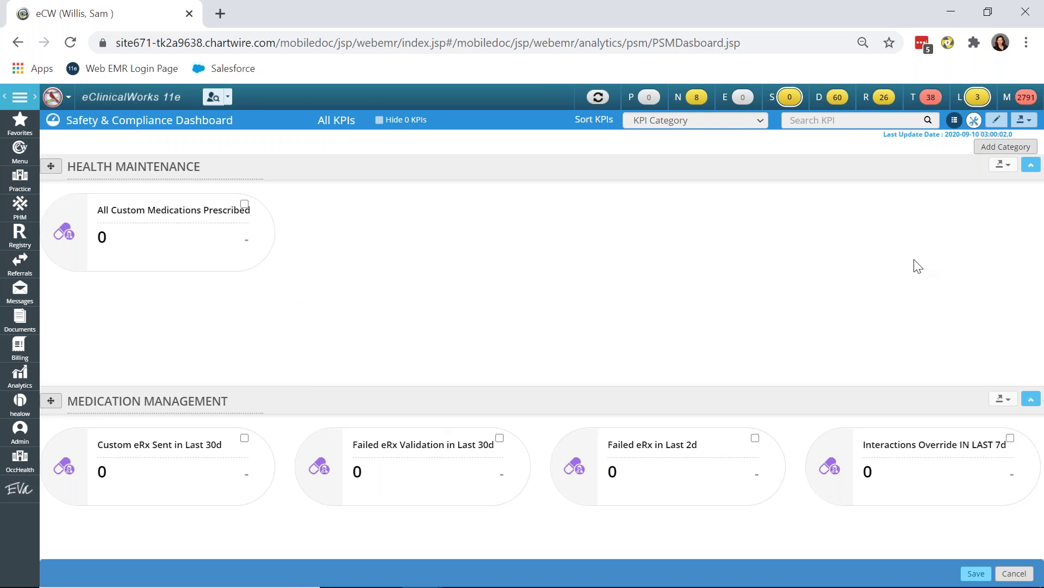
click(976, 574)
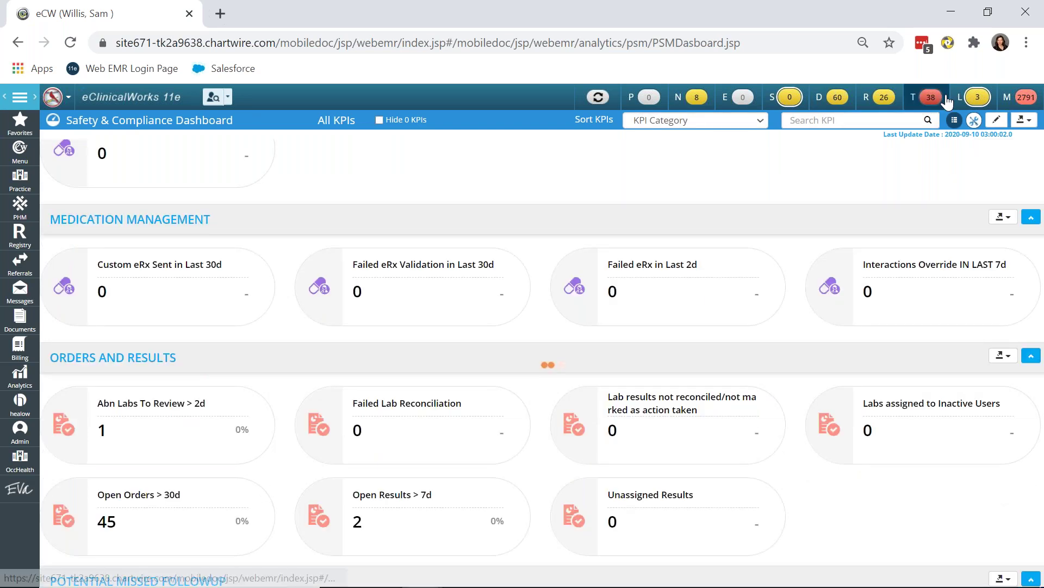
Close the export options unused, switch to All KPIs, and open the Open Referrals > 30d trend chart.
click(1028, 124)
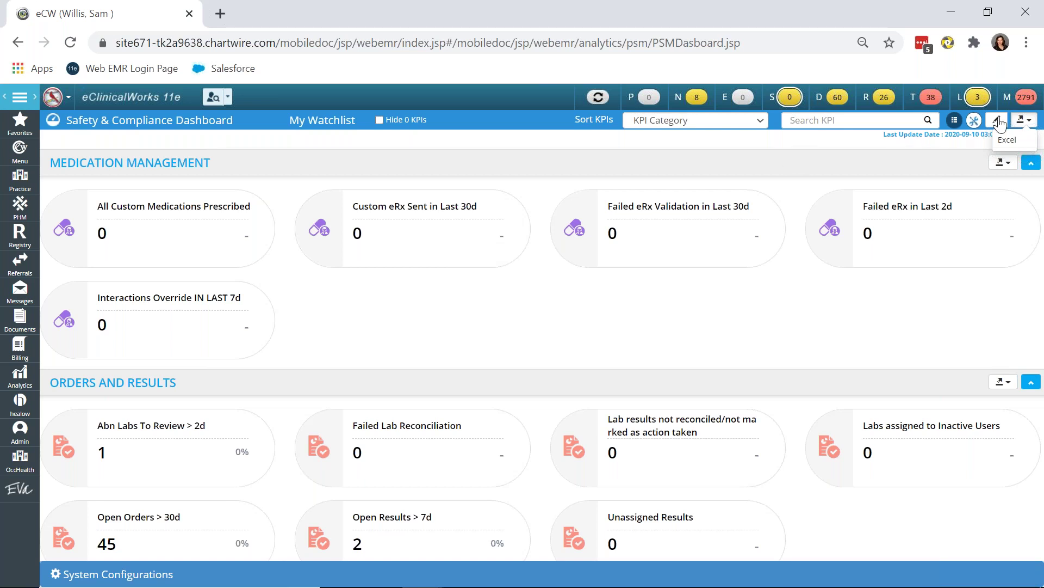
click(1019, 128)
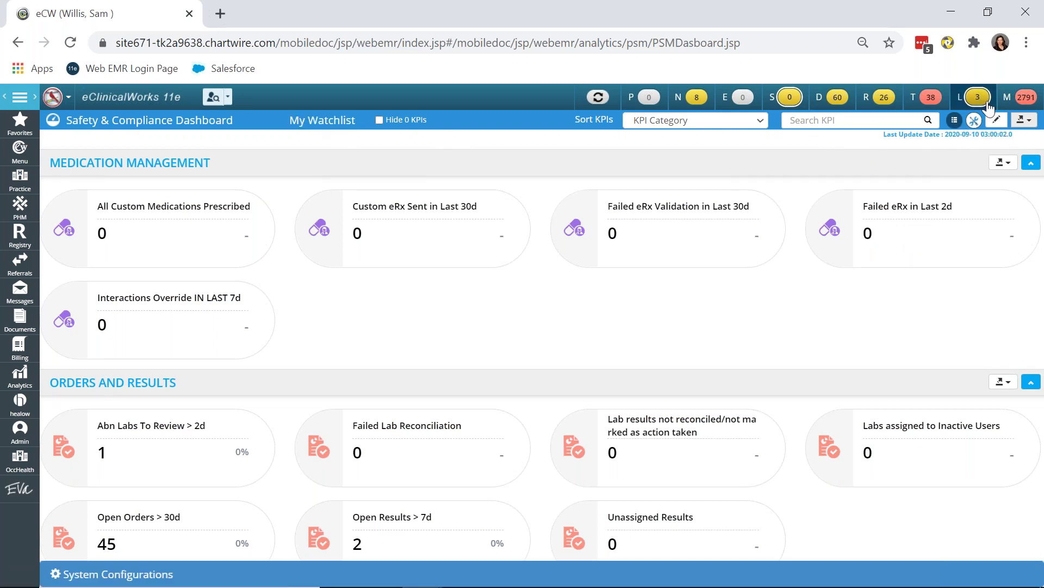
click(954, 123)
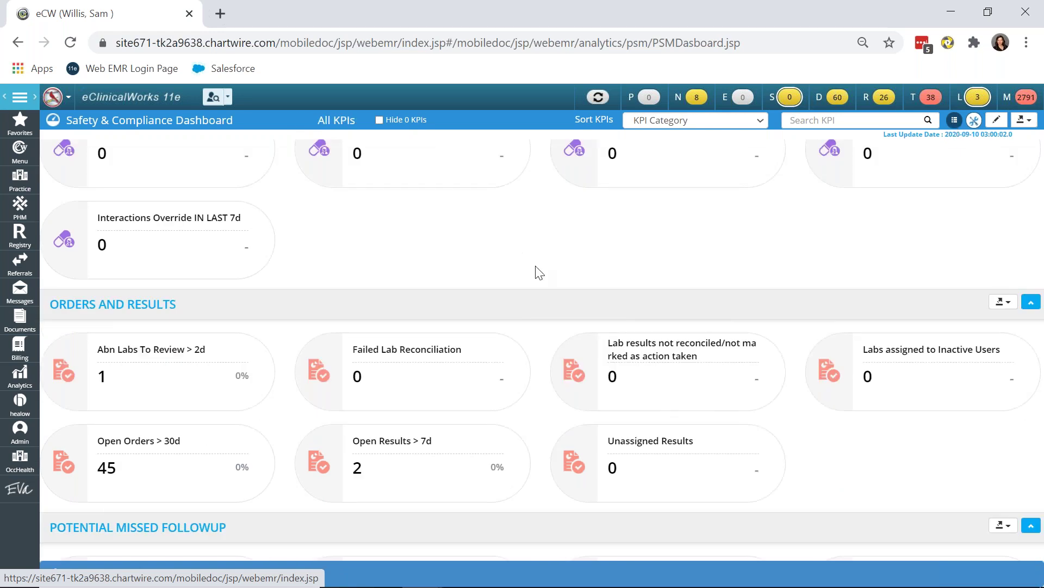
scroll(538, 272, down, 6)
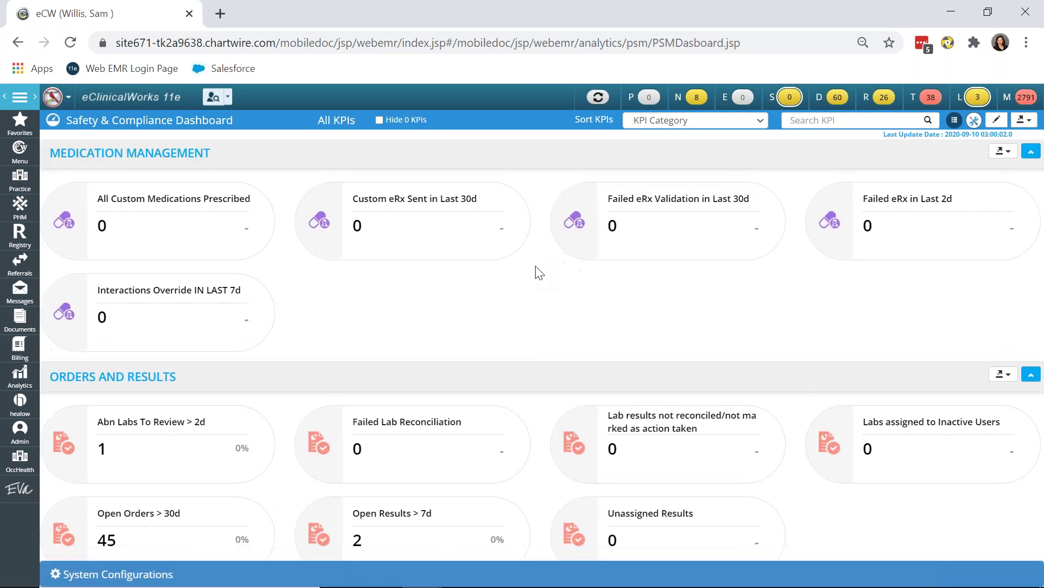
scroll(539, 272, down, 1)
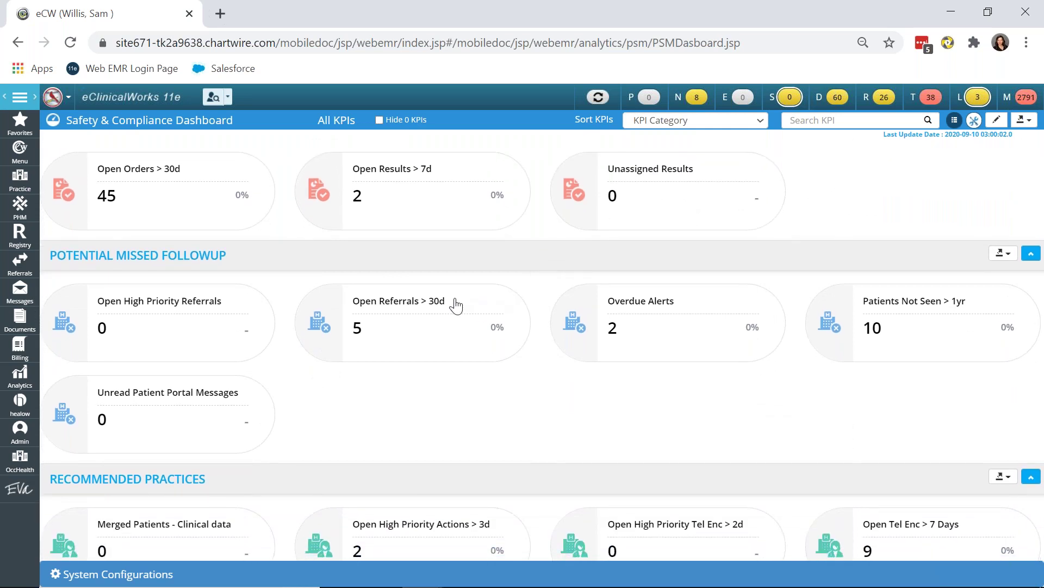
scroll(456, 306, down, 1)
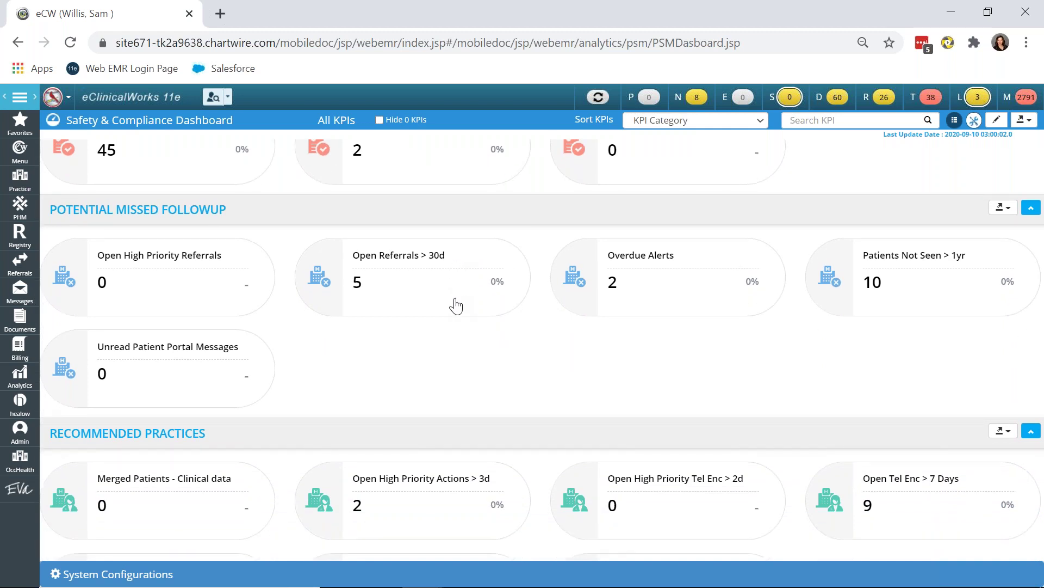
scroll(456, 306, down, 1)
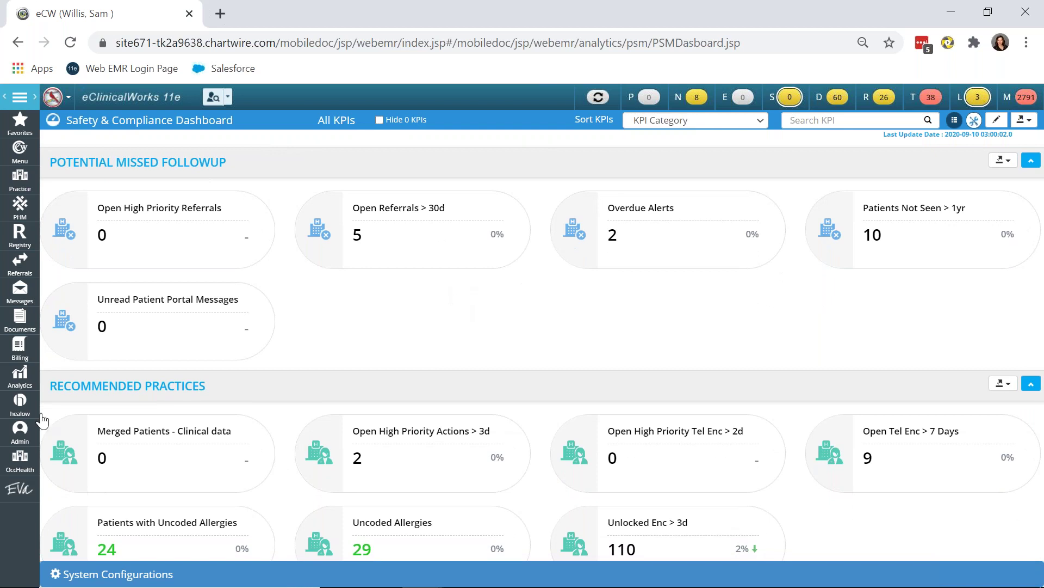
click(408, 234)
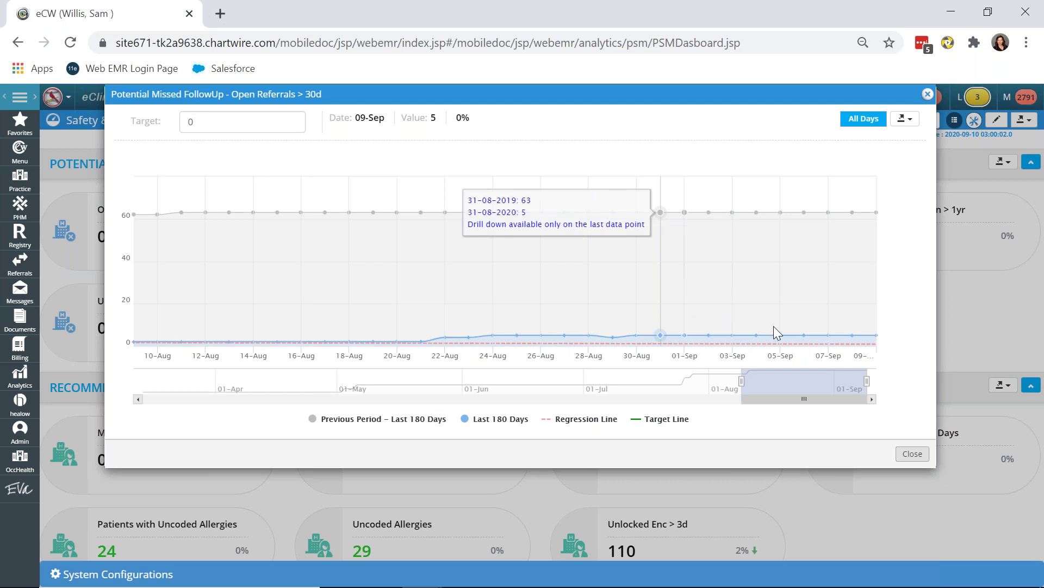
Break down the 09-Sep Open Referrals value by provider and display it in Tabular View.
click(877, 337)
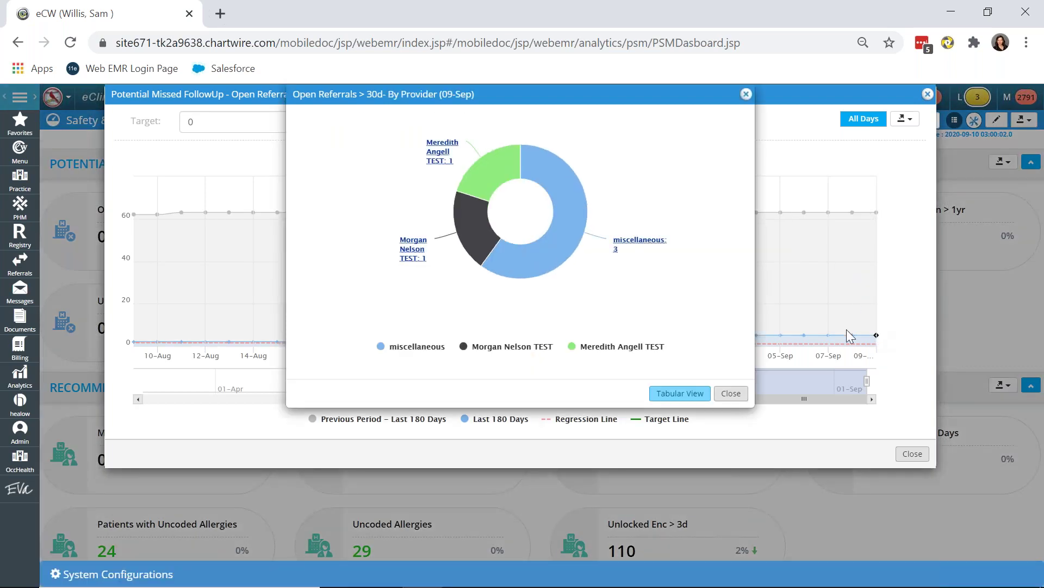
mouse_move(576, 243)
mouse_move(441, 156)
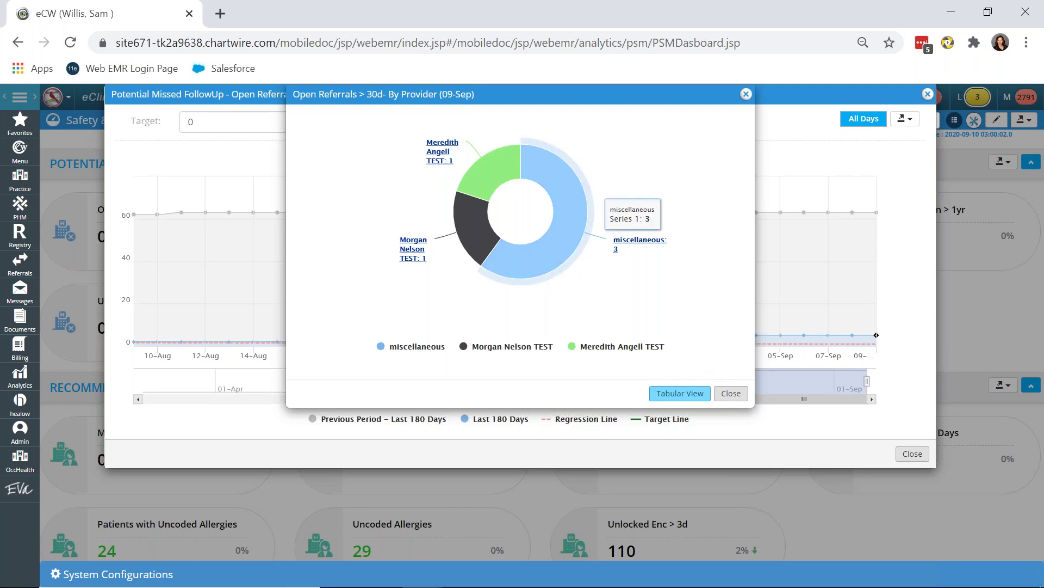
click(681, 389)
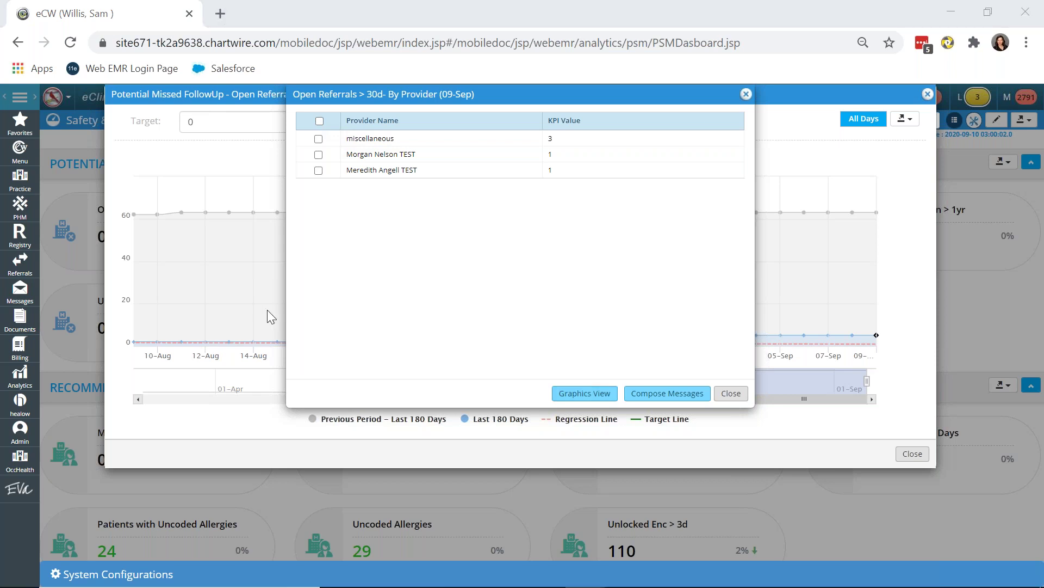
Select the third and second provider rows and start a message to them.
click(318, 170)
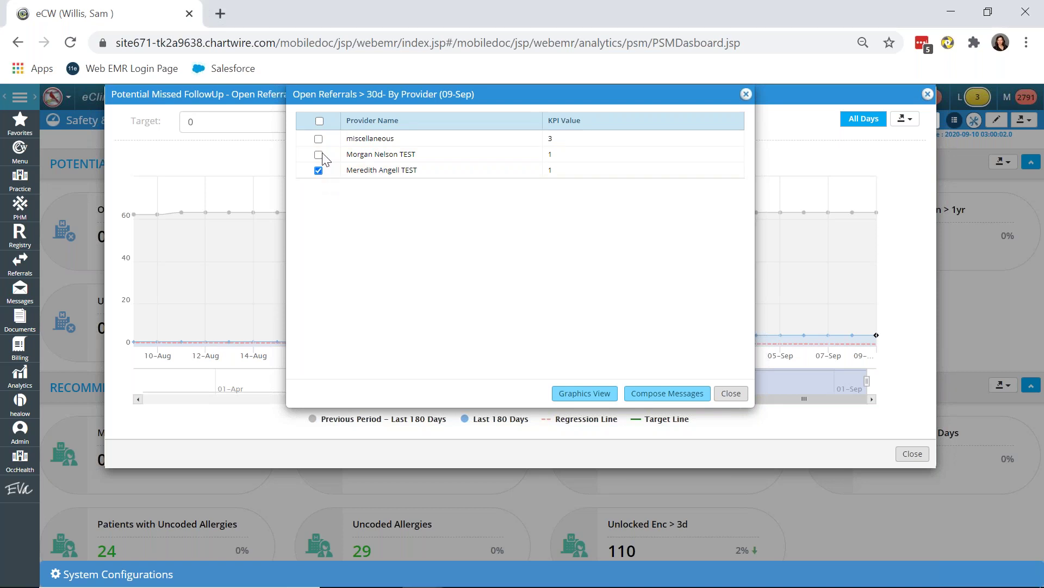
click(319, 154)
click(649, 398)
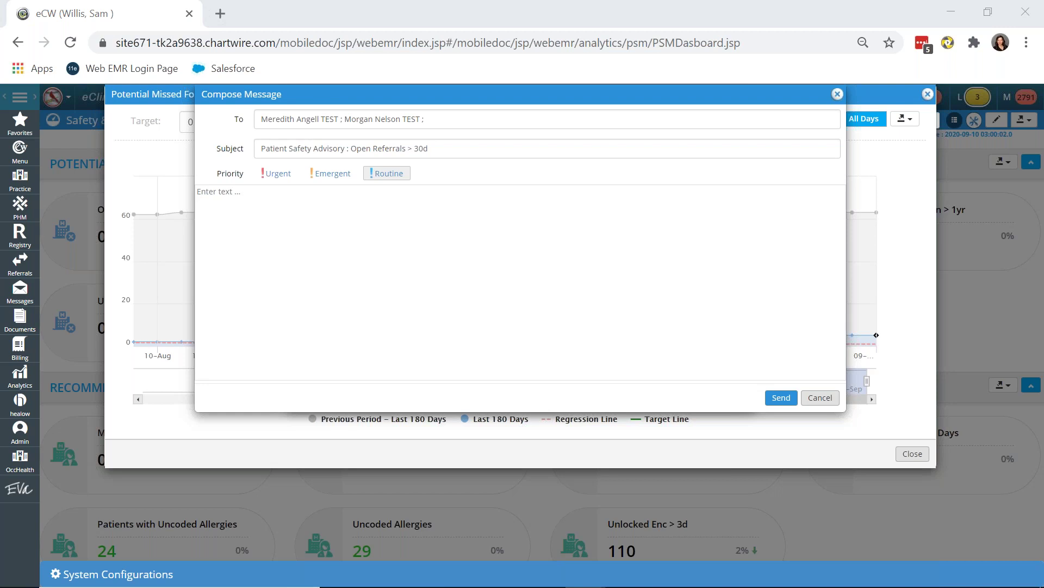
Begin the advisory body with a greeting to the provider, then cancel the draft.
click(478, 251)
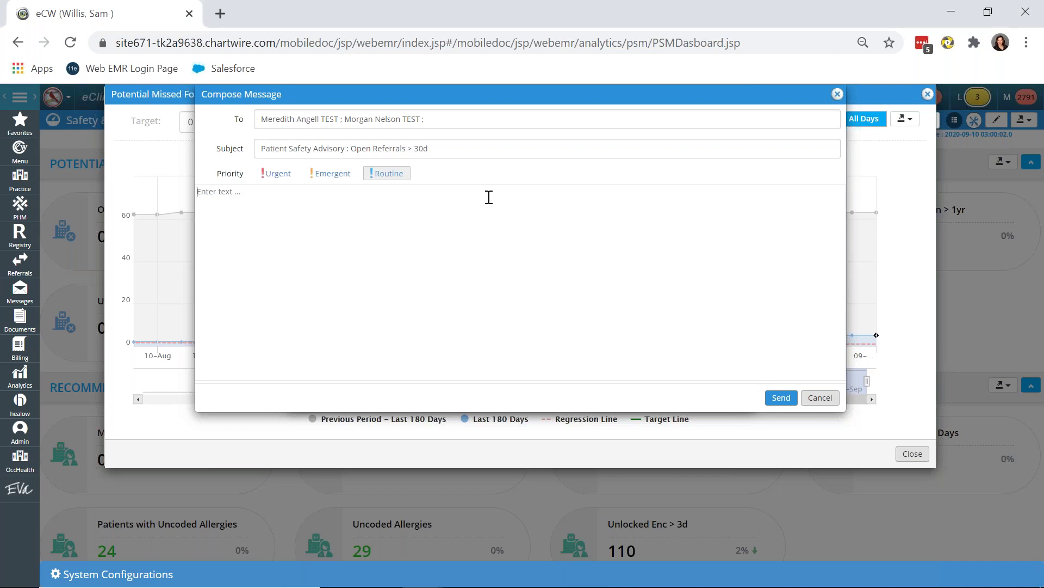
text(Hi Meres)
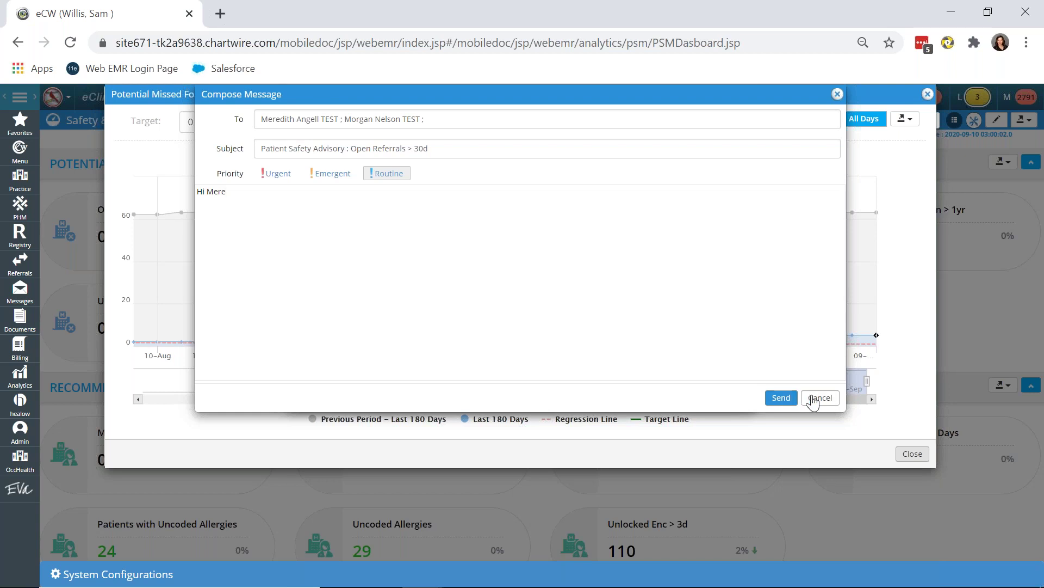
click(820, 397)
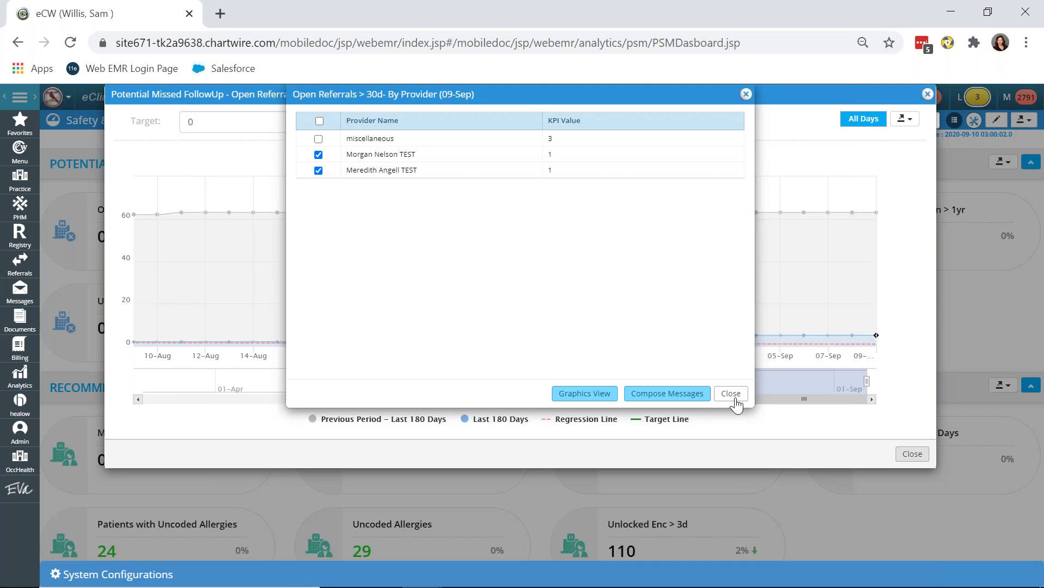
Close the provider list and Open Referrals > 30d chart, then open the watchlist KPI business portal.
click(734, 398)
click(928, 94)
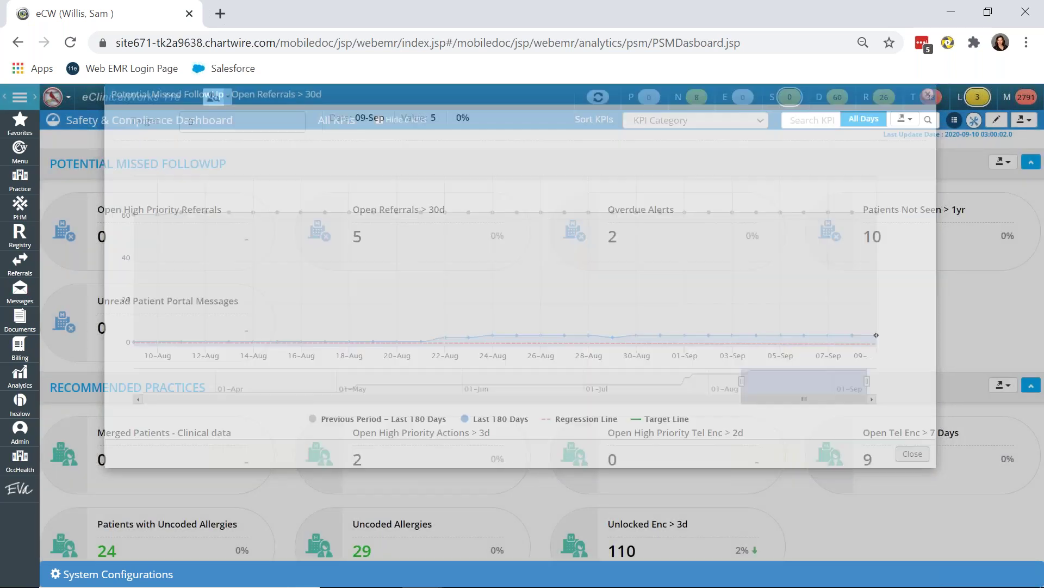
click(974, 122)
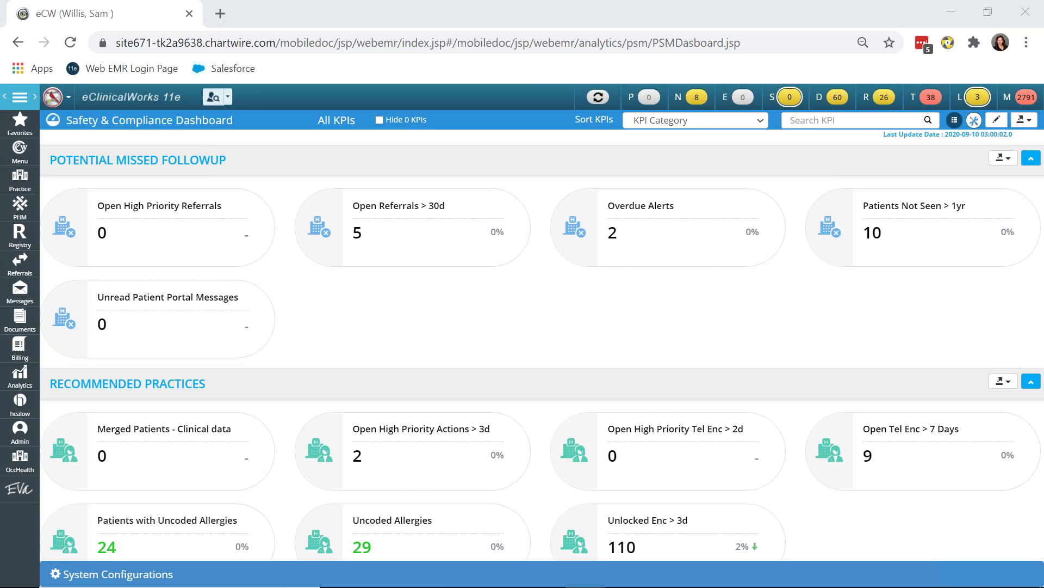
click(974, 122)
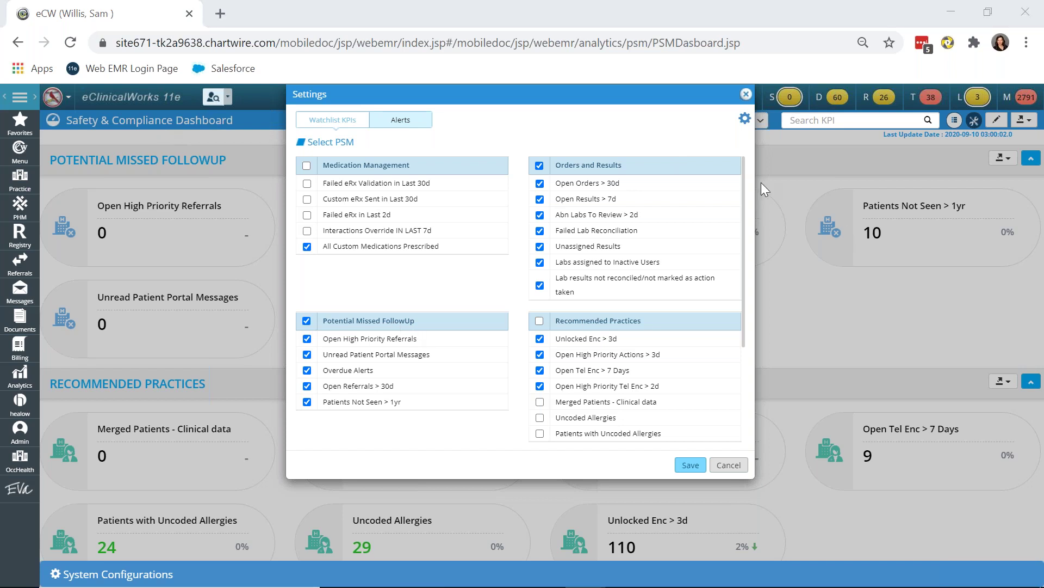
click(744, 119)
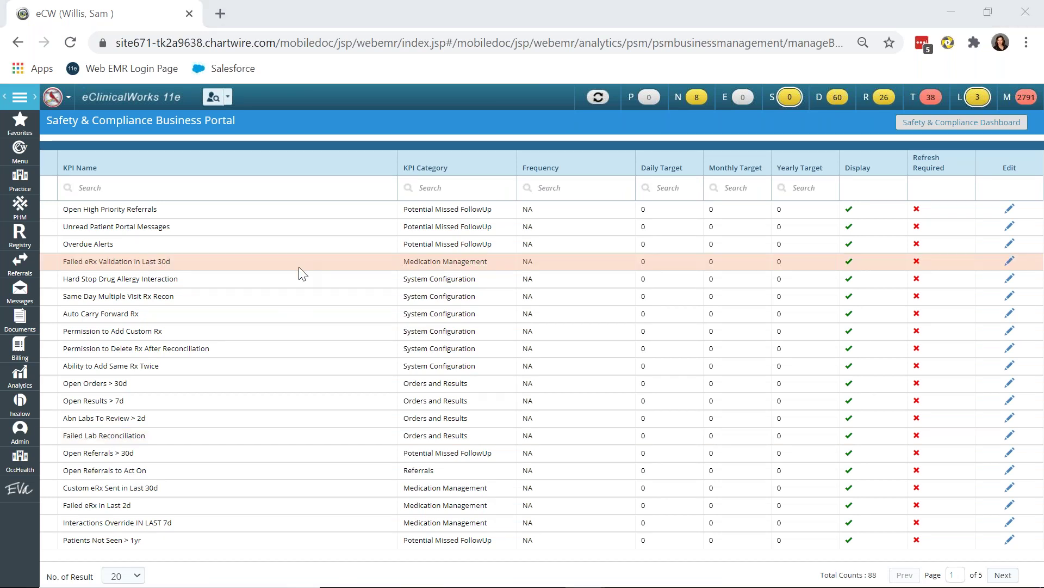
Filter the portal's KPI names by 'un' and open Unlocked Enc > 3d for editing.
click(197, 182)
text(un)
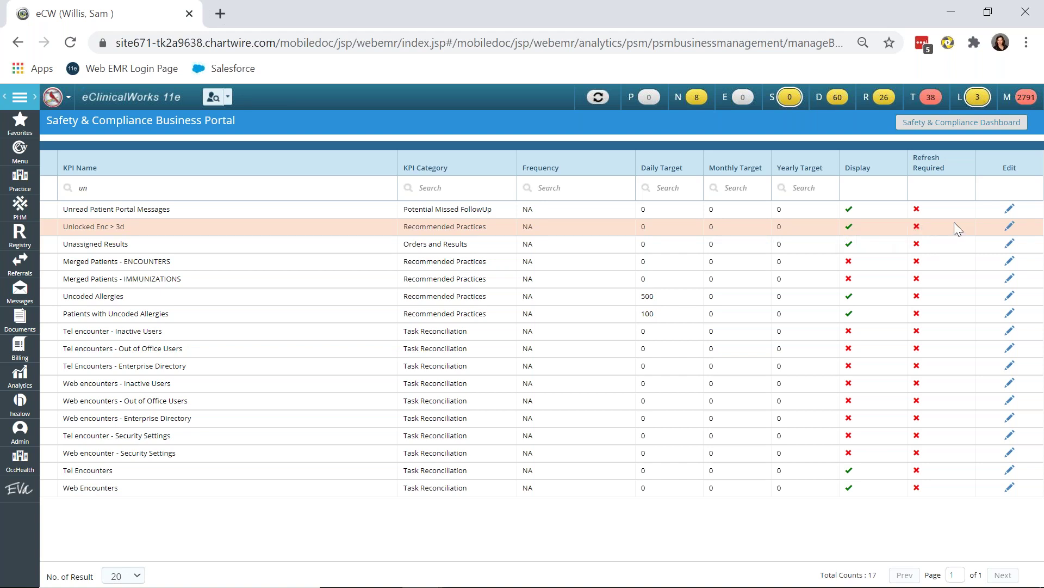
click(1010, 226)
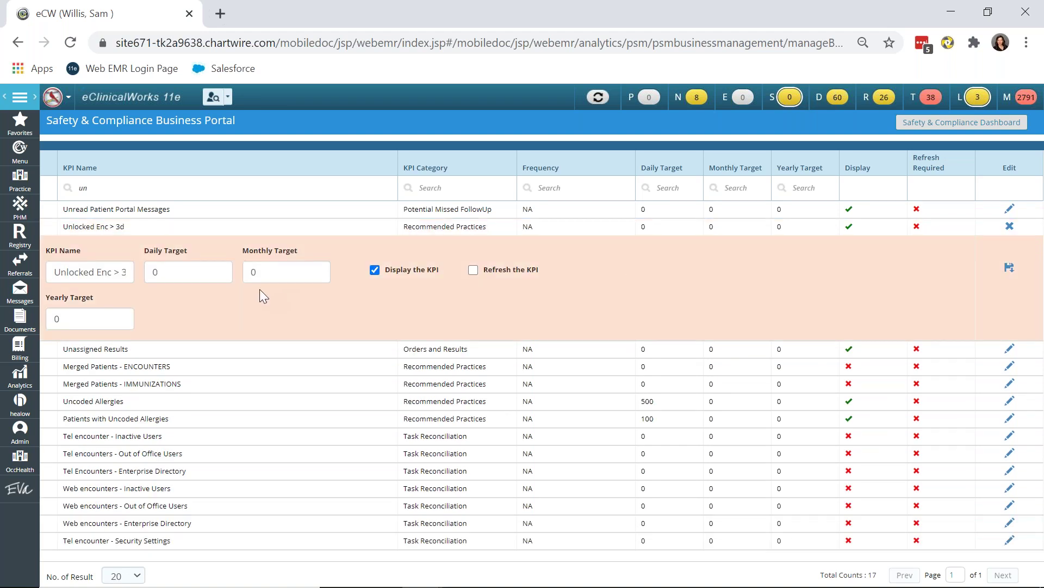
Enter Unlocked Enc > 3d targets of 3 daily, 10 monthly and 15 yearly, and check Refresh the KPI.
double_click(155, 272)
text(3)
click(254, 275)
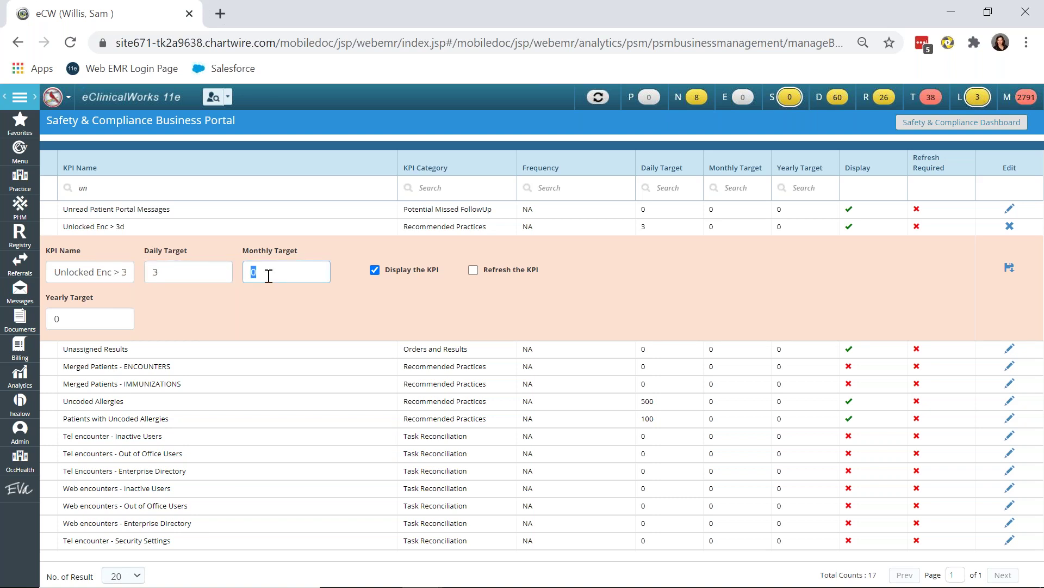
text(10)
click(57, 318)
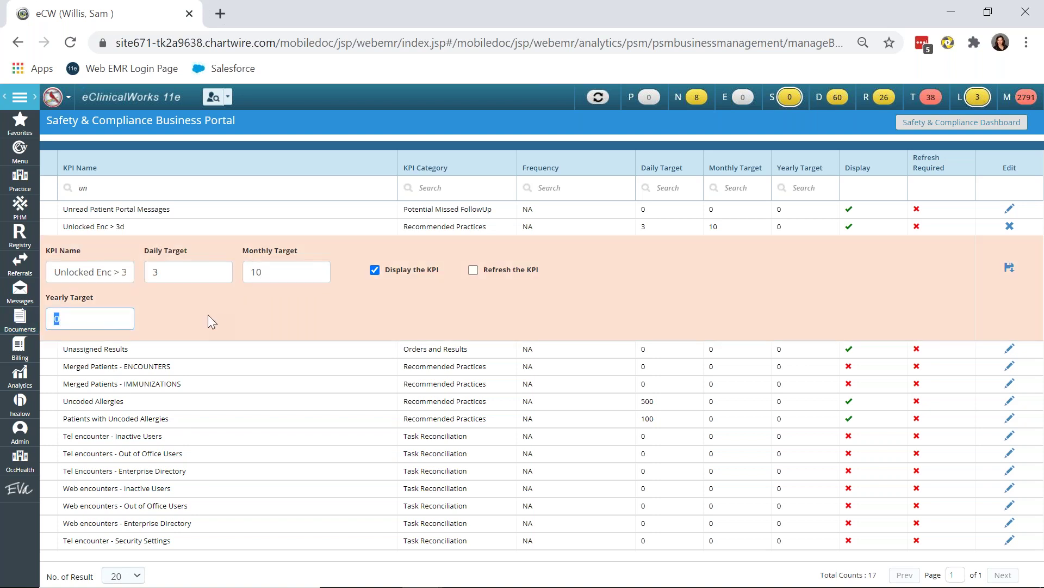
text(15)
click(472, 270)
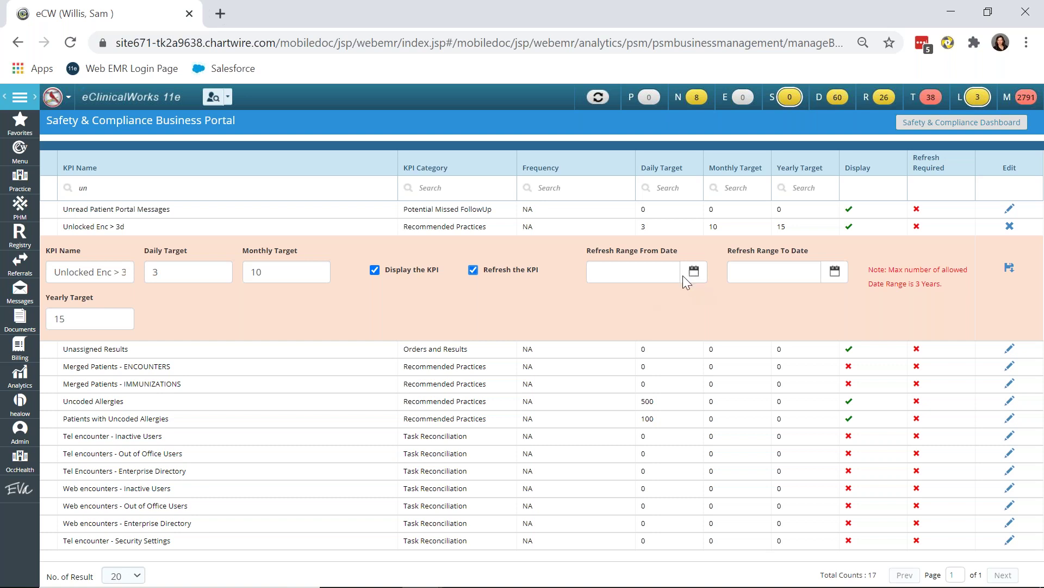
Set the refresh range From Date to 01/01/2020, leave To Date empty, and save the KPI.
click(658, 270)
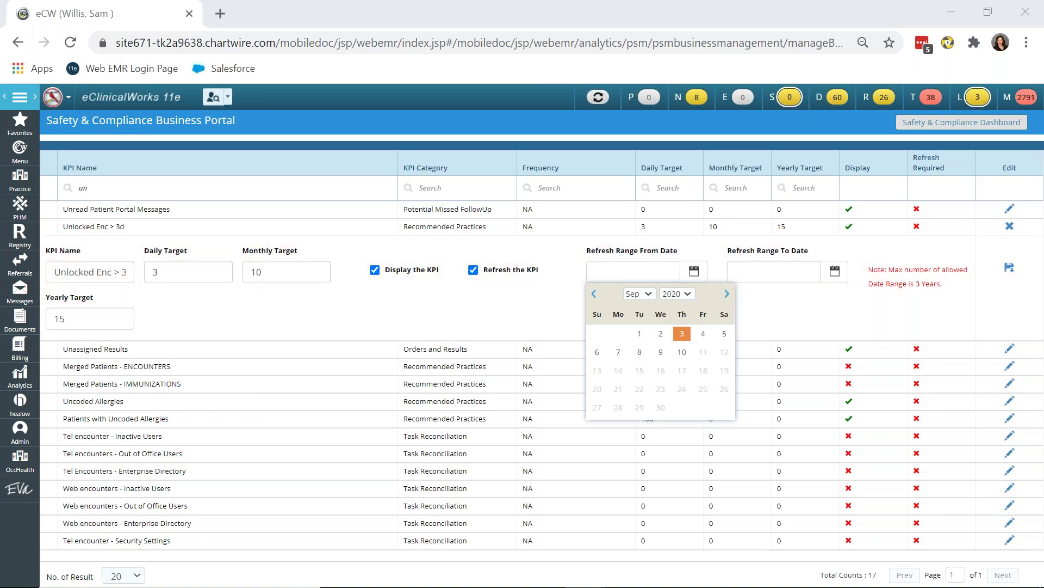
click(638, 294)
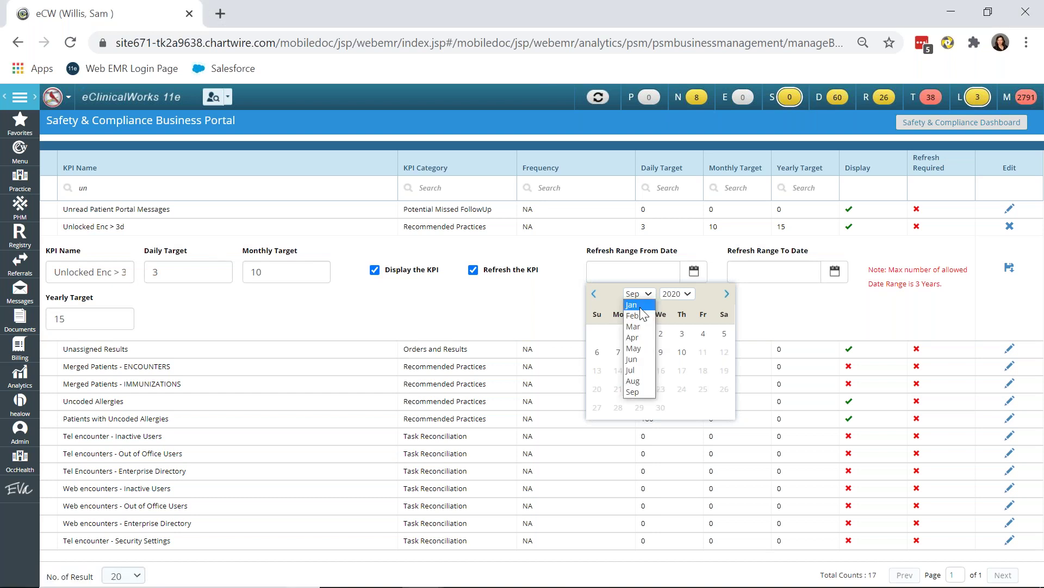
click(632, 304)
click(661, 333)
click(778, 269)
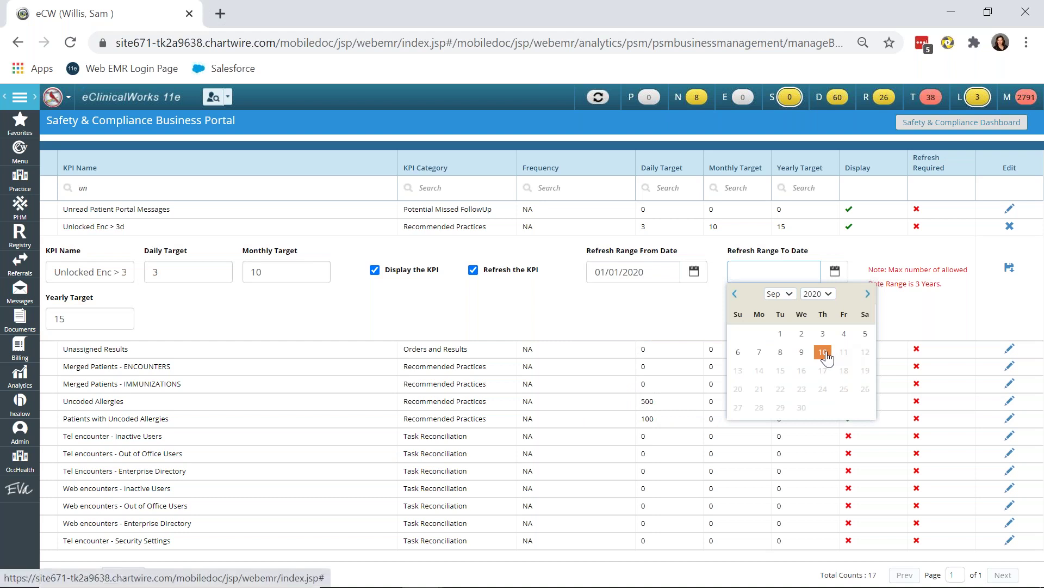
click(912, 282)
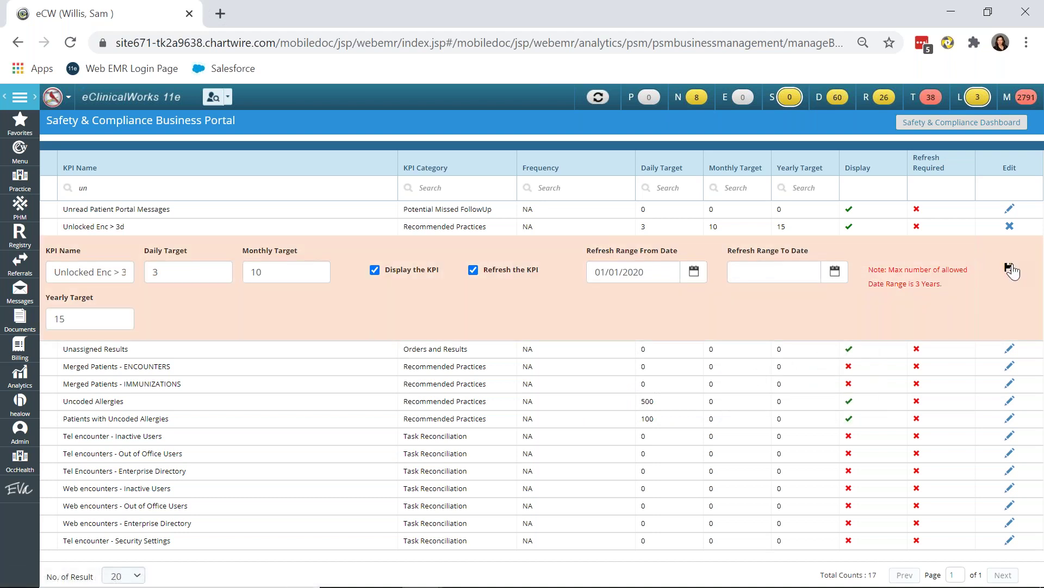
click(1009, 268)
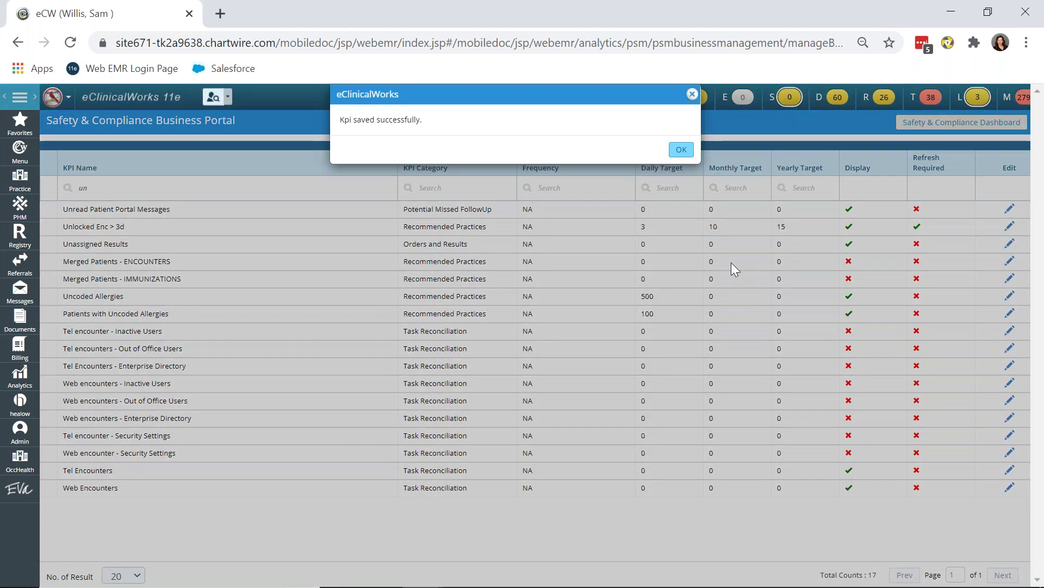
Confirm the KPI save, return to the Safety & Compliance Dashboard, and switch to the All KPIs view.
click(681, 150)
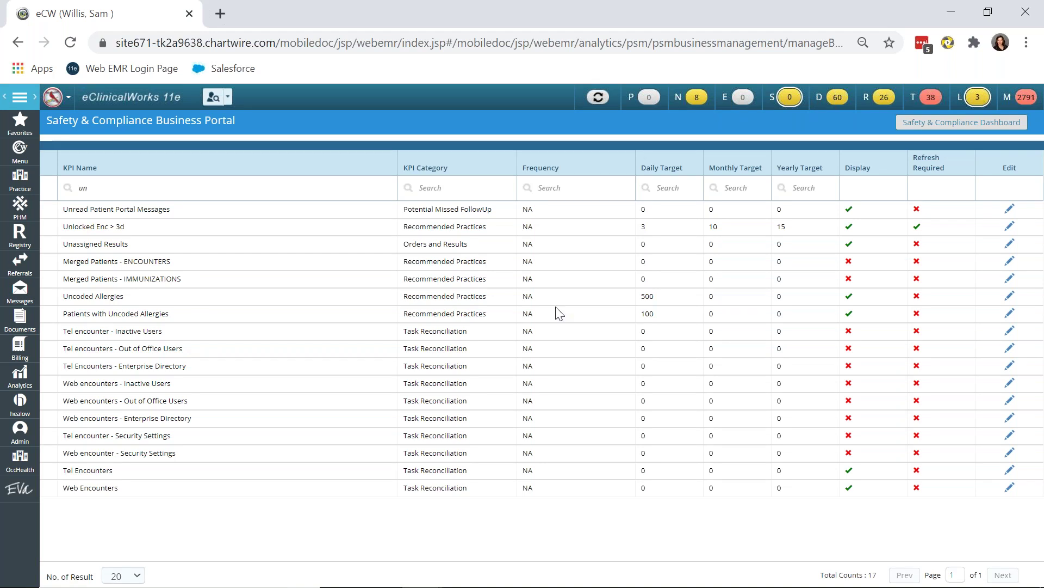
click(973, 125)
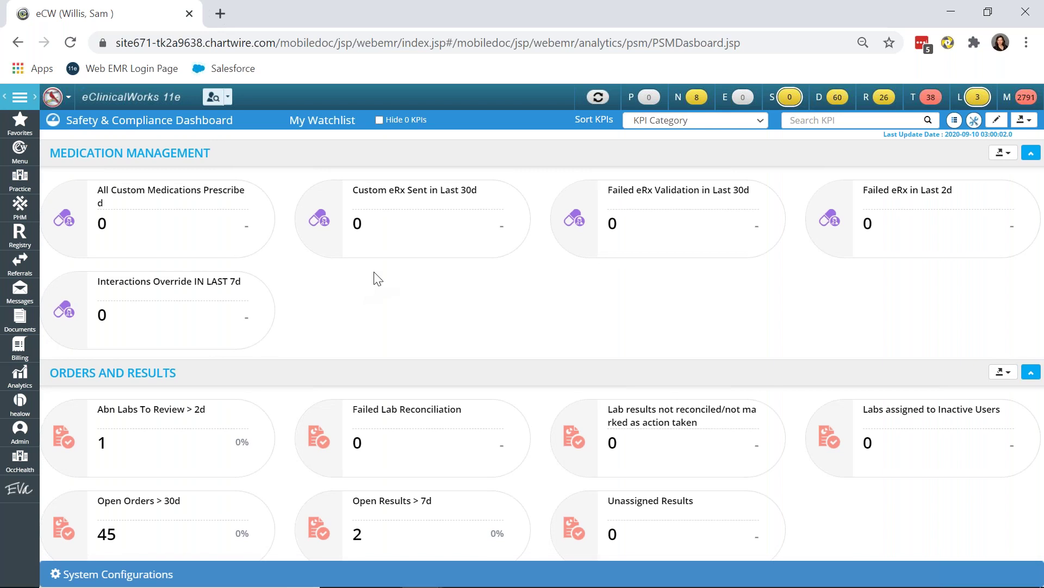
click(955, 120)
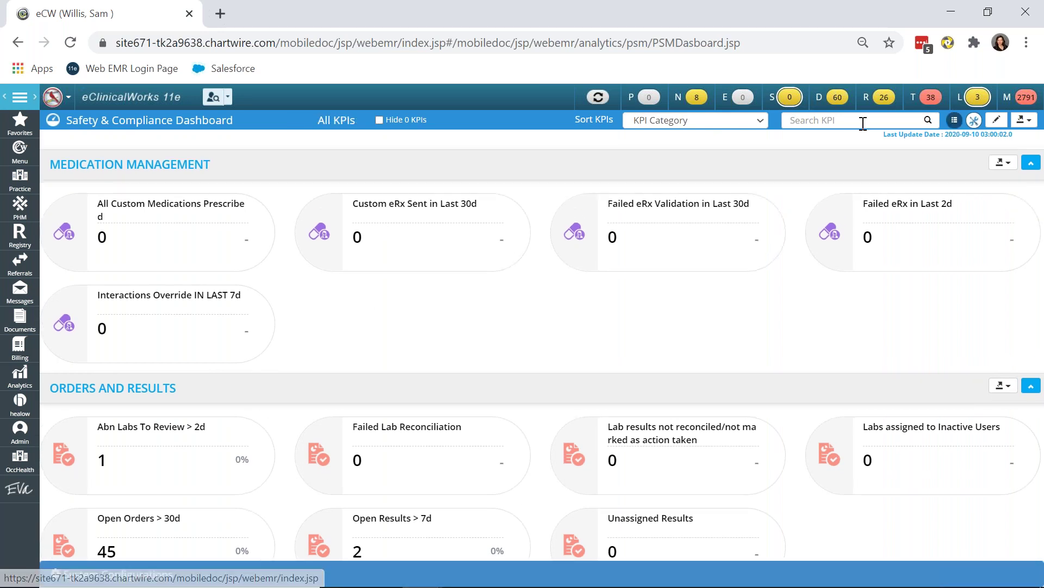
Search KPIs for 'unlockk', open the Unlocked Enc > 3d trend chart, and drill 09-Sep by facility.
click(862, 123)
text(unloc)
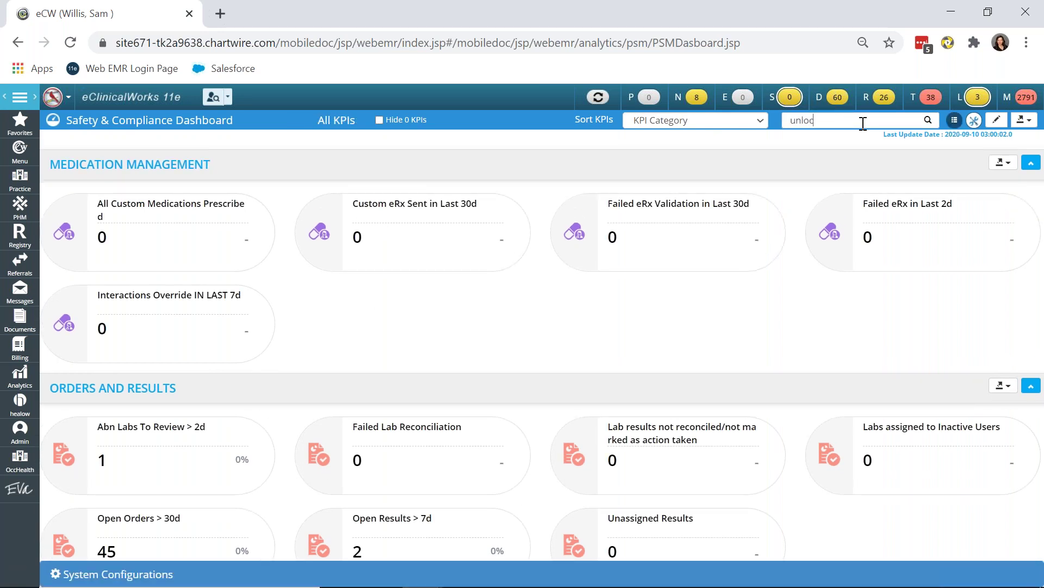
text(kk)
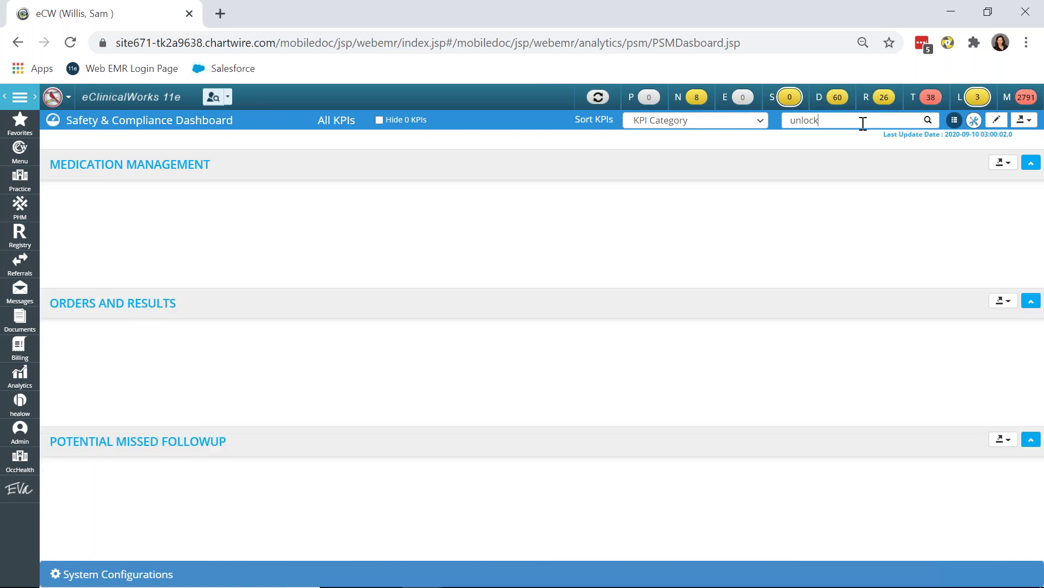
scroll(499, 231, down, 5)
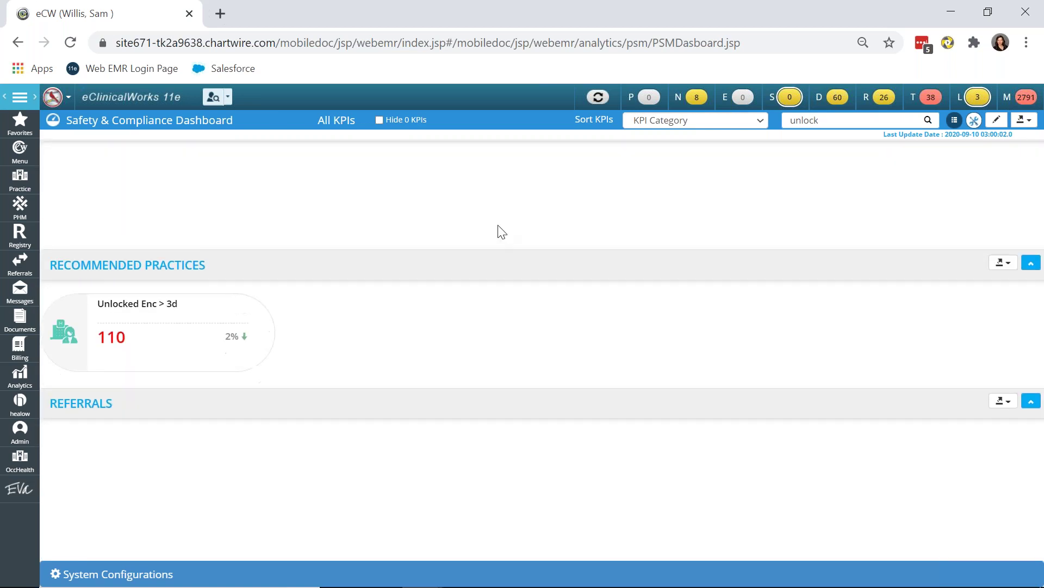
click(166, 342)
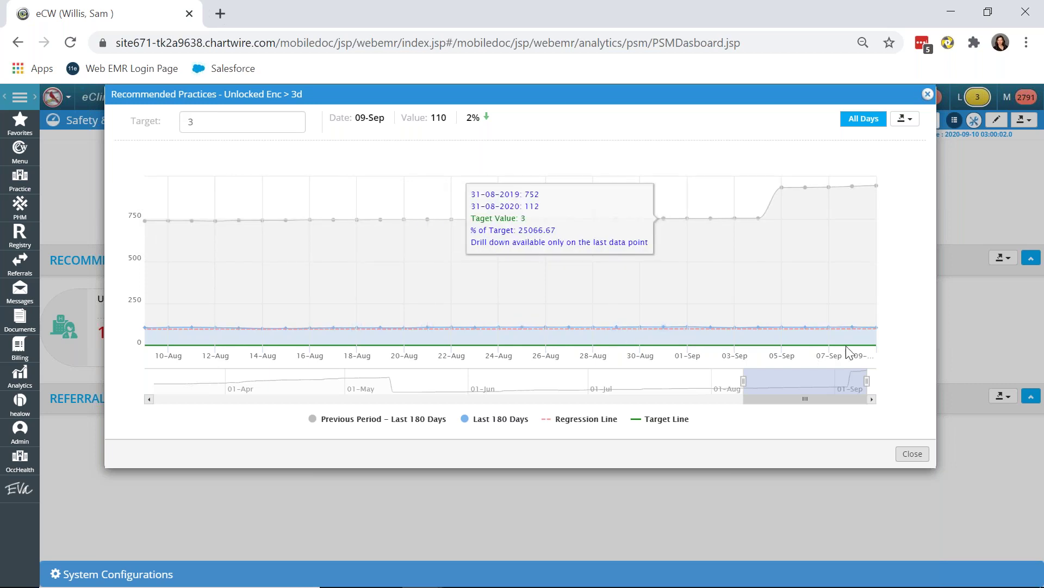
click(875, 325)
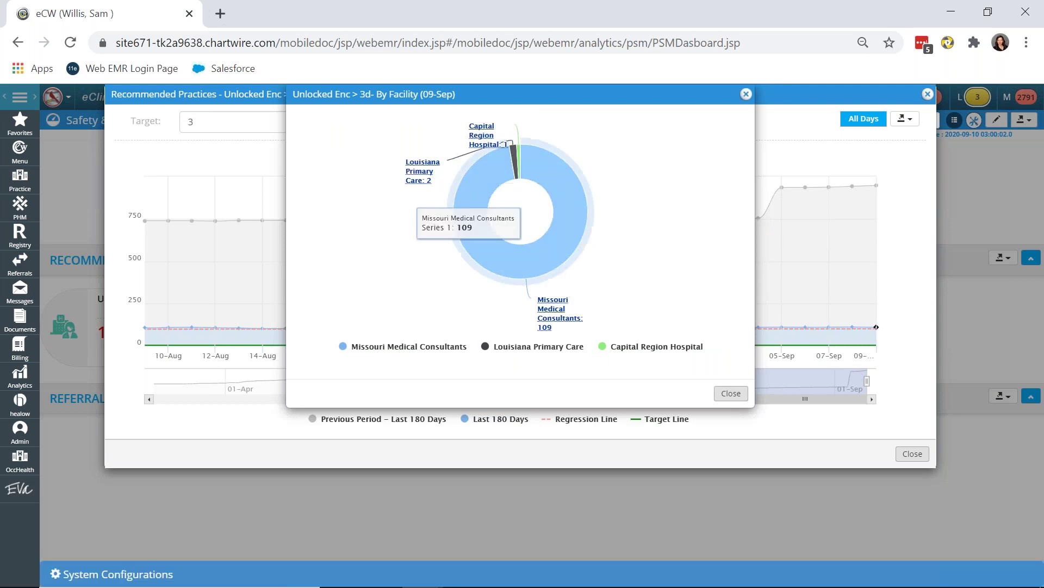
Drill Missouri Medical Consultants' 109 unlocked encounters down into its five providers.
click(552, 318)
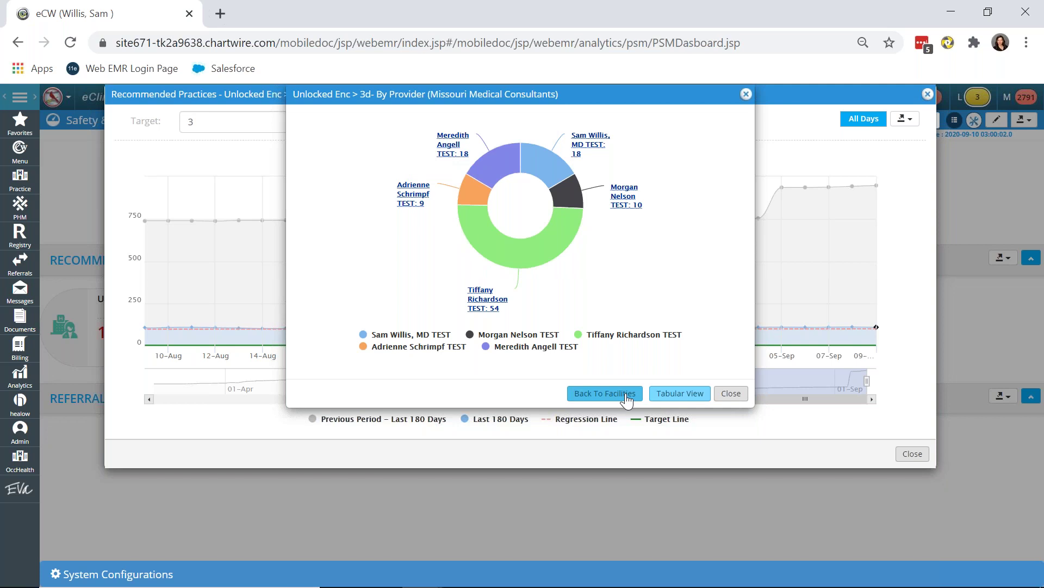
View Missouri Medical Consultants' provider counts as a table, tick one provider, then close the breakdown.
click(680, 392)
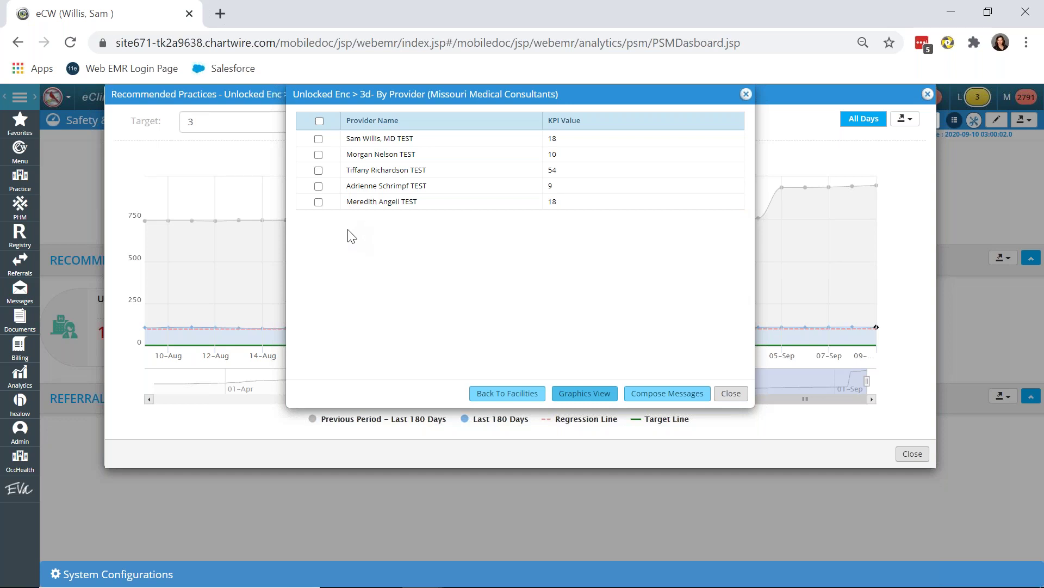
click(318, 202)
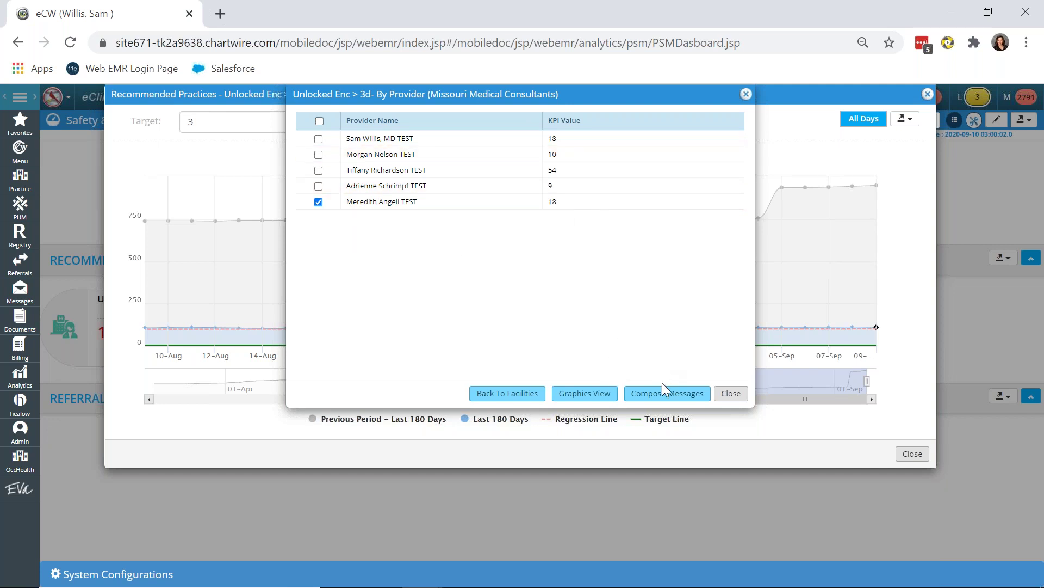
click(731, 393)
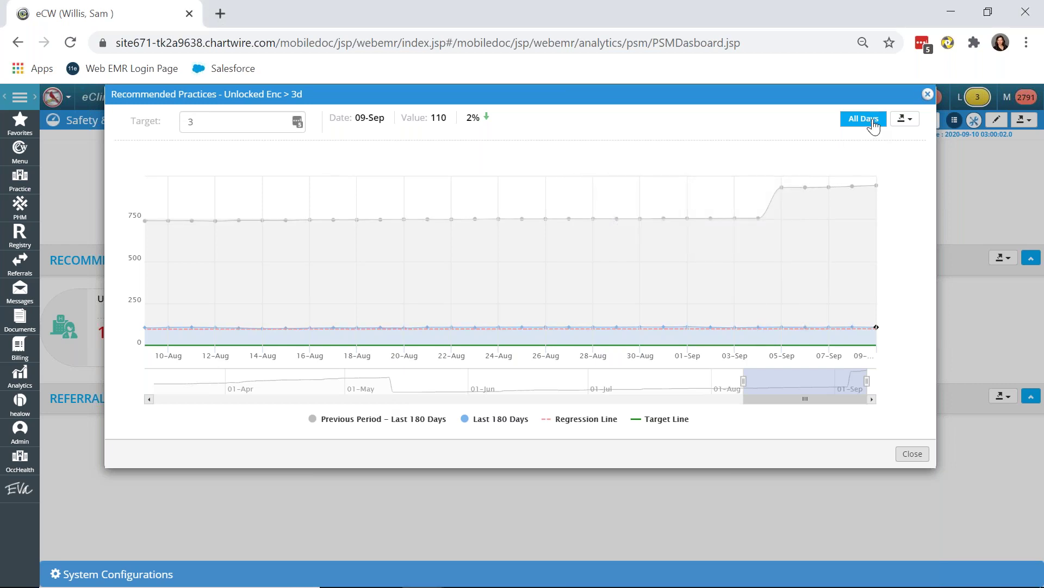
Open the chart's export options, then re-drill 09-Sep by facility into Missouri Medical Consultants' providers.
click(903, 123)
mouse_move(877, 333)
click(876, 328)
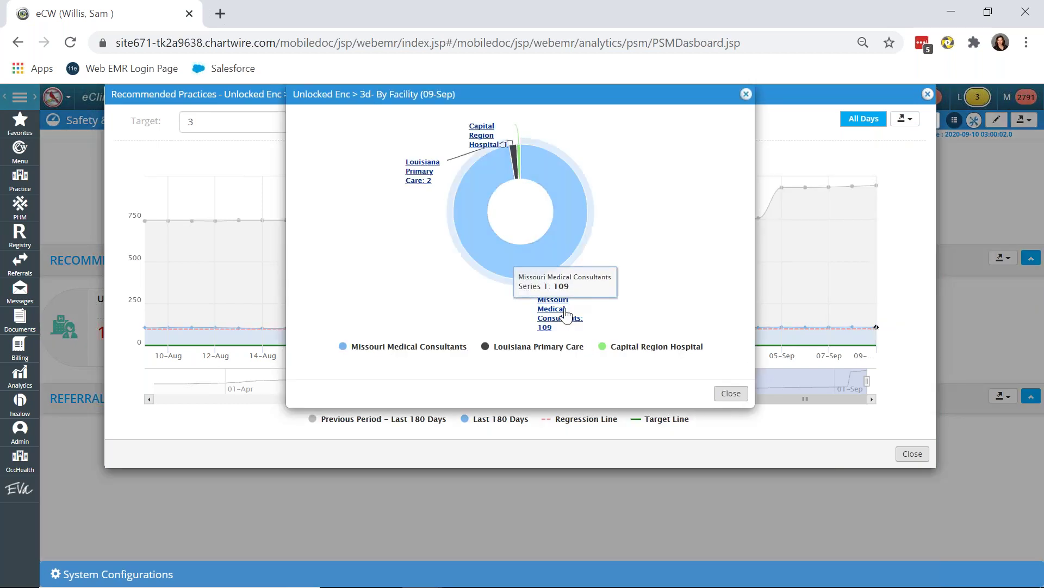
click(566, 314)
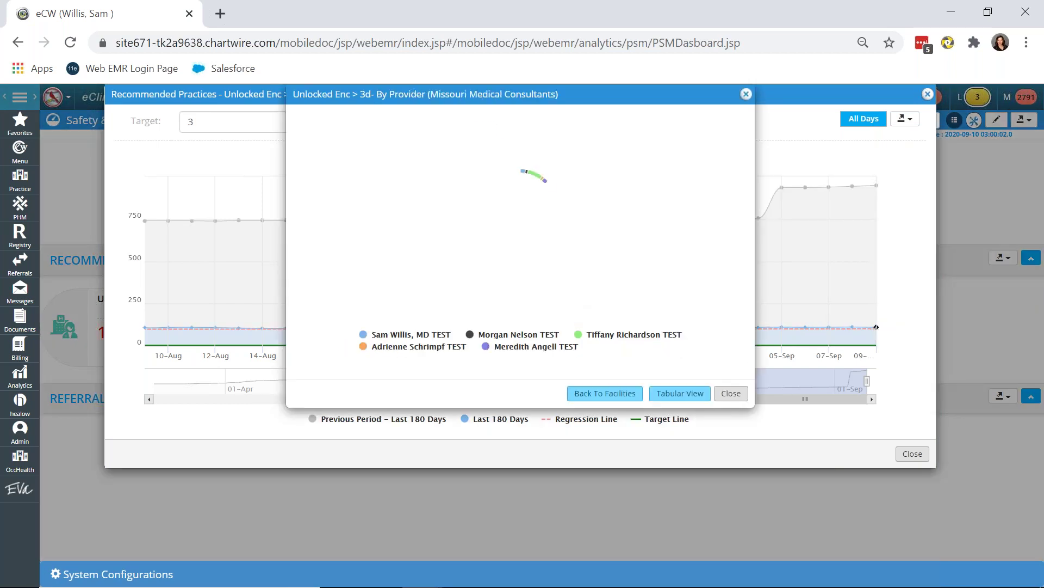
Toggle the provider breakdown between table and donut, then close it and the Unlocked Enc > 3d chart.
click(680, 393)
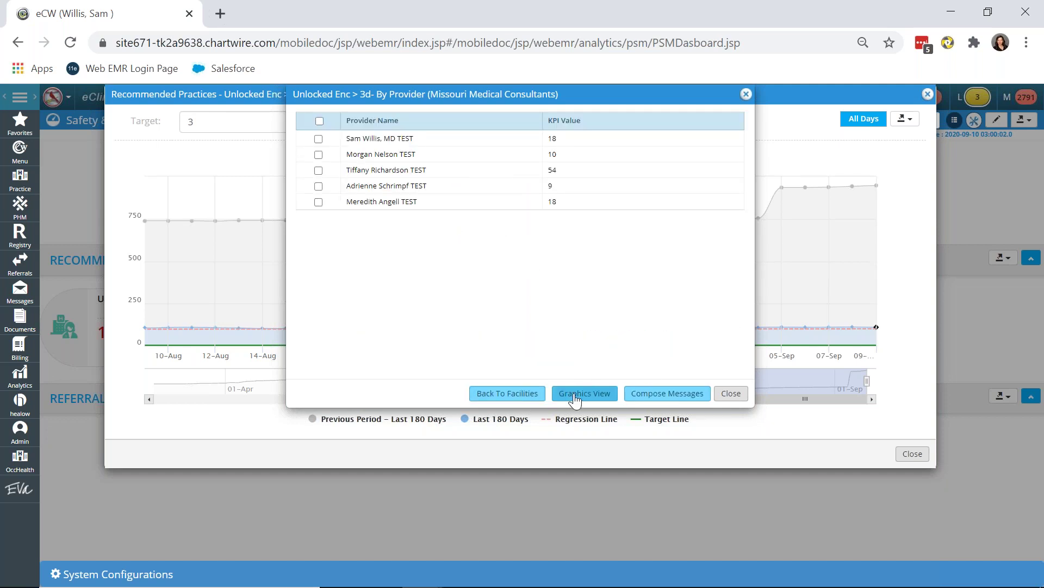
click(604, 396)
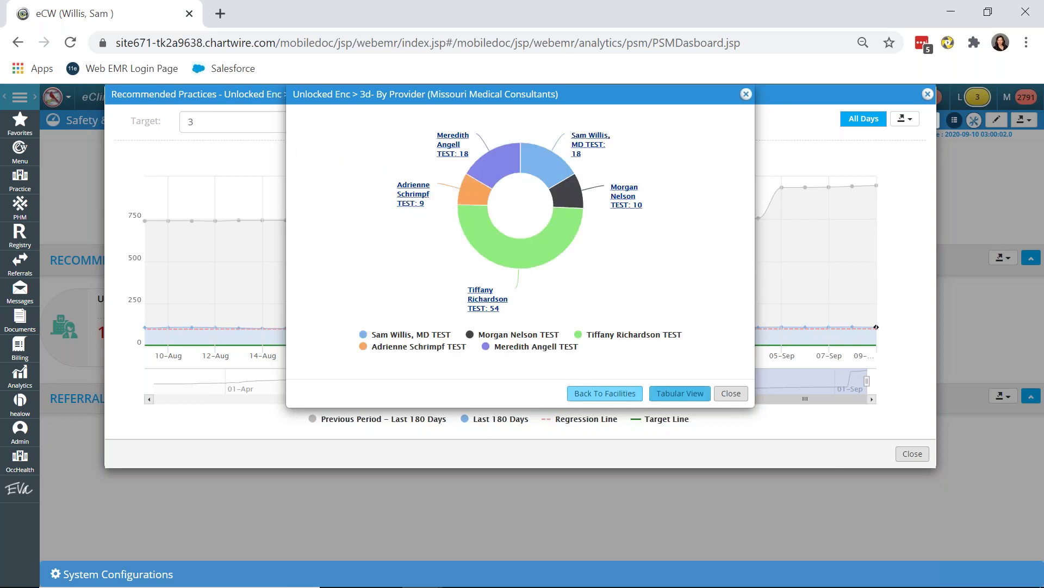
click(732, 393)
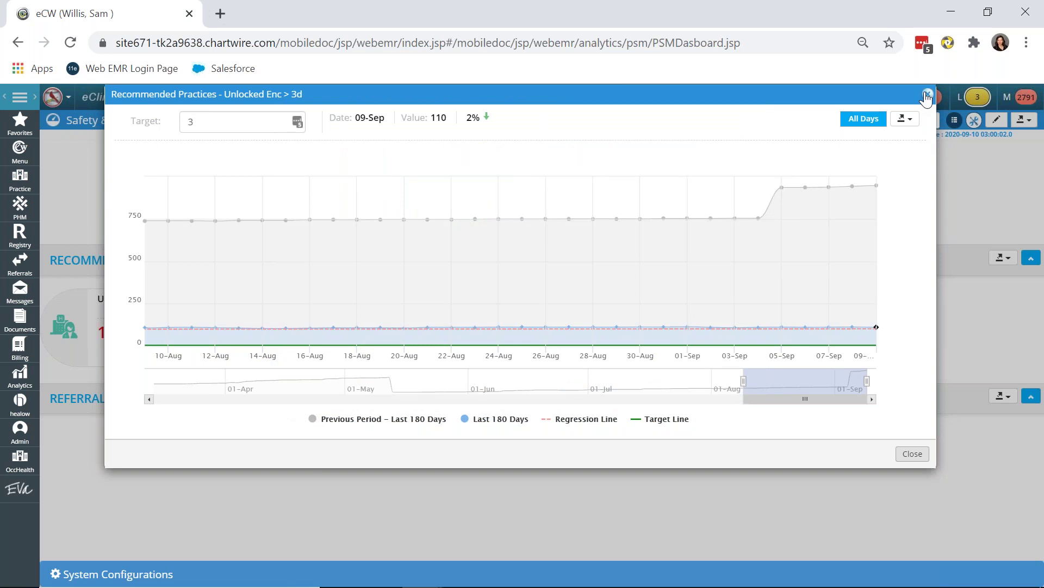
click(926, 98)
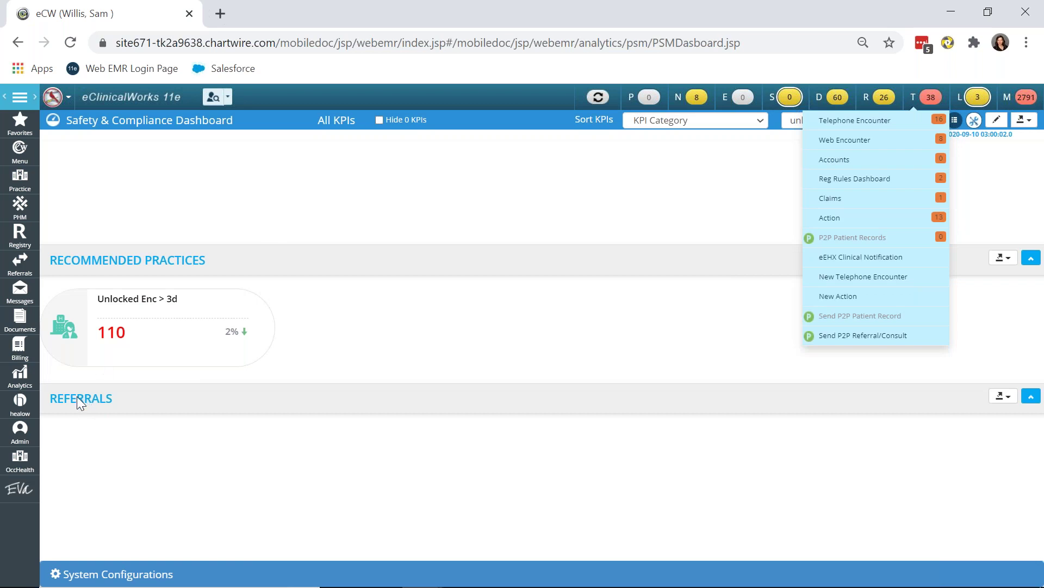
Filter Billing Encounters to Progress Notes Incomplete with service dates 04/01/2020 to 09/10/2020.
click(36, 356)
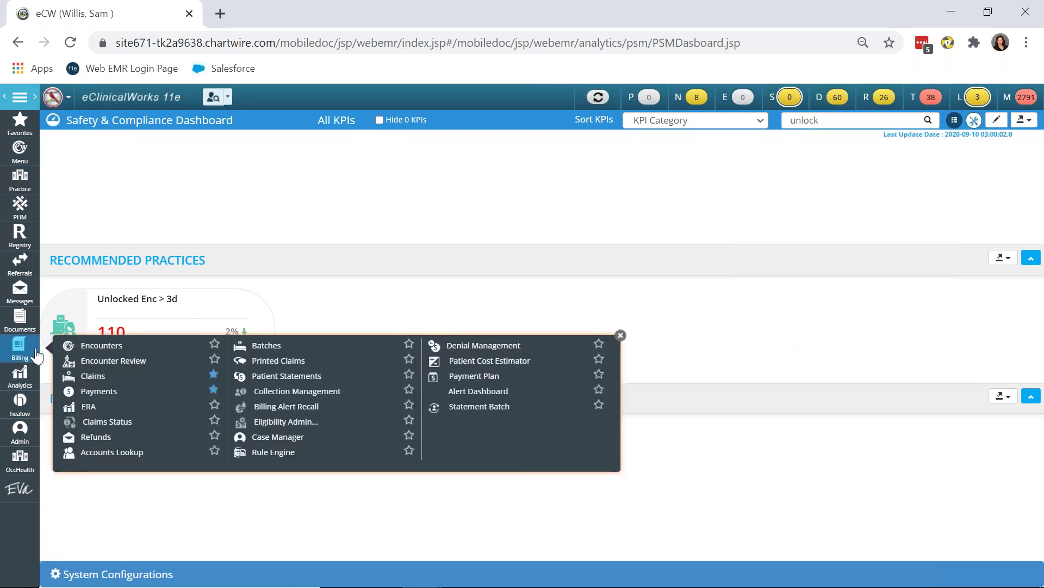
click(98, 348)
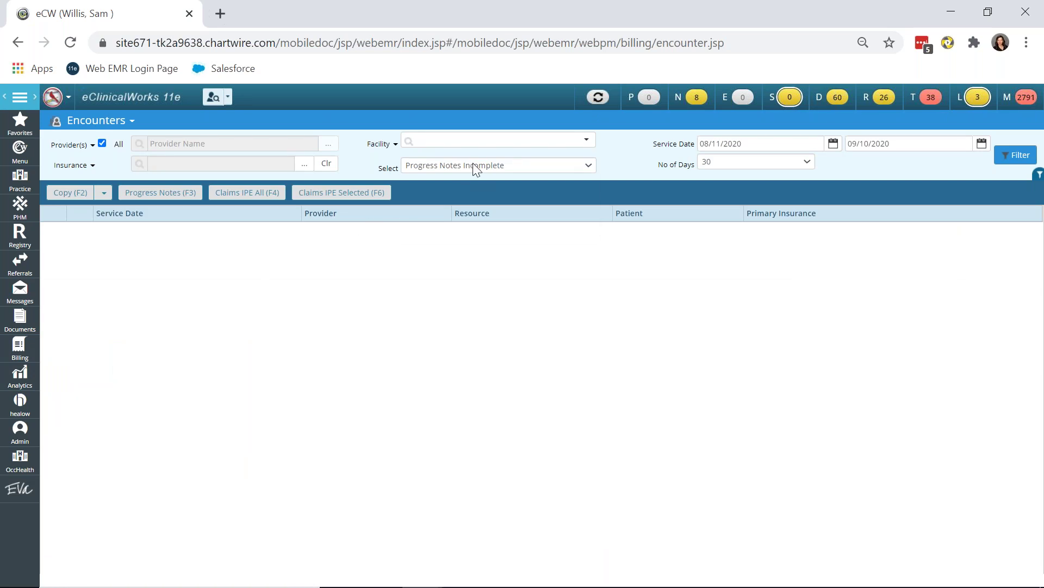
click(472, 163)
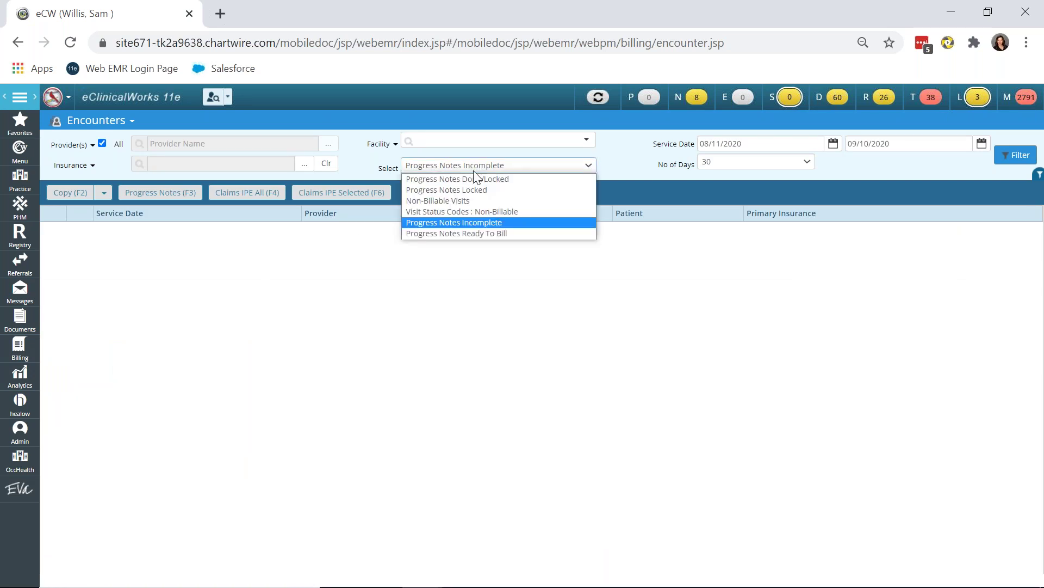
click(485, 220)
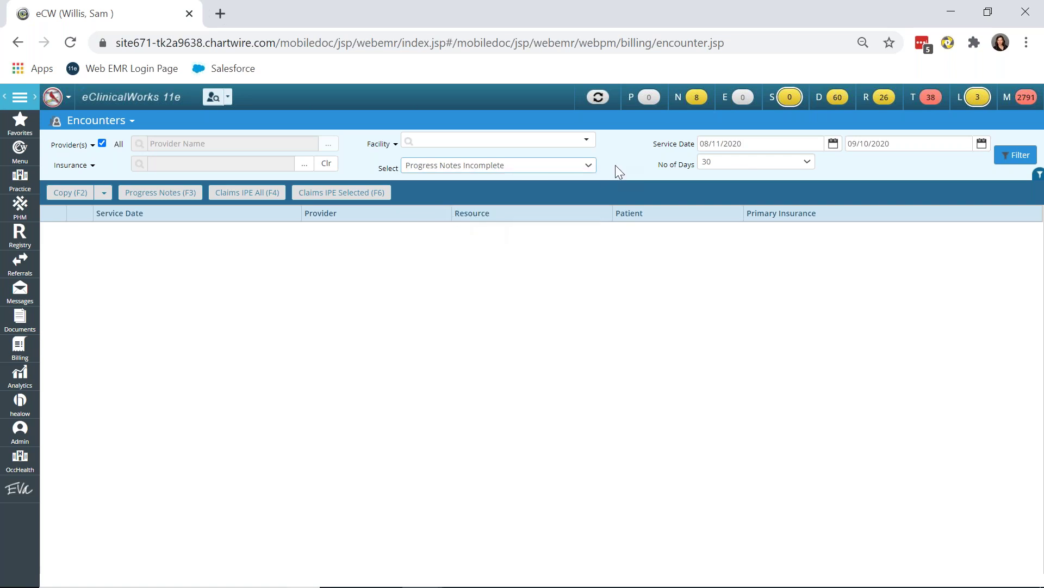
click(799, 144)
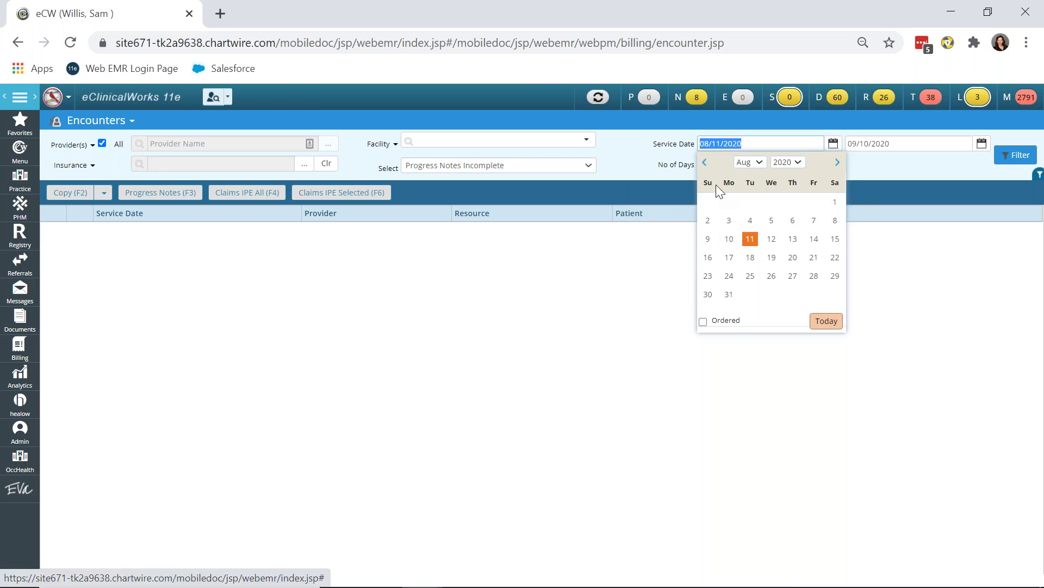
click(705, 163)
click(705, 164)
click(706, 163)
click(706, 163)
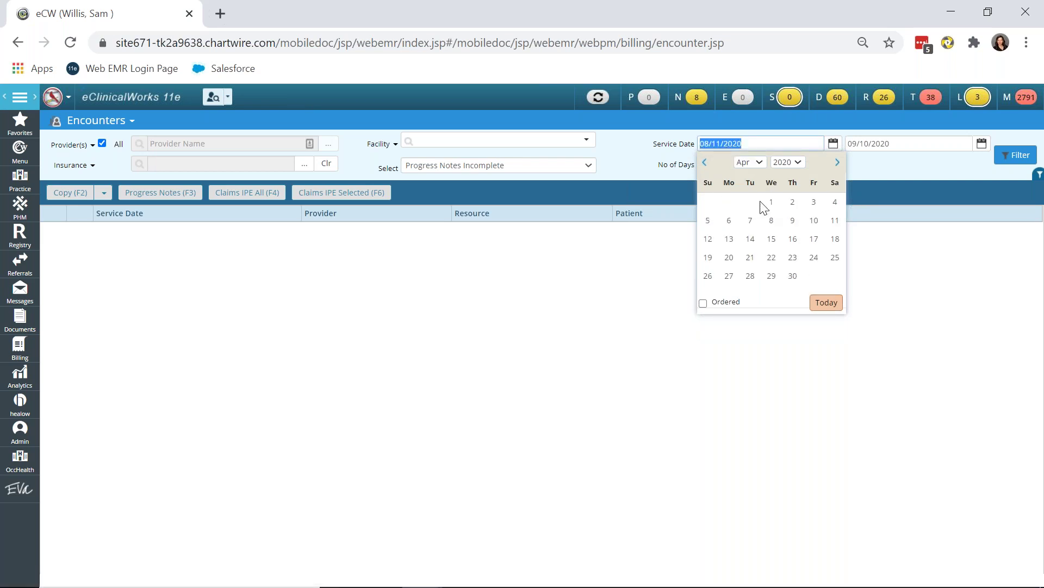
click(773, 206)
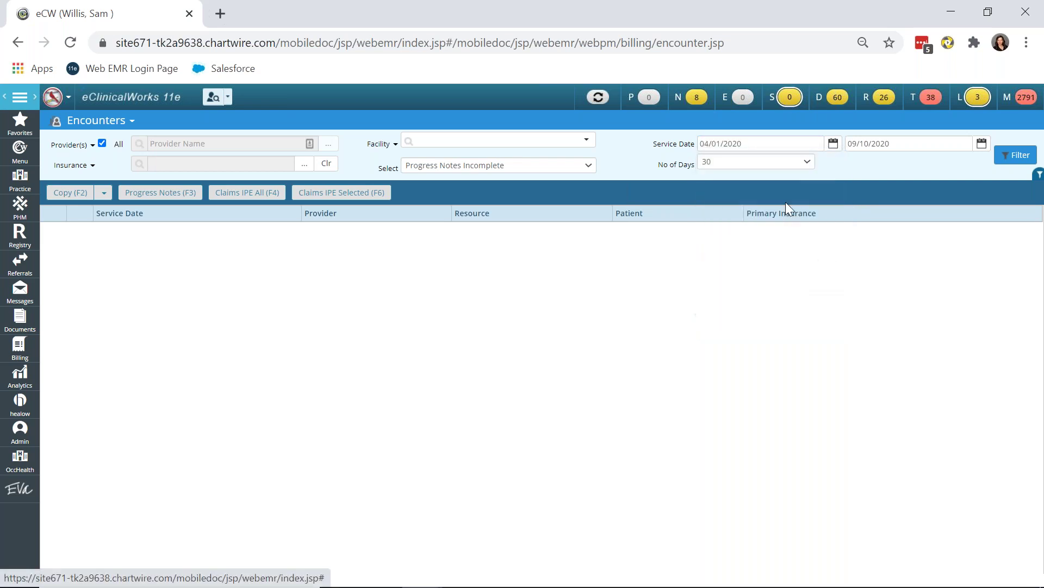
click(1006, 157)
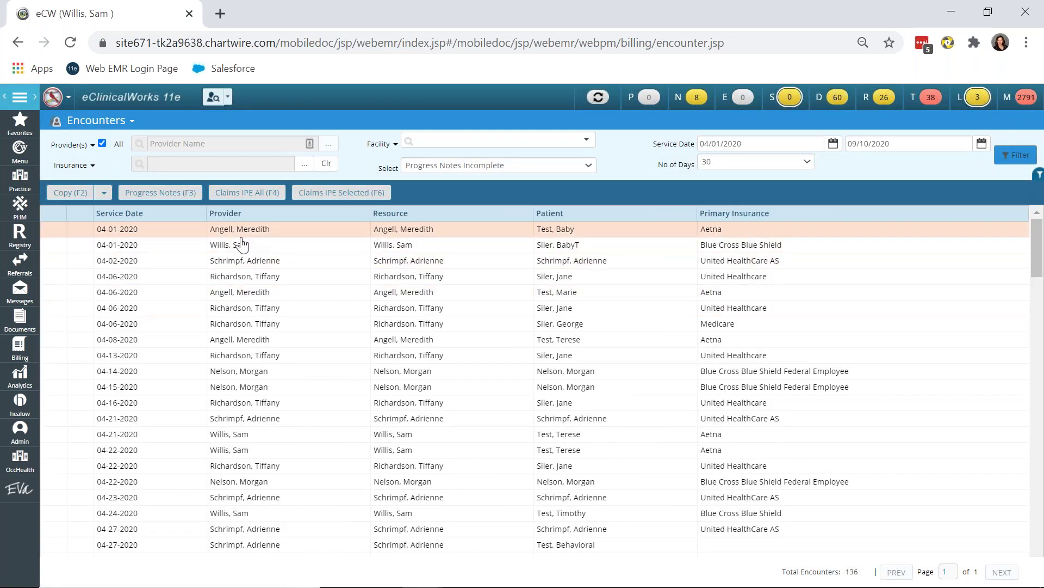
Scroll through the 136 loaded encounters and select the first 04-01-2020 encounter.
scroll(242, 244, down, 1)
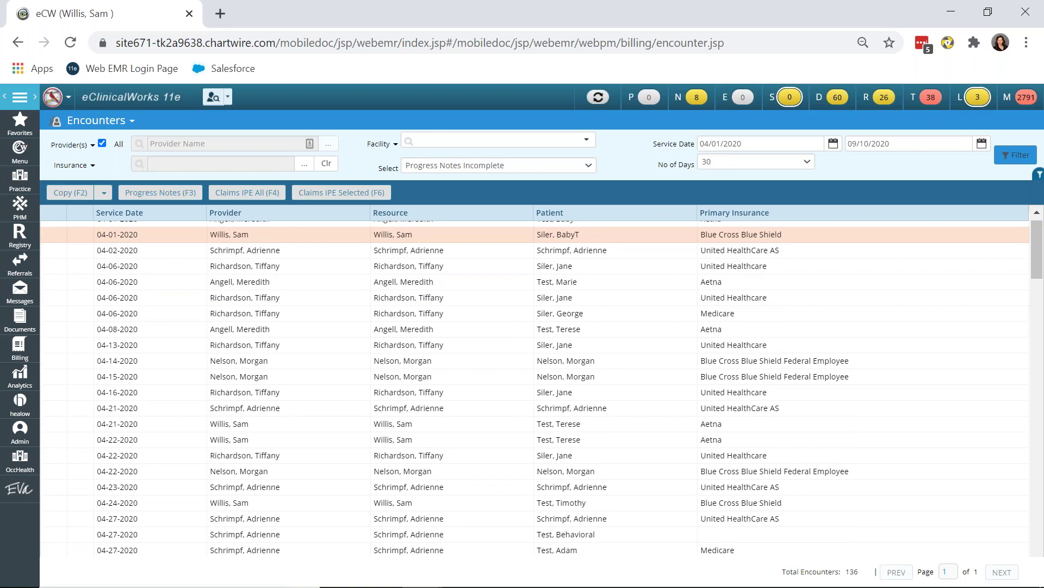
scroll(242, 234, down, 3)
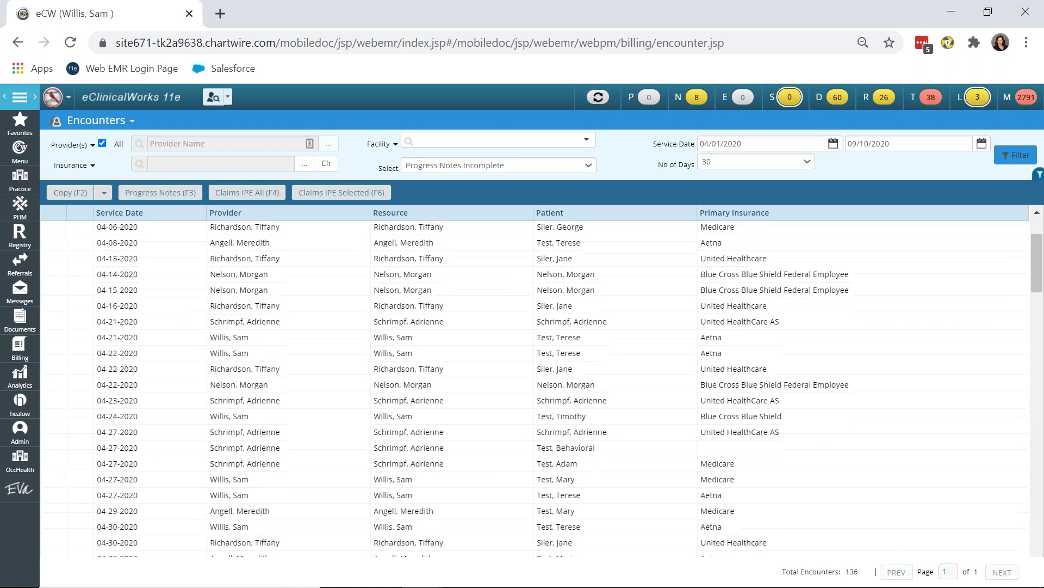
scroll(242, 234, down, 5)
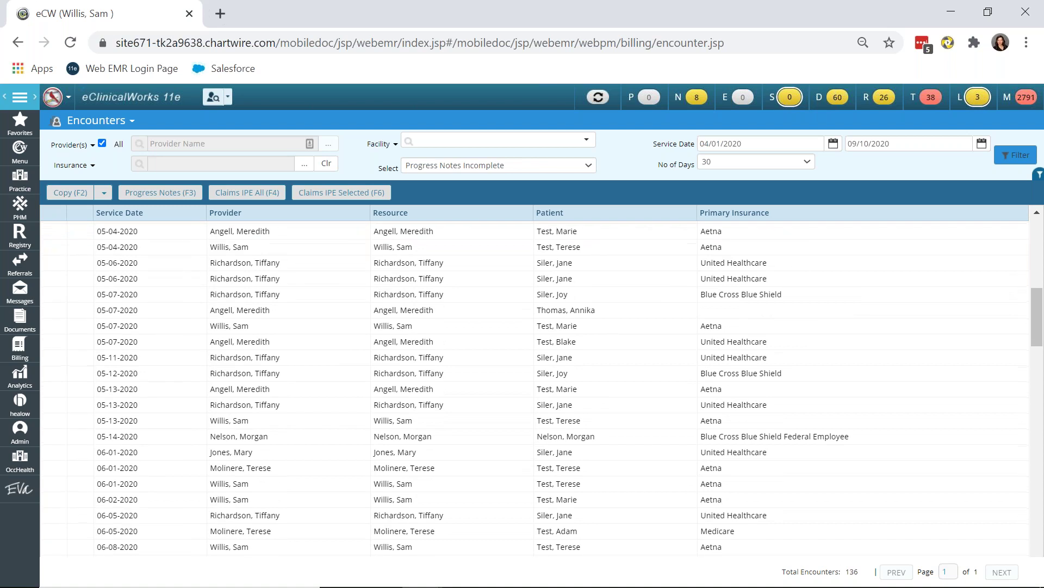
scroll(242, 234, up, 10)
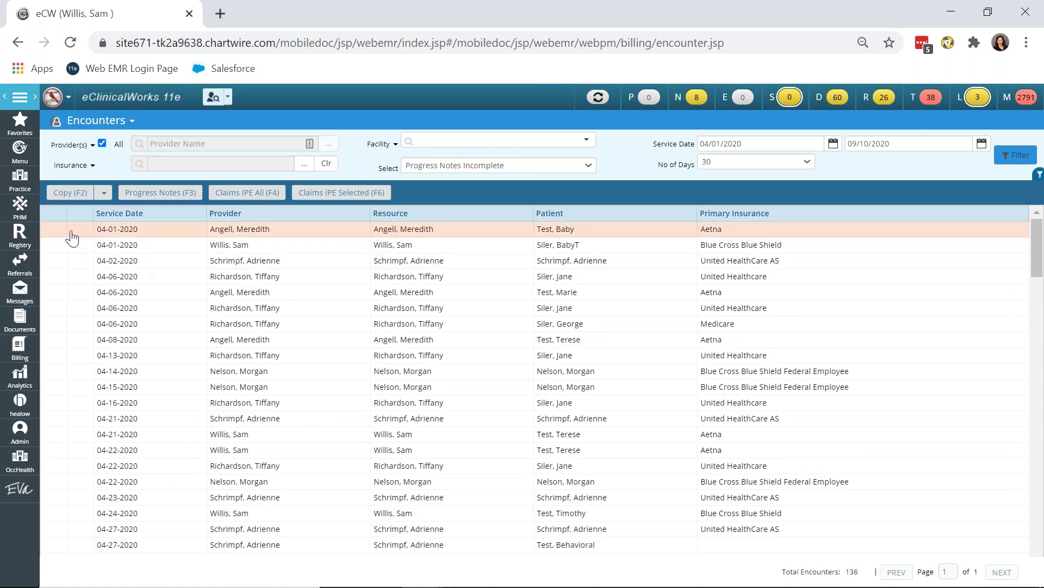
click(71, 238)
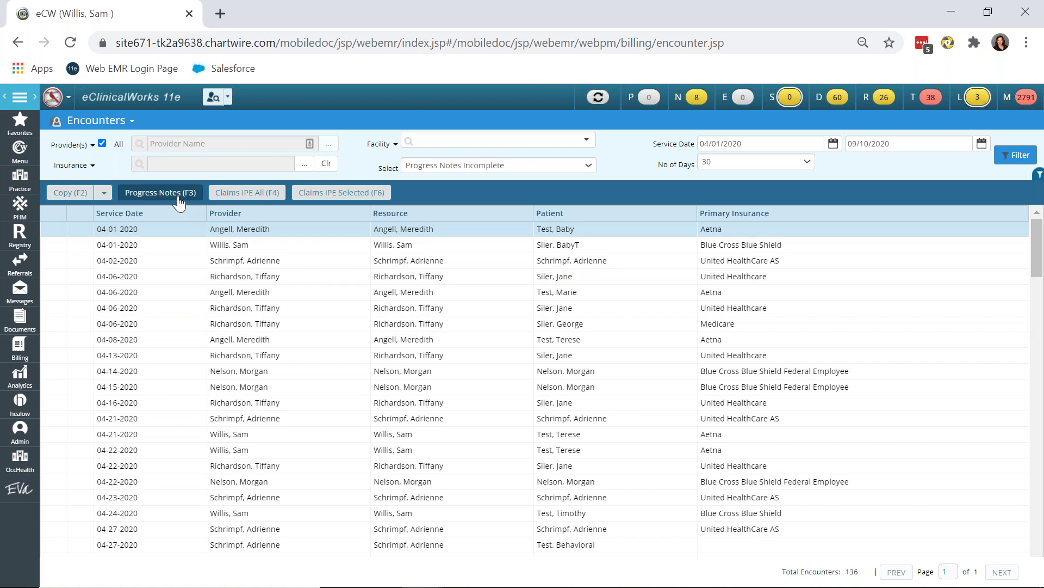
Return to the Safety & Compliance Dashboard, then view and close the Open Orders > 30d trend chart.
click(28, 385)
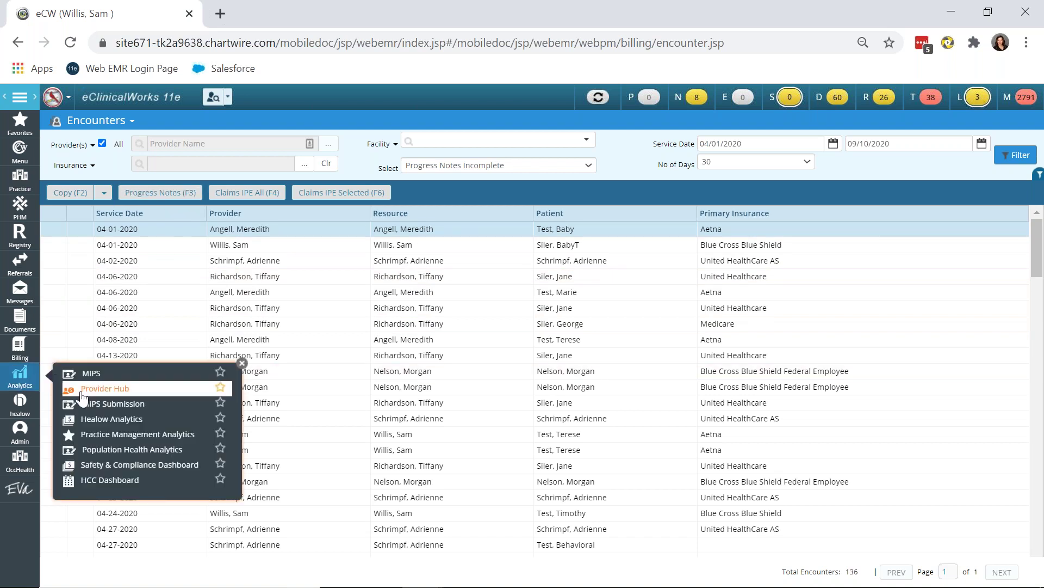
click(111, 467)
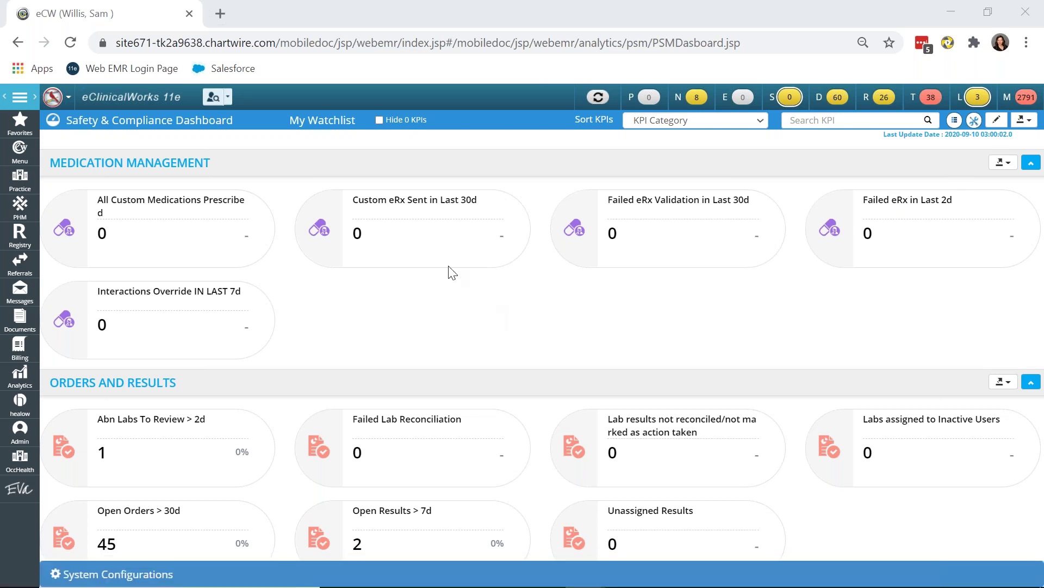
scroll(449, 272, down, 4)
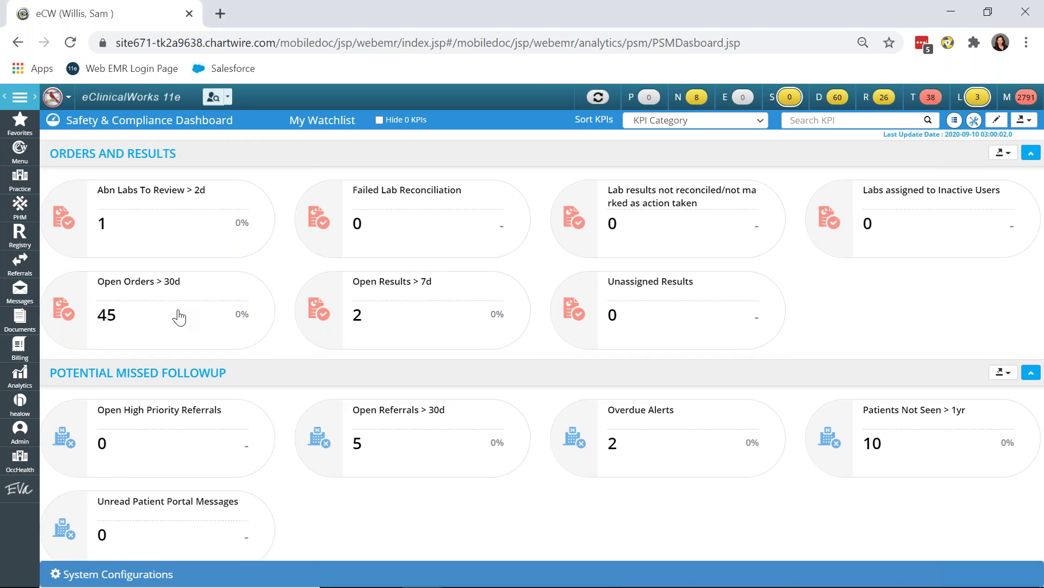
click(179, 316)
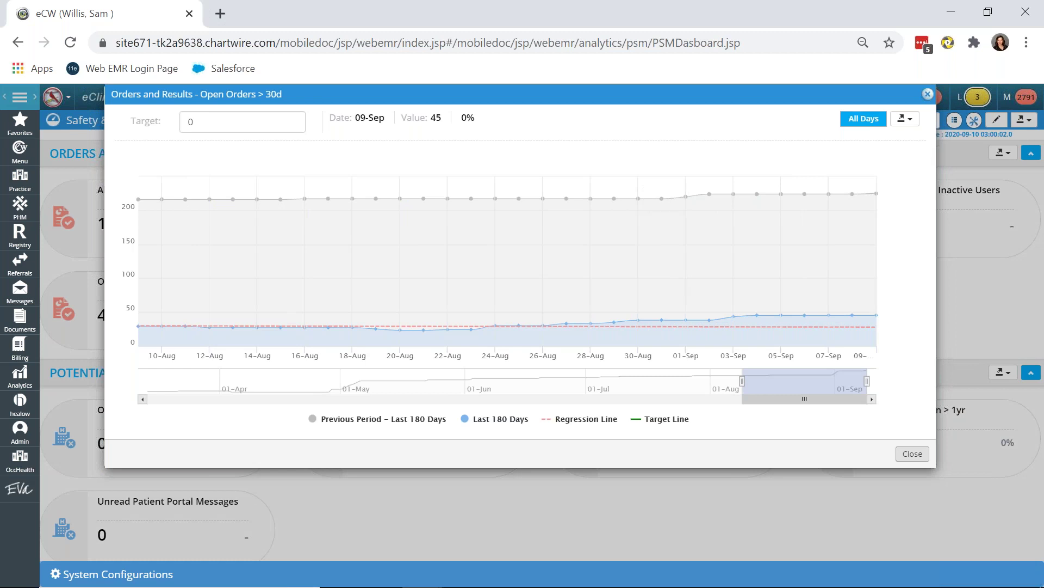
click(931, 102)
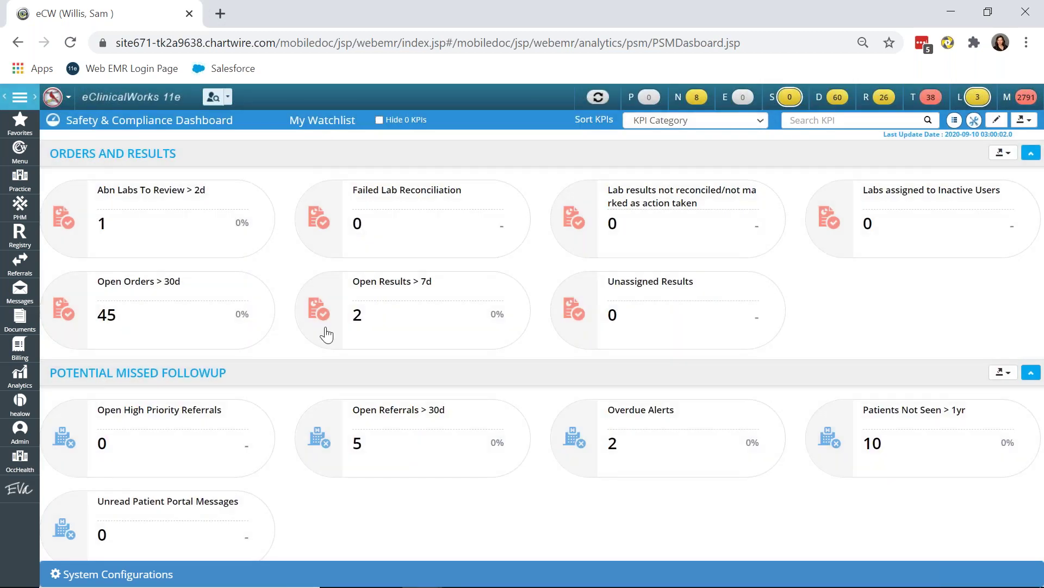
Expand System Configurations at the bottom to reveal Rx settings like Permission to Add Custom Rx: 23.
scroll(326, 333, down, 1)
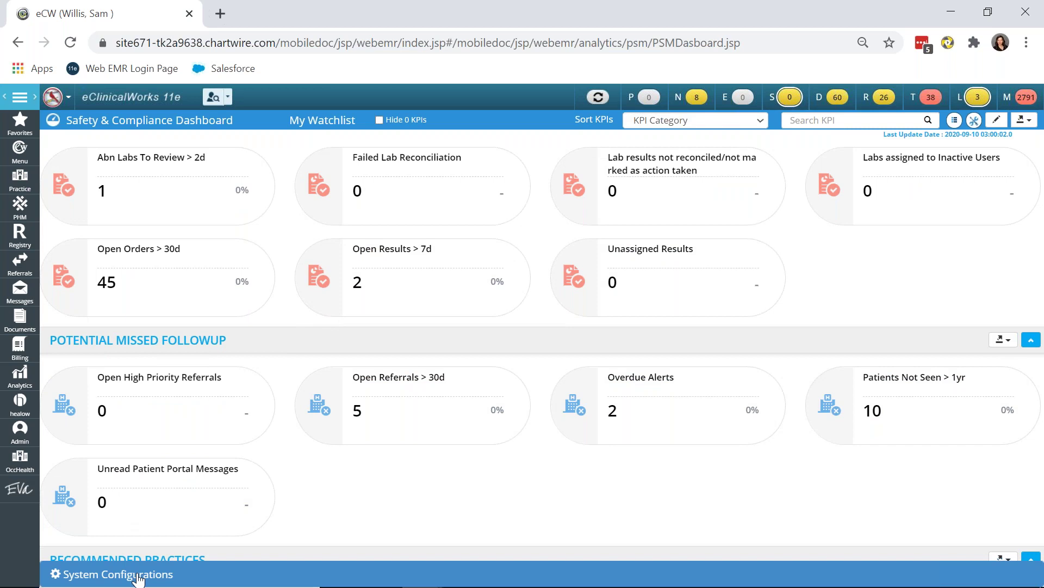
click(139, 577)
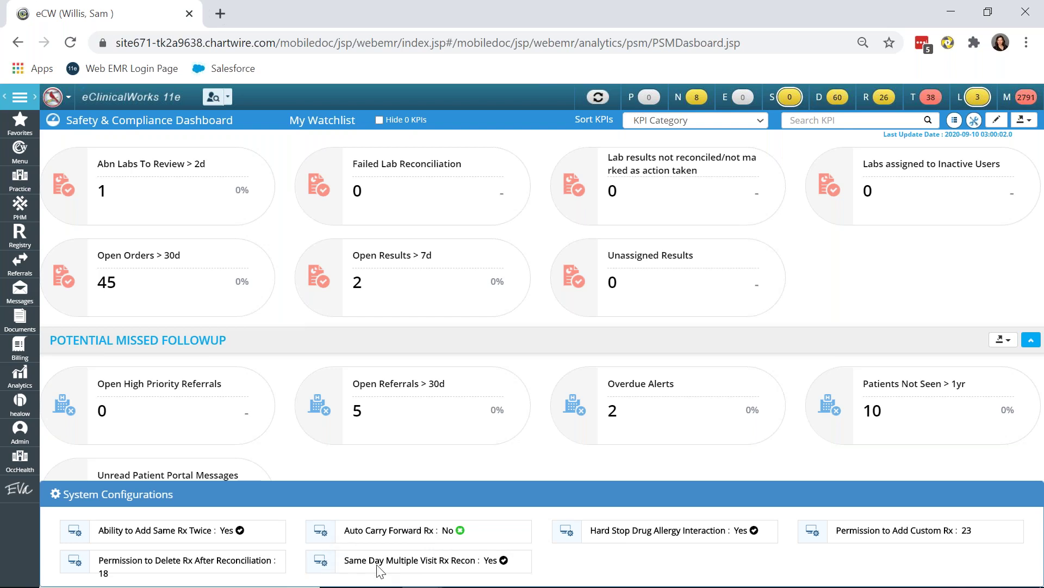
Review the Watchlist KPIs lists in Settings, save the selection, and acknowledge the update confirmation.
click(974, 123)
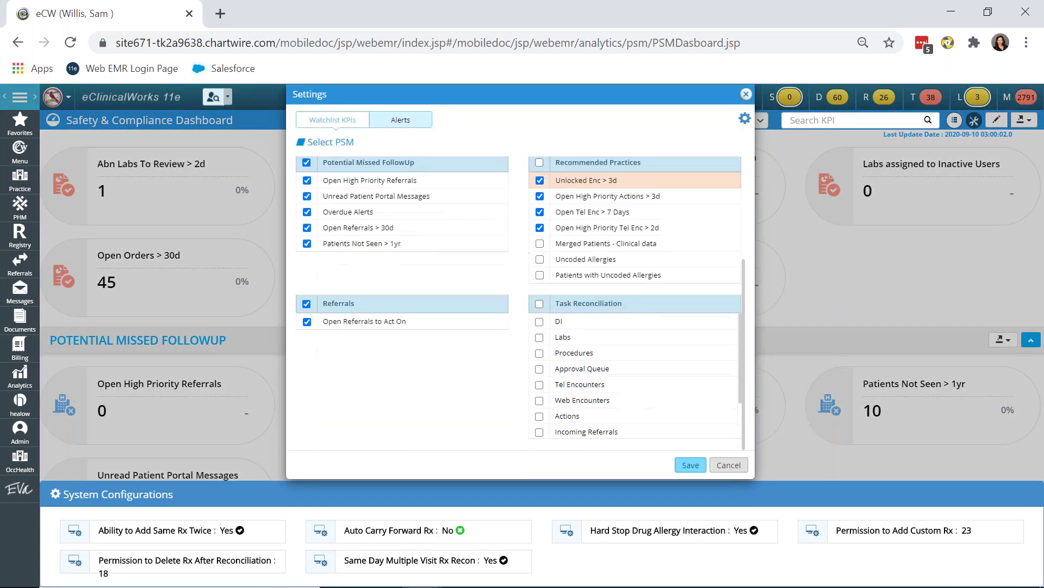
scroll(645, 310, up, 3)
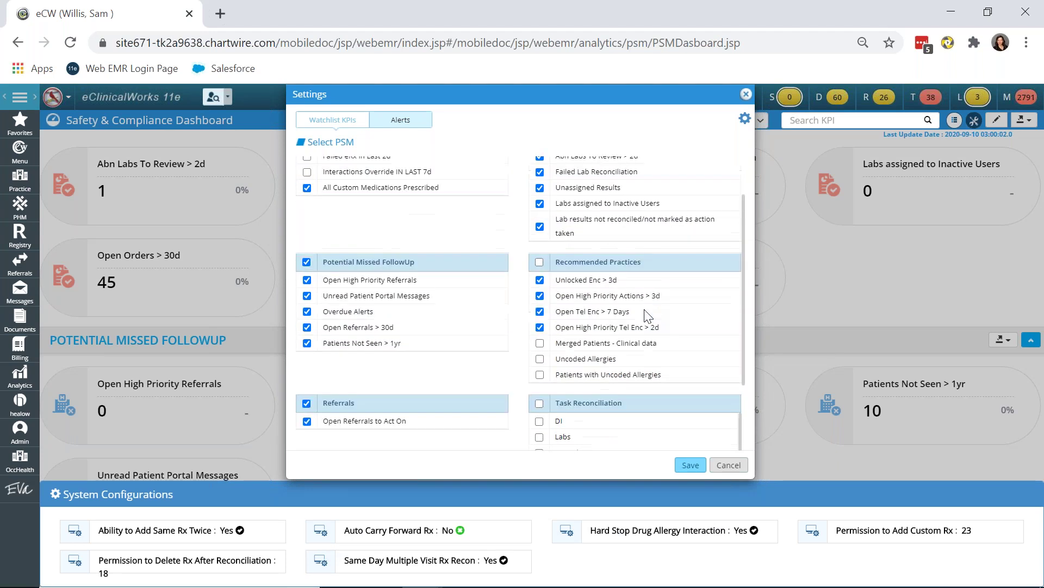
scroll(647, 315, up, 2)
scroll(645, 313, down, 3)
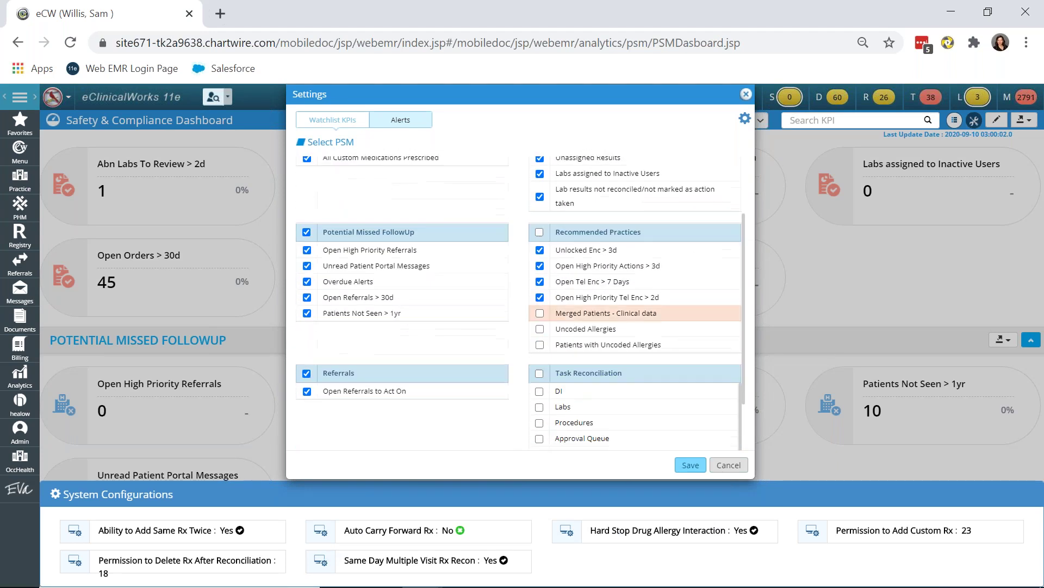
scroll(650, 321, down, 2)
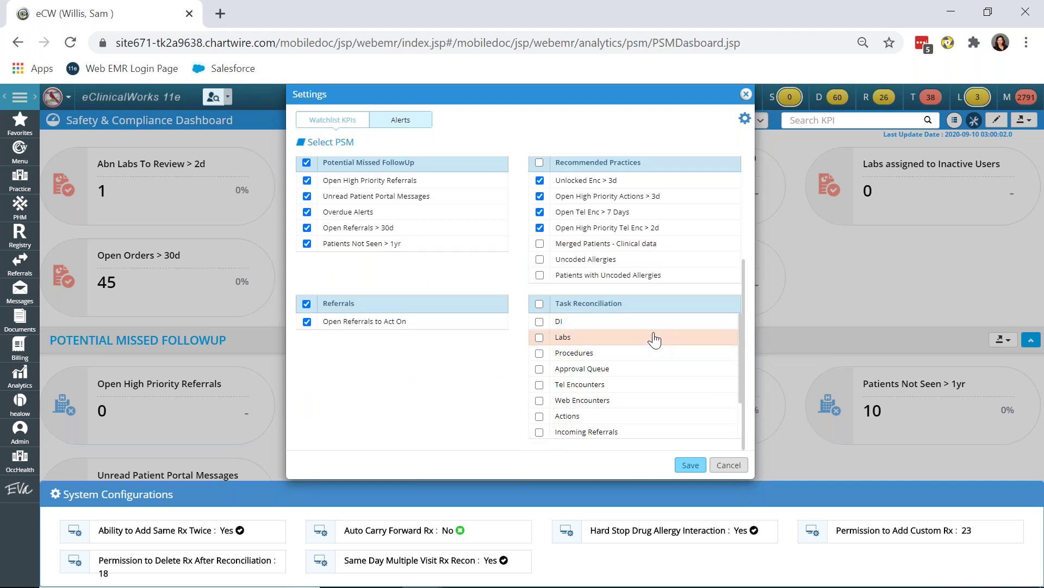
scroll(656, 368, down, 2)
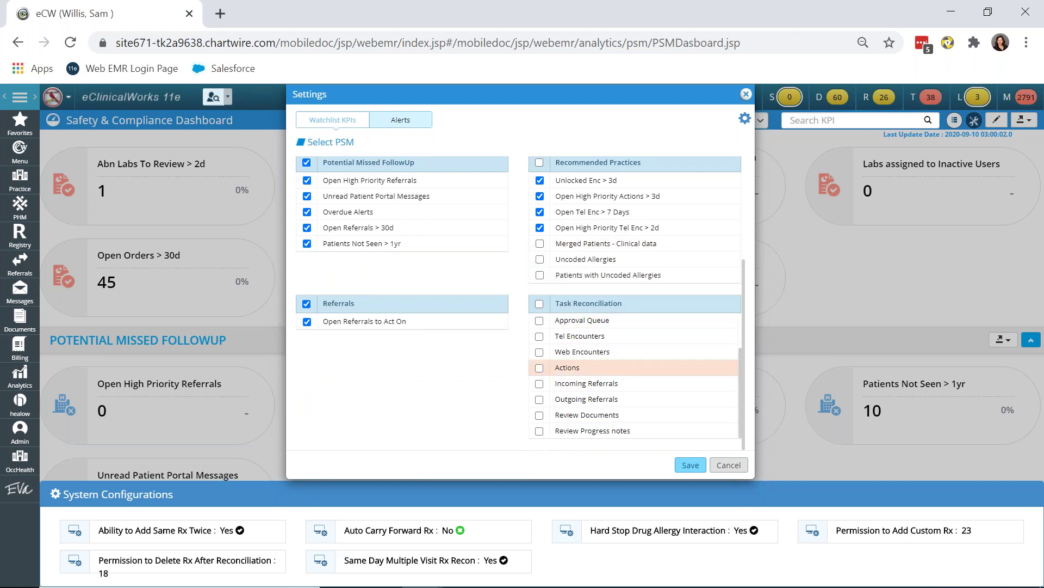
scroll(598, 348, up, 3)
click(539, 304)
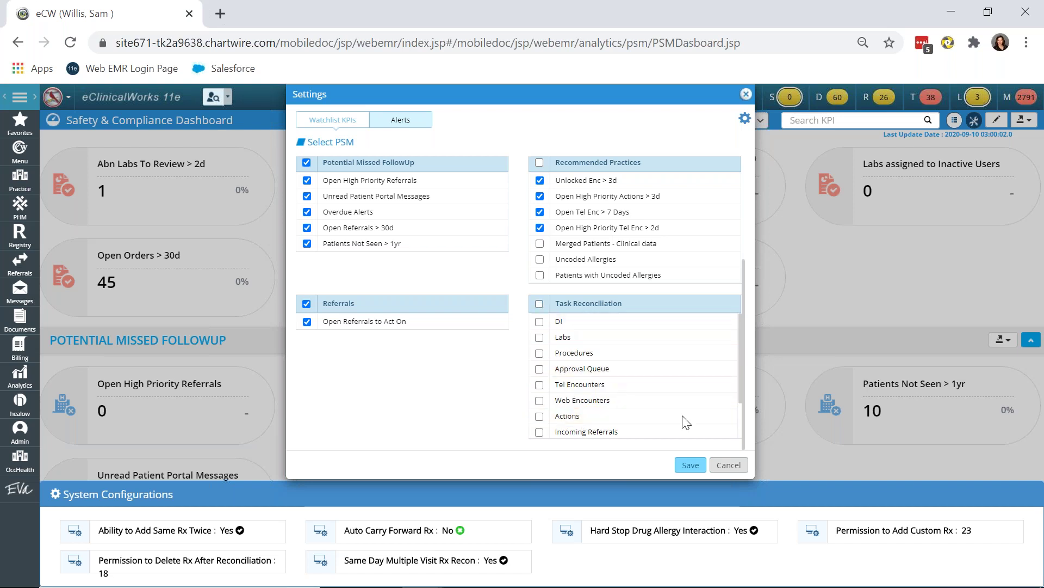
click(690, 465)
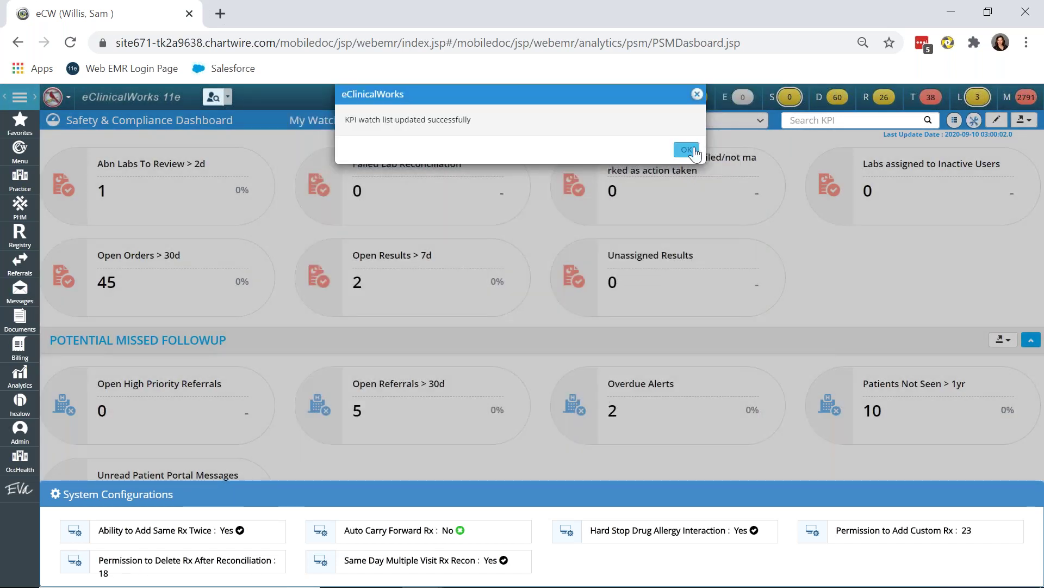
click(683, 146)
scroll(490, 468, down, 2)
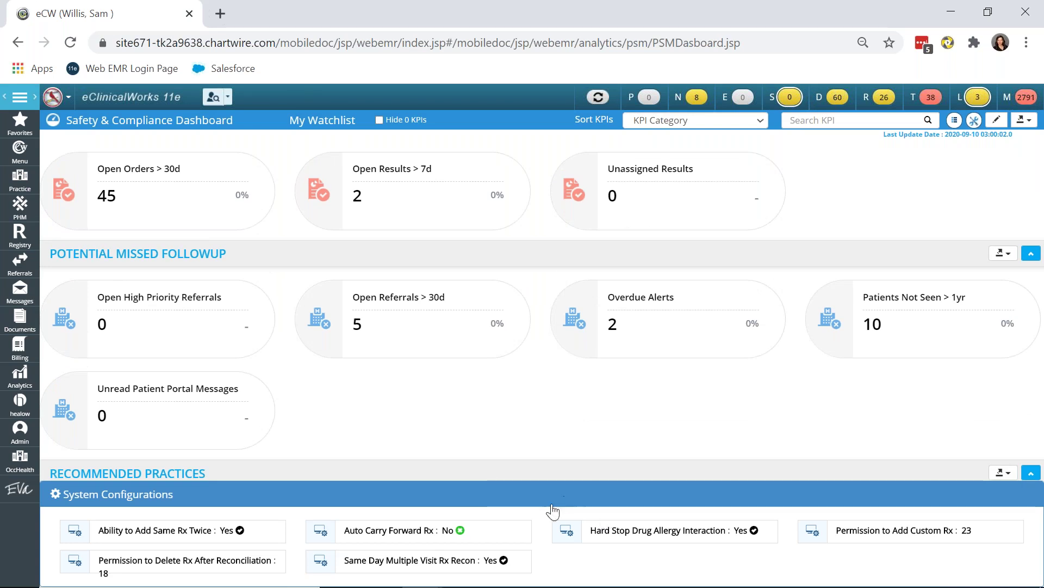
Read the description of each System Configurations Rx setting, then collapse the section.
mouse_move(308, 538)
mouse_move(240, 561)
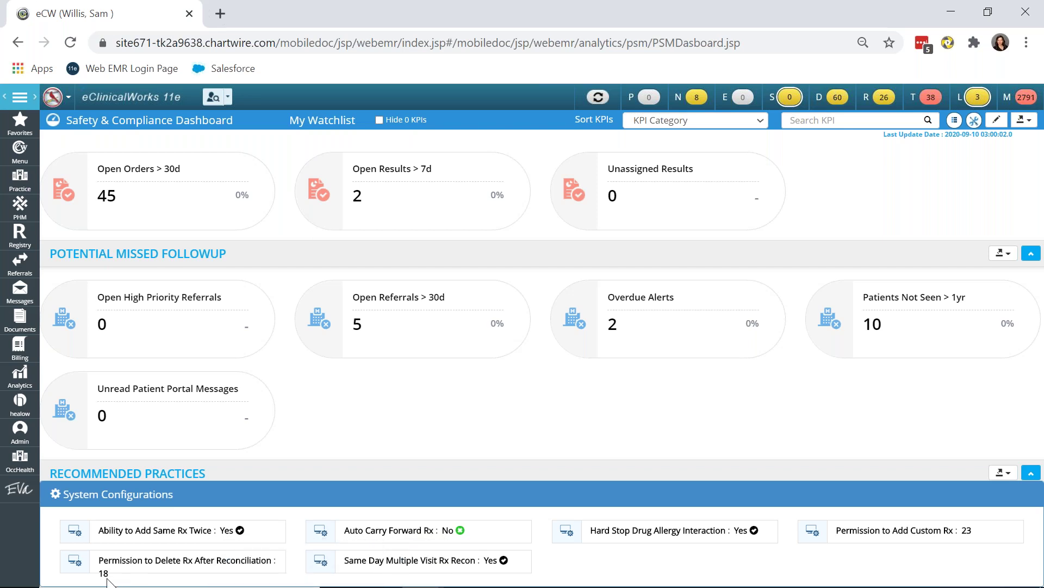
mouse_move(145, 569)
mouse_move(205, 535)
mouse_move(657, 541)
click(308, 500)
scroll(452, 360, up, 3)
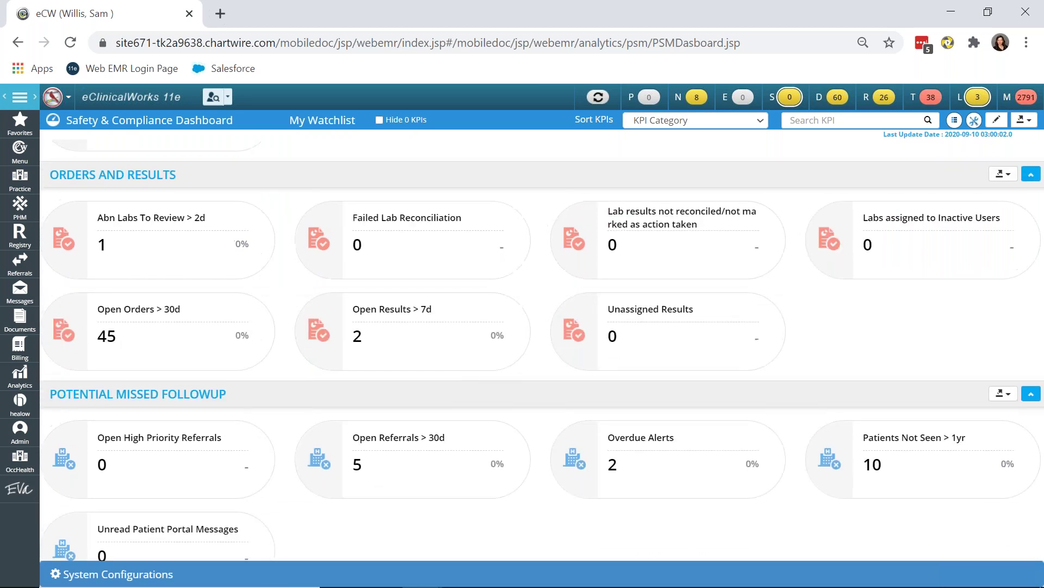
scroll(541, 350, up, 3)
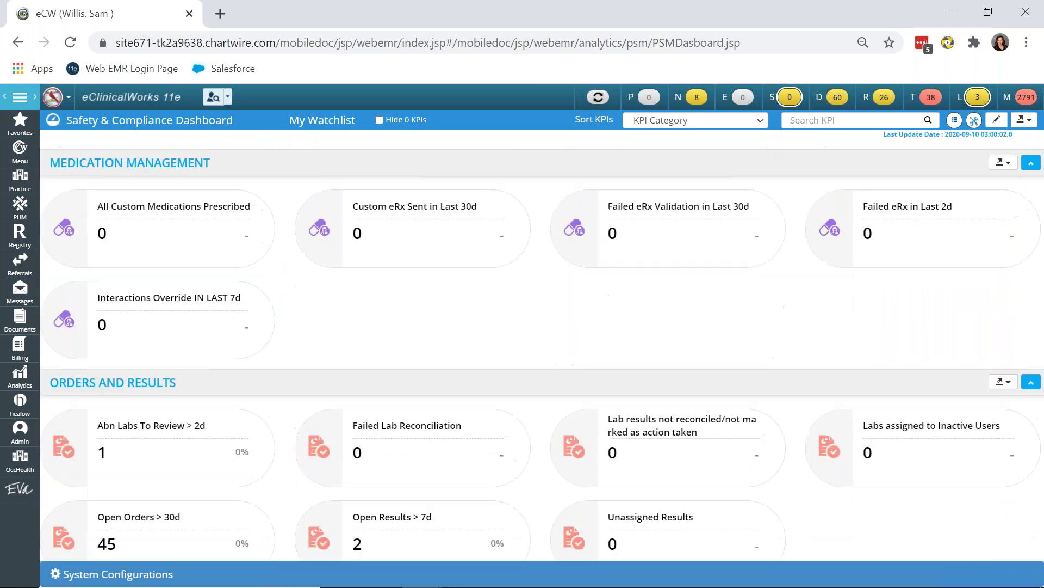
scroll(478, 289, down, 4)
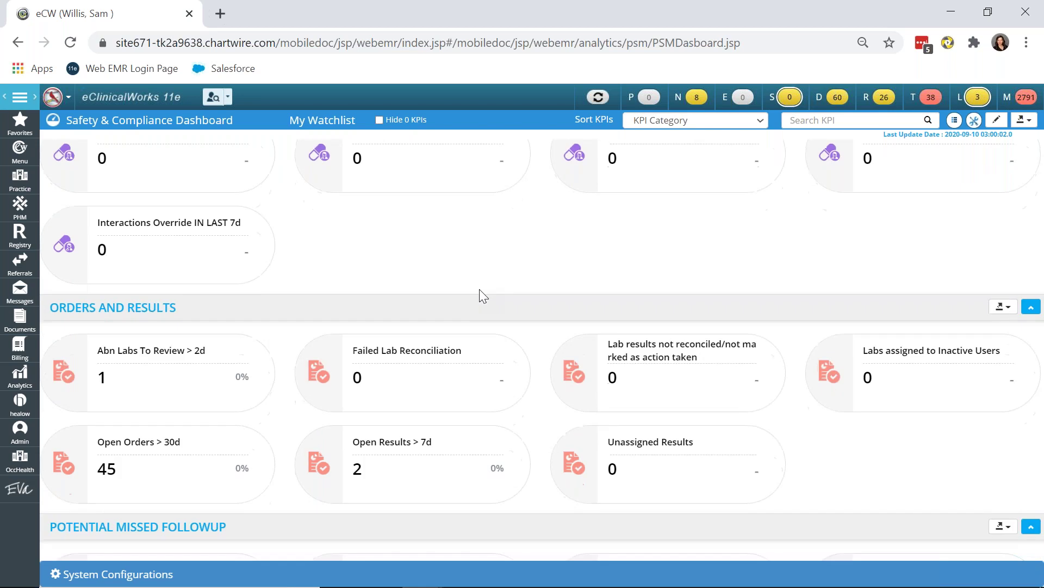
scroll(542, 349, down, 2)
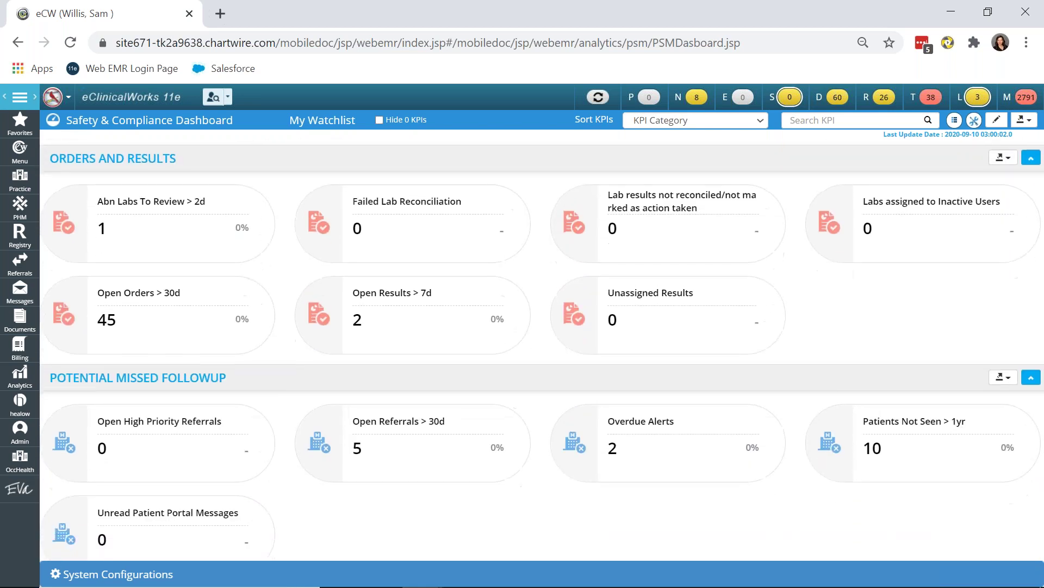
scroll(450, 298, up, 4)
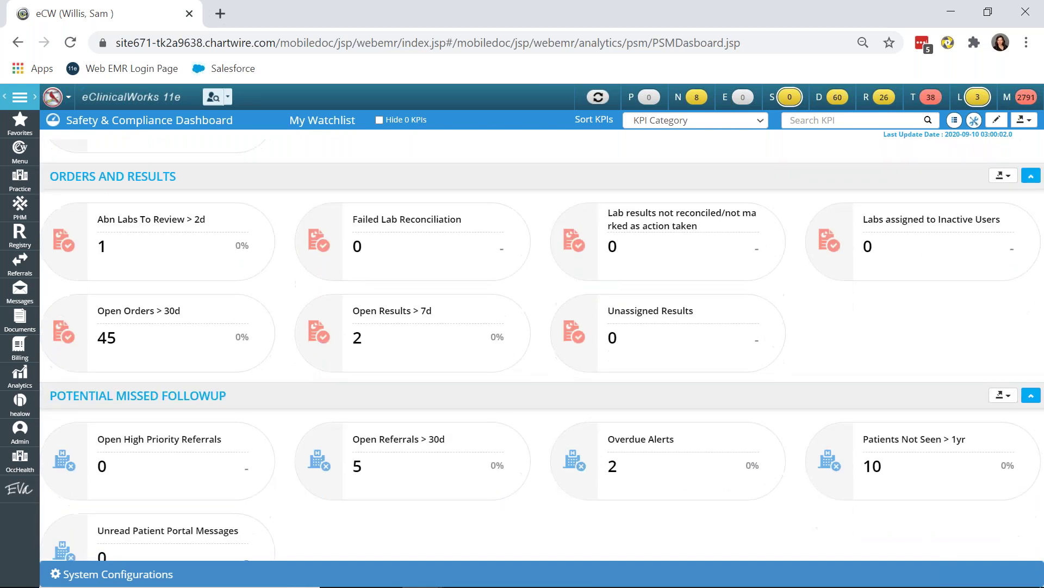
scroll(482, 257, down, 3)
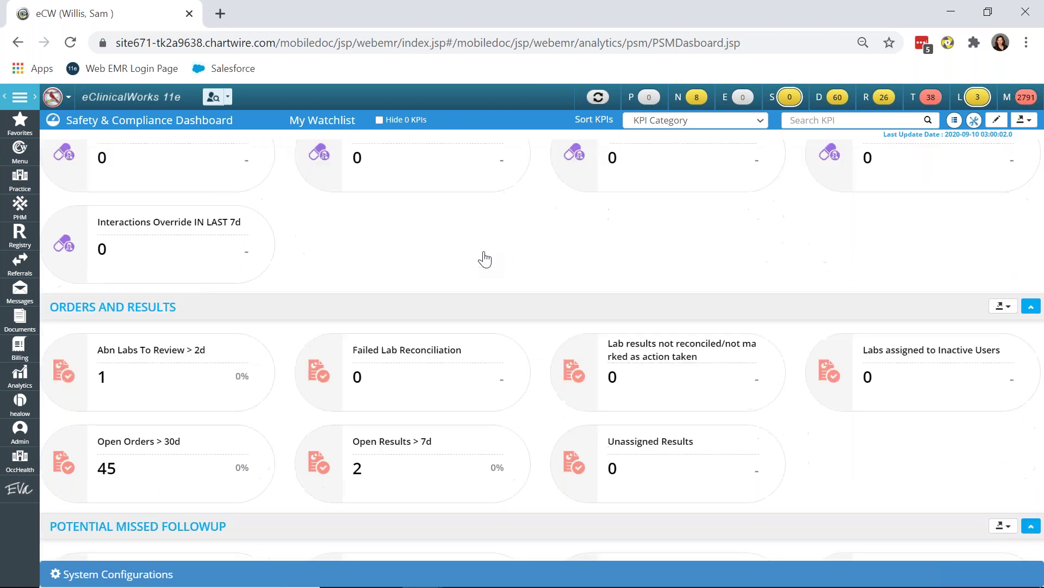
scroll(542, 349, down, 2)
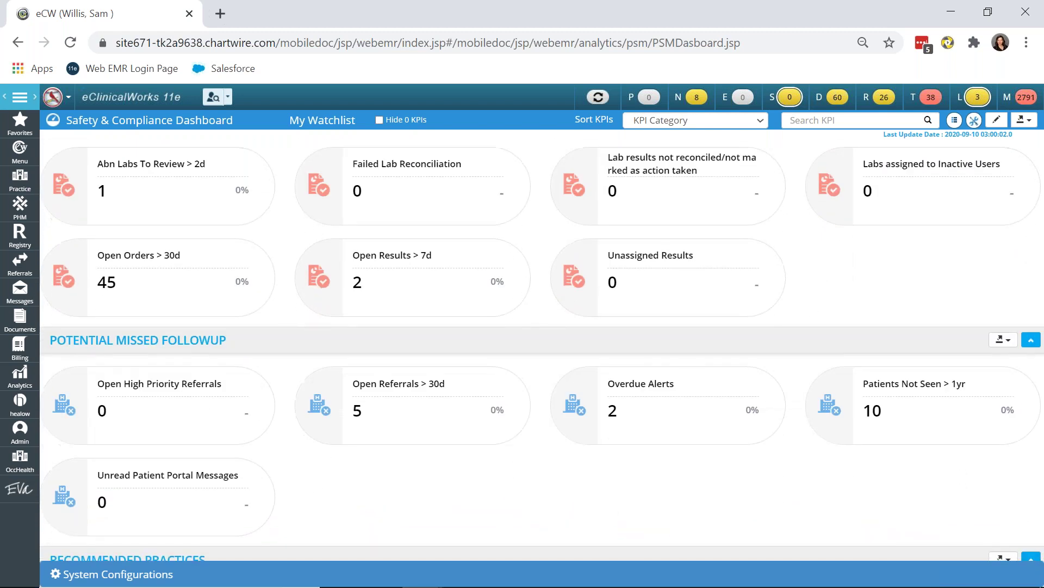
scroll(482, 261, down, 1)
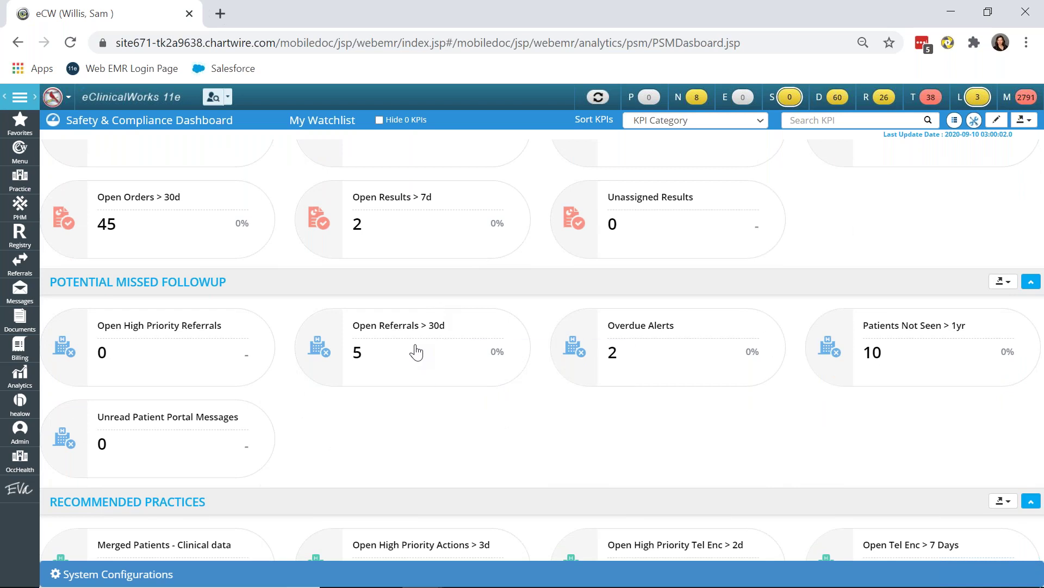
scroll(858, 361, down, 1)
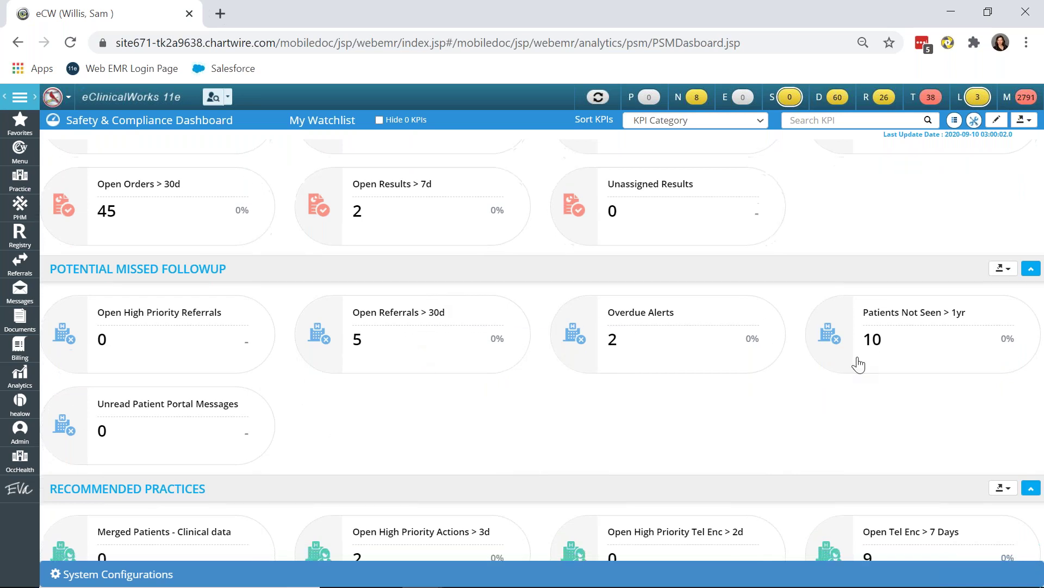
click(886, 348)
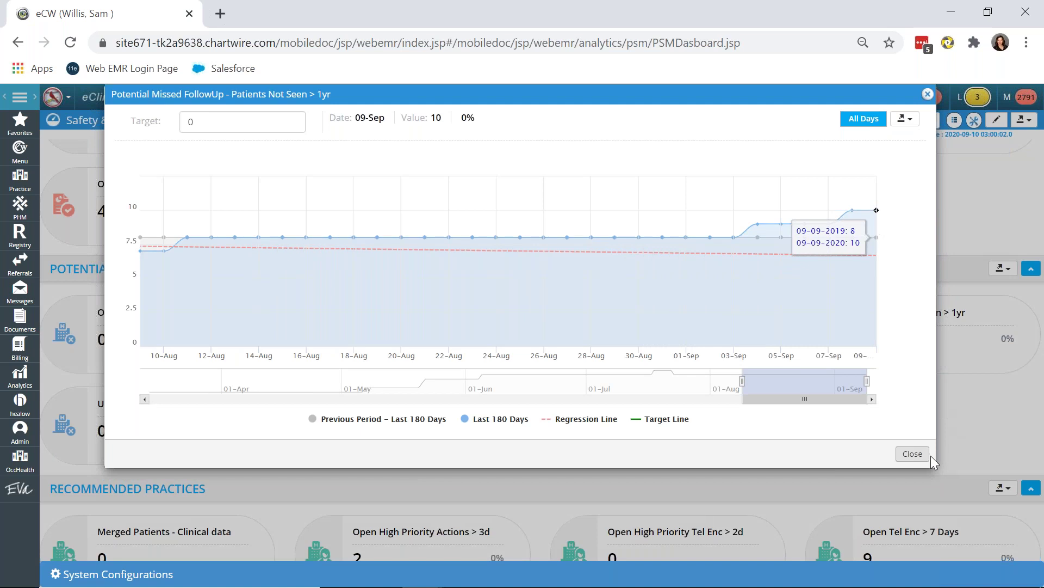
click(914, 456)
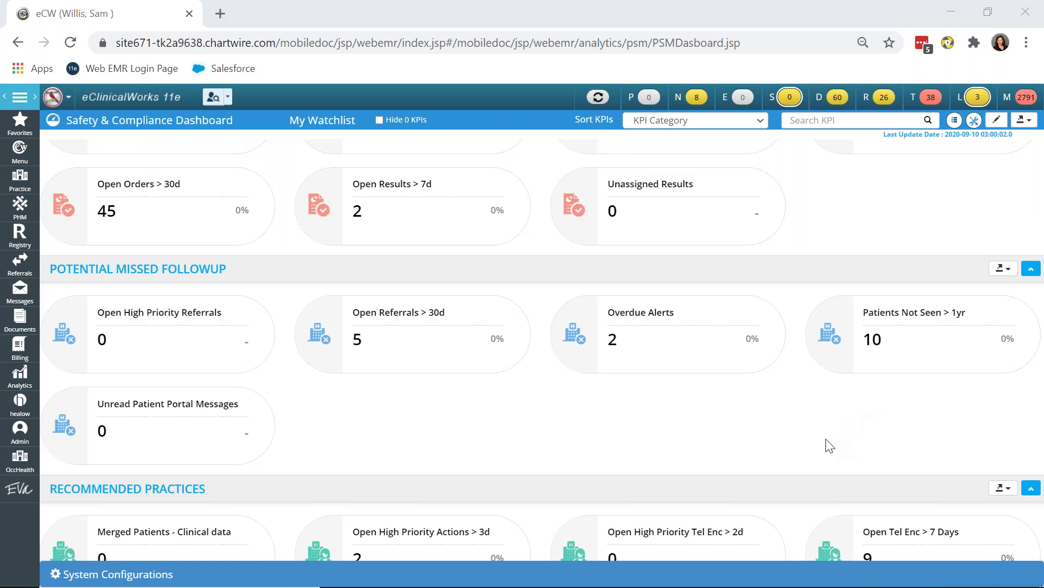
Sort the dashboard KPIs by % Change instead of KPI Category.
scroll(659, 212, up, 6)
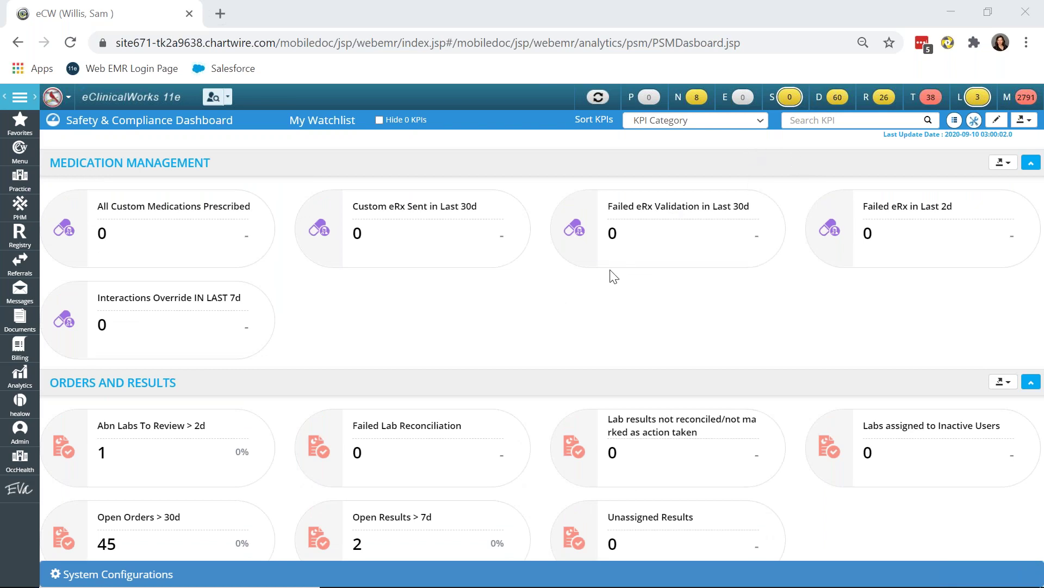
click(751, 121)
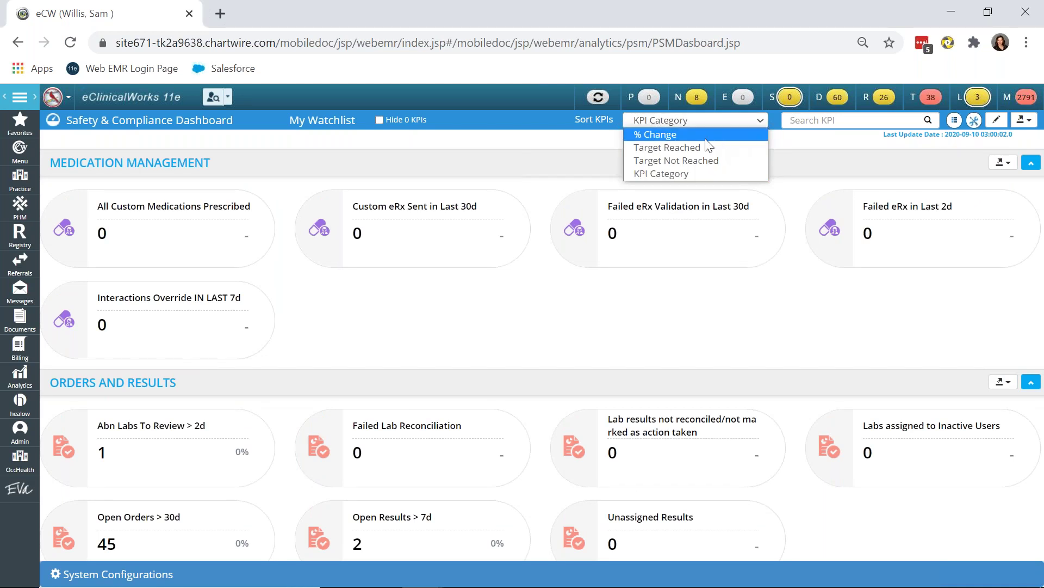
click(705, 140)
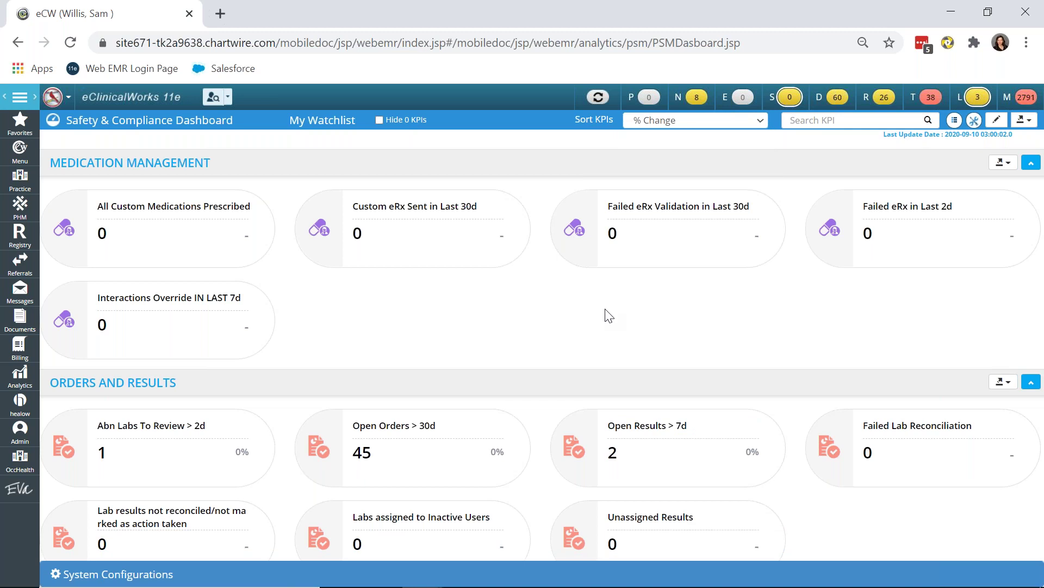
click(974, 124)
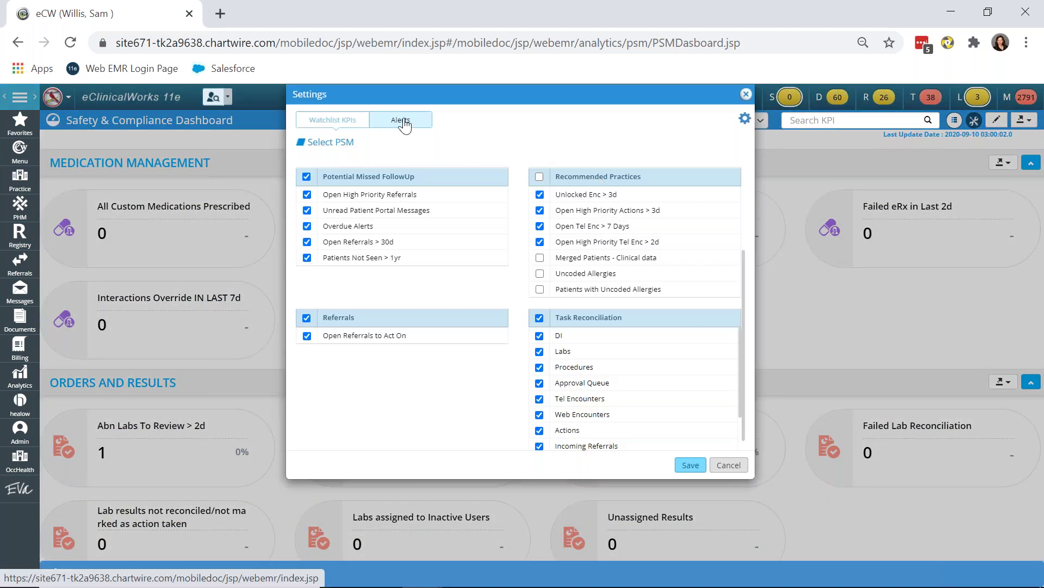
Check the existing KPI alerts and the Business Portal KPI list, then return to the dashboard.
click(404, 123)
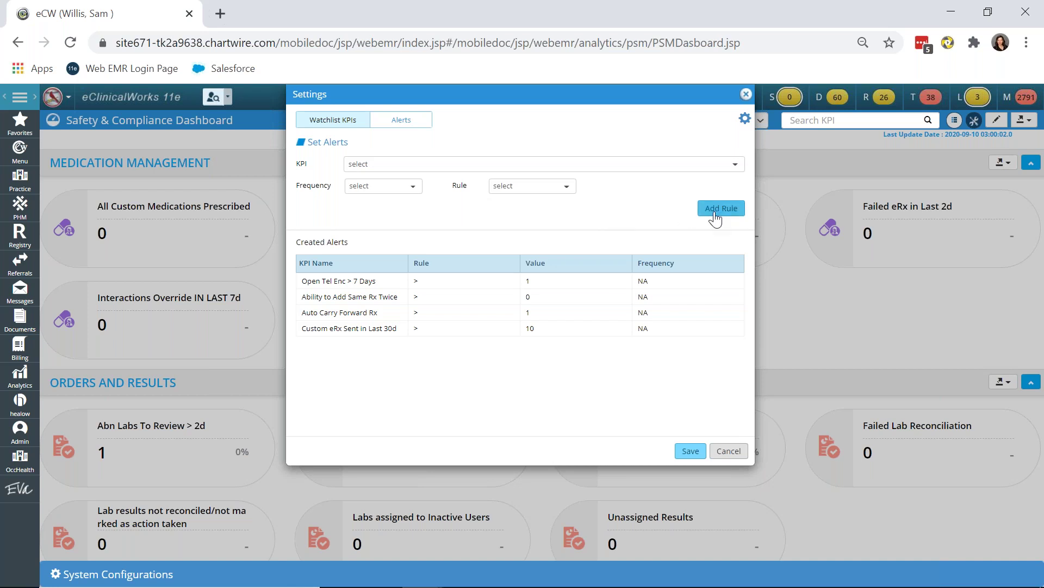
click(745, 118)
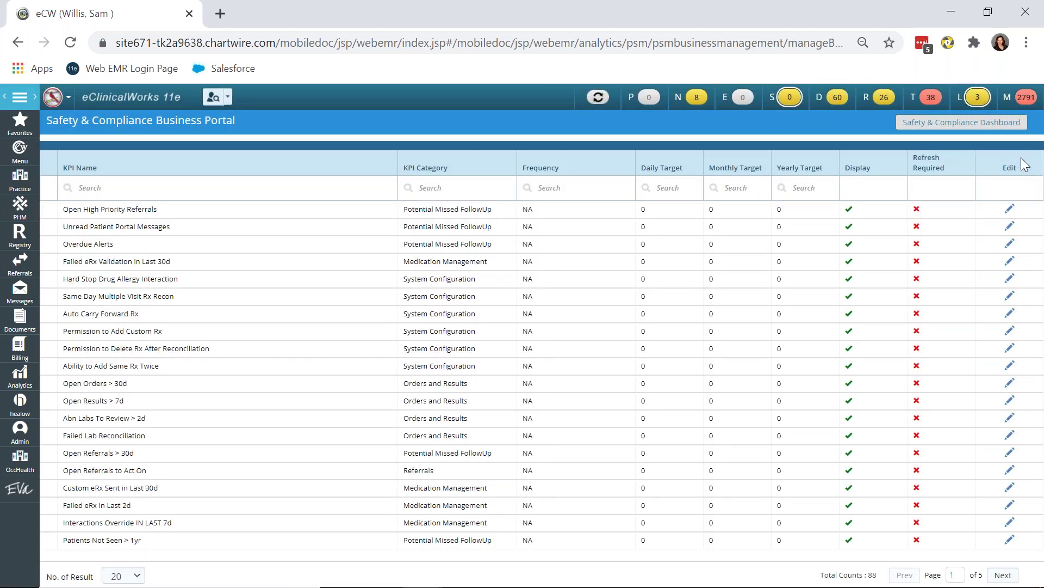
click(977, 129)
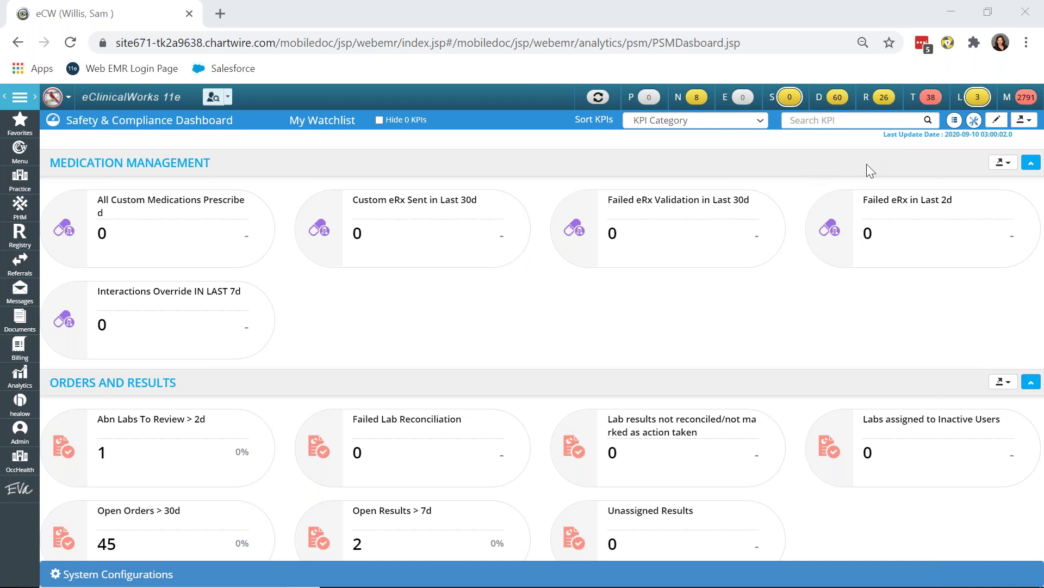
Break down Open Orders > 30d for 09-Sep by facility, then close both charts.
scroll(653, 303, down, 3)
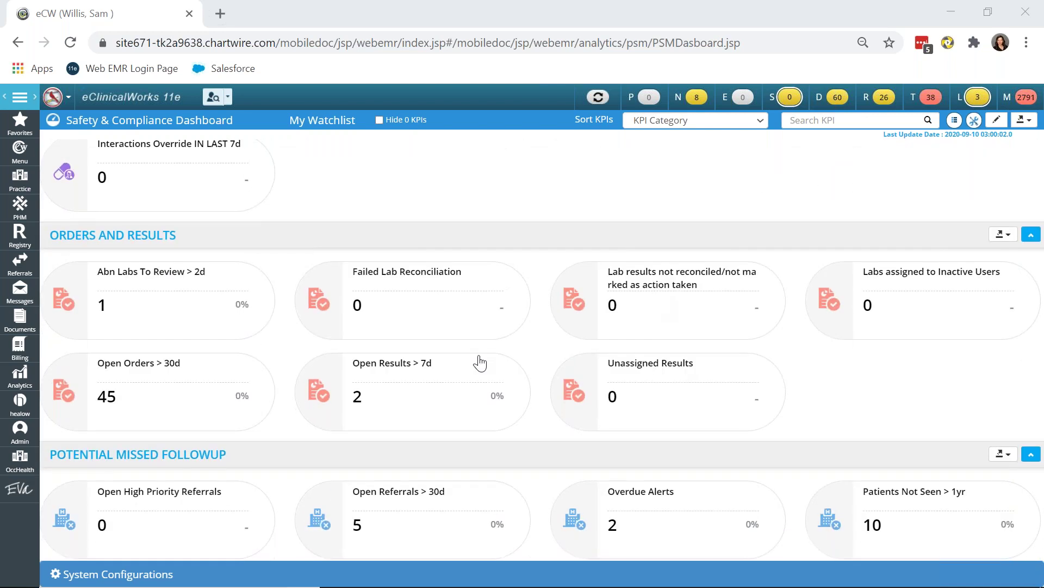
scroll(480, 363, down, 1)
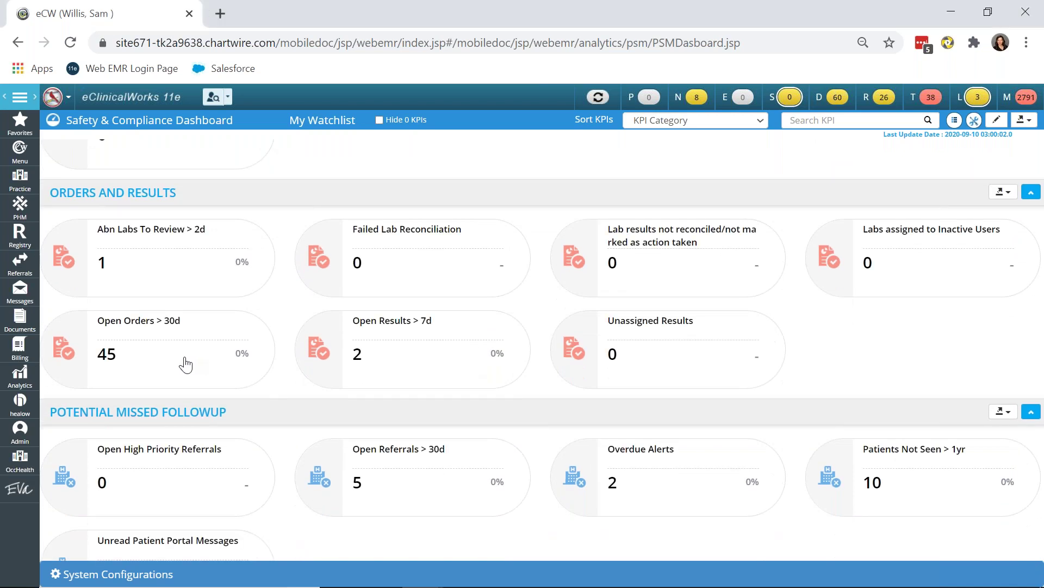
click(185, 362)
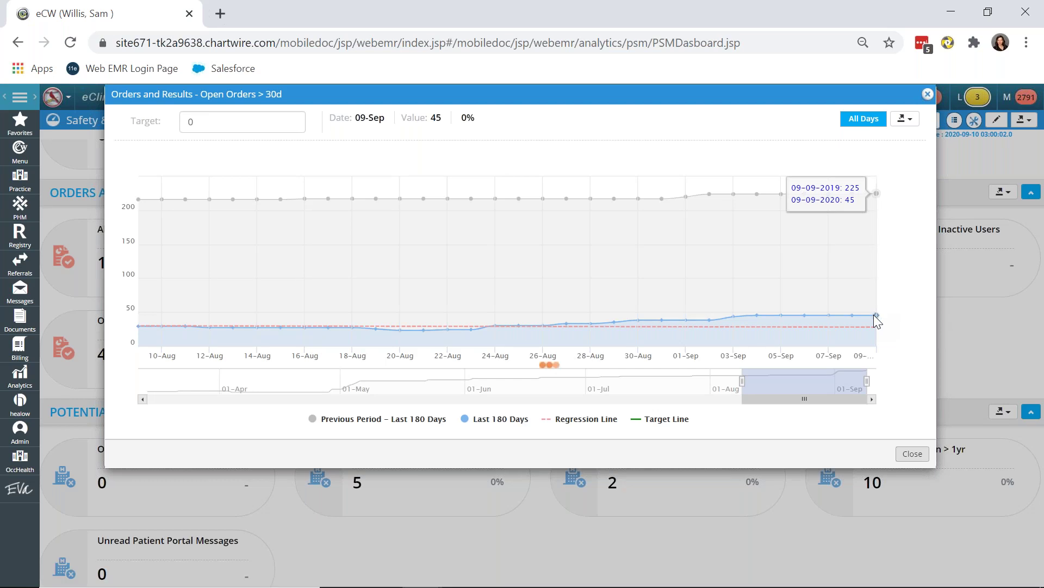
click(875, 317)
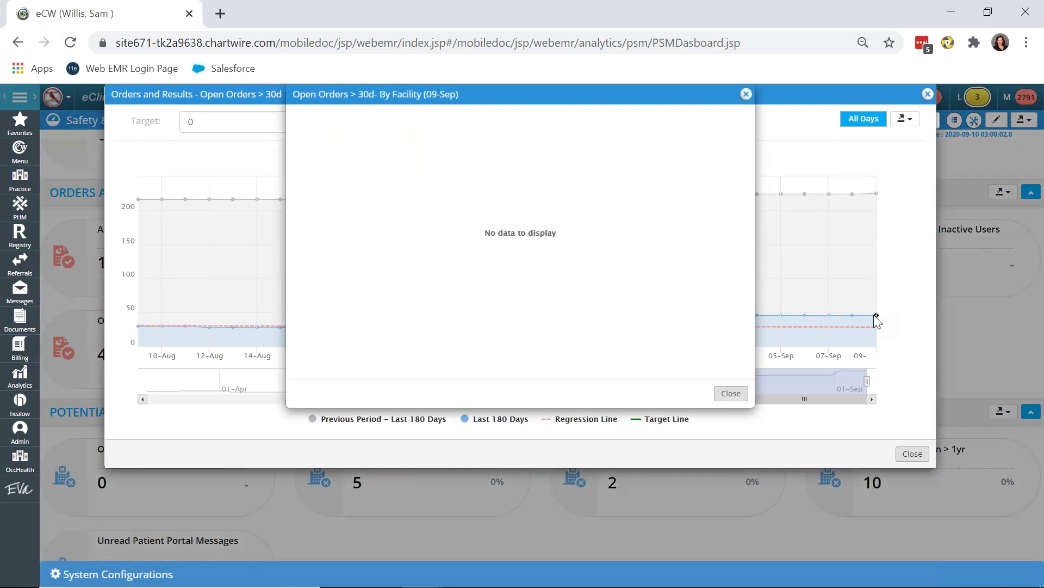
click(731, 394)
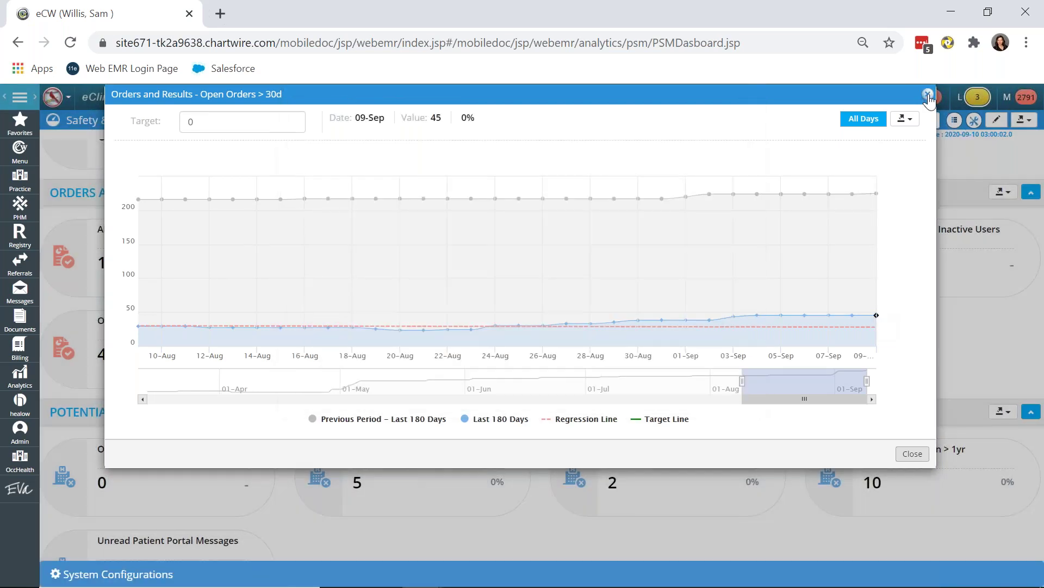
click(928, 96)
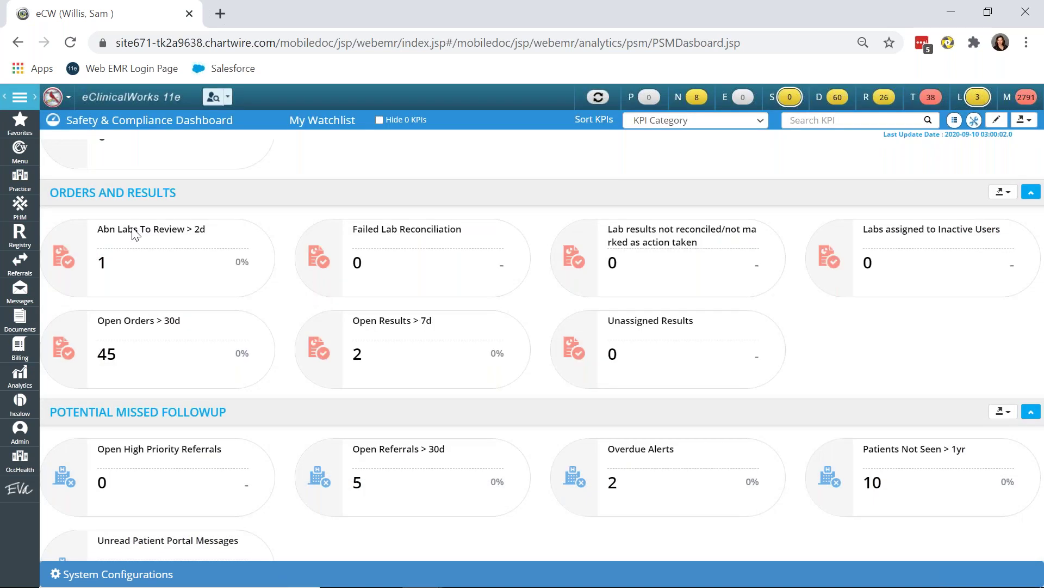
View the Patients Not Seen > 1yr trend chart (10 on 09-Sep vs 8 last year) and close it.
scroll(405, 407, down, 1)
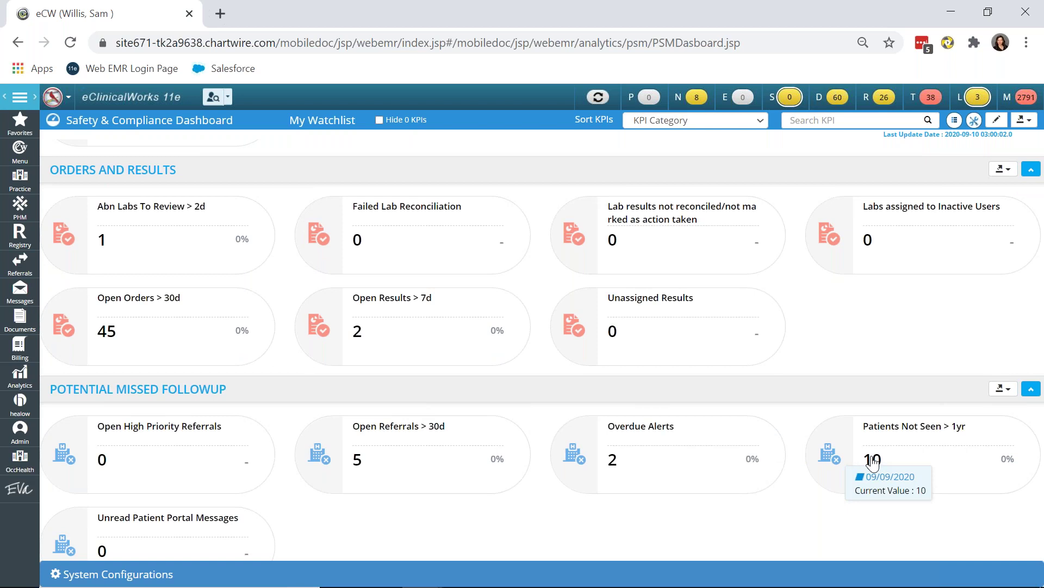
click(831, 464)
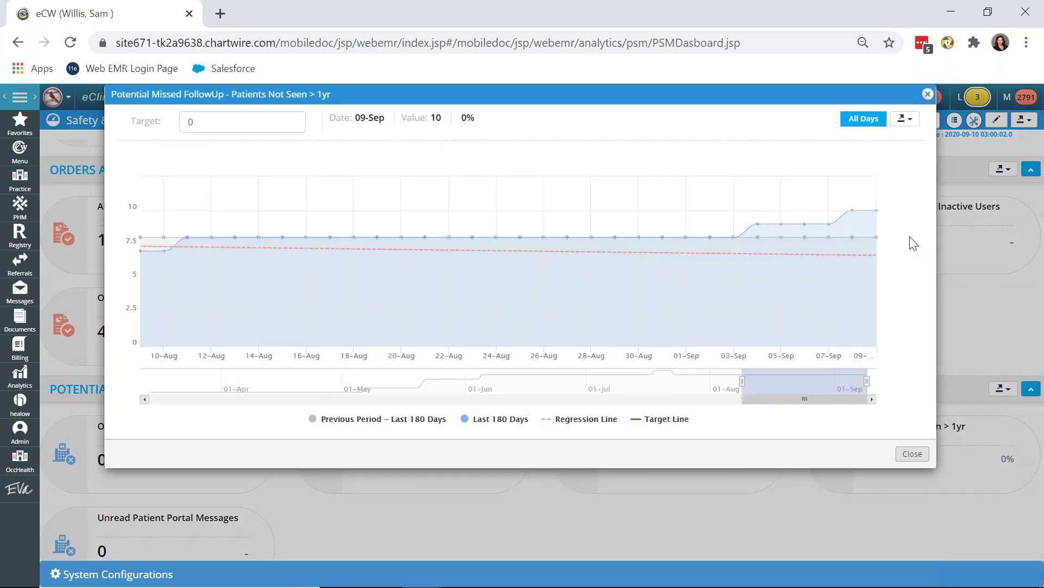
mouse_move(865, 217)
key(Escape)
Drill Unlocked Enc > 3d for 09-Sep by facility, then Missouri Medical Consultants by provider.
scroll(542, 348, down, 7)
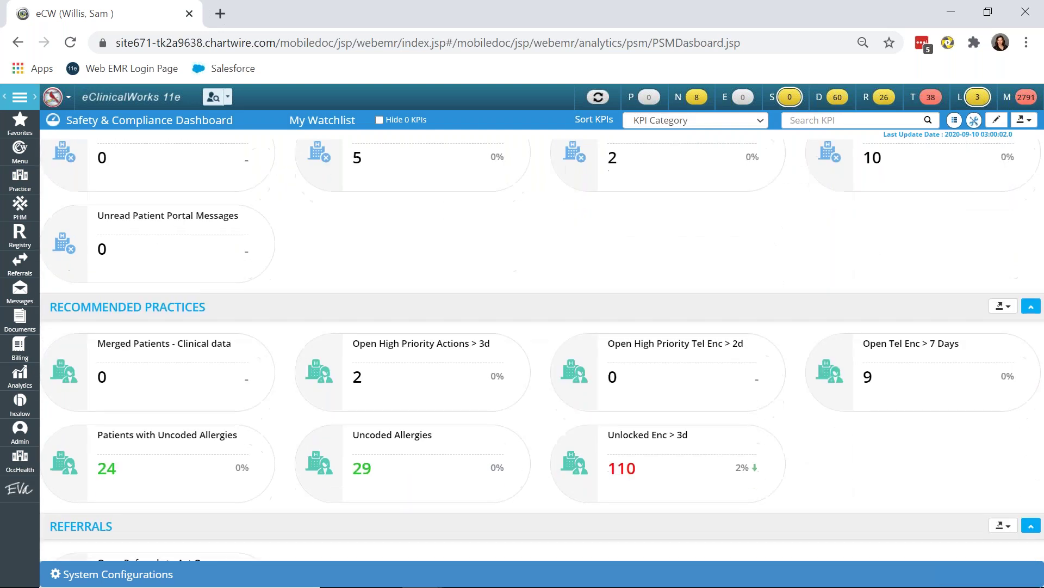
scroll(642, 376, down, 1)
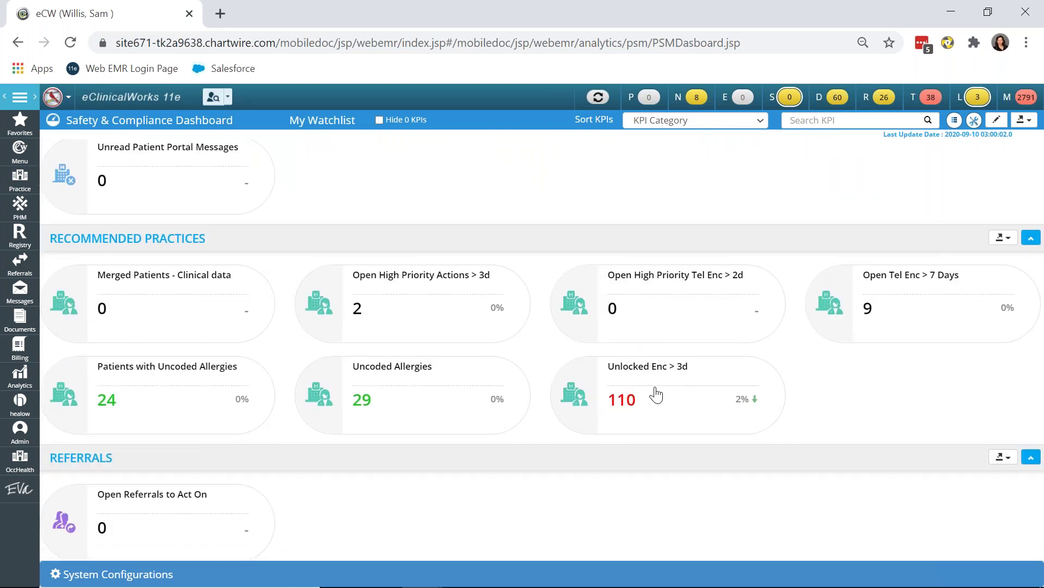
click(656, 394)
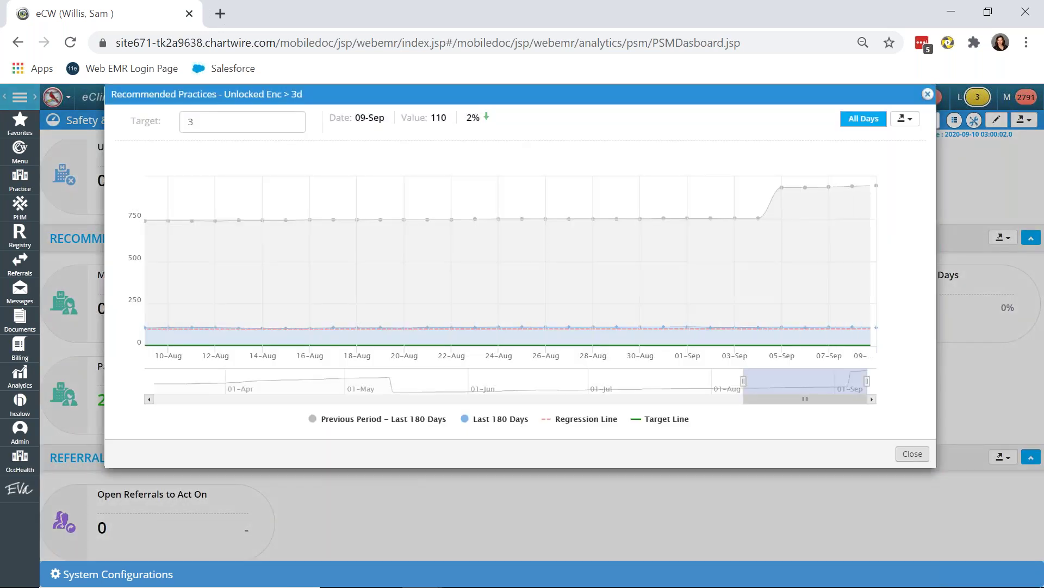
mouse_move(777, 317)
mouse_move(878, 327)
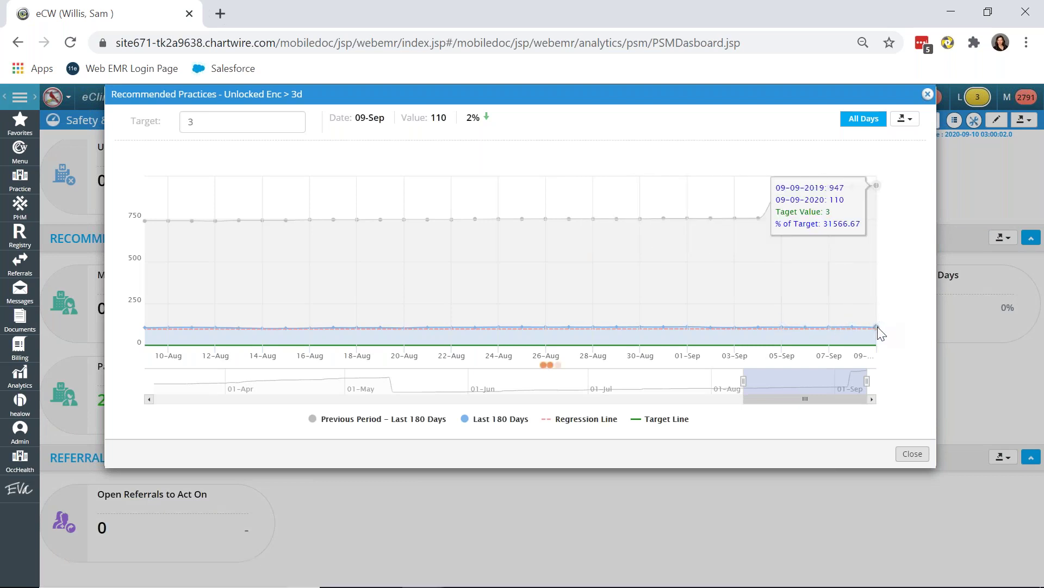
click(876, 329)
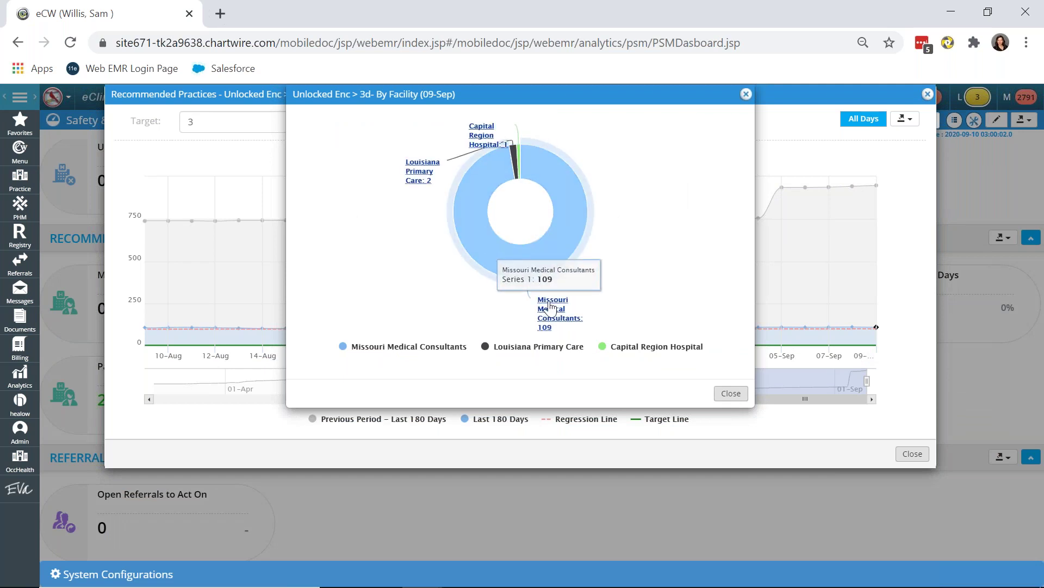
click(550, 307)
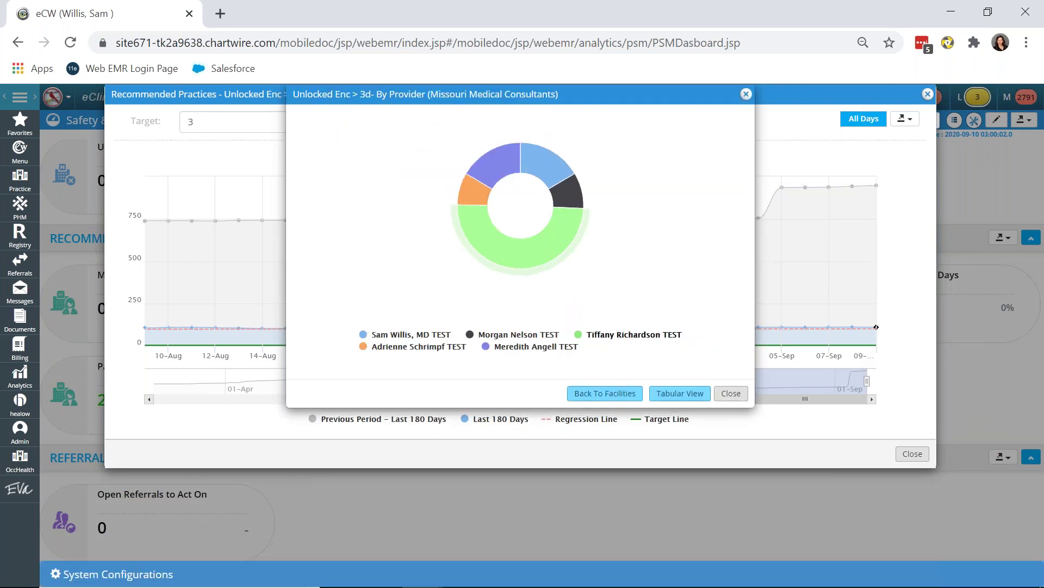
Close the provider breakdown and Unlocked Enc > 3d charts and scroll back up the dashboard.
click(746, 95)
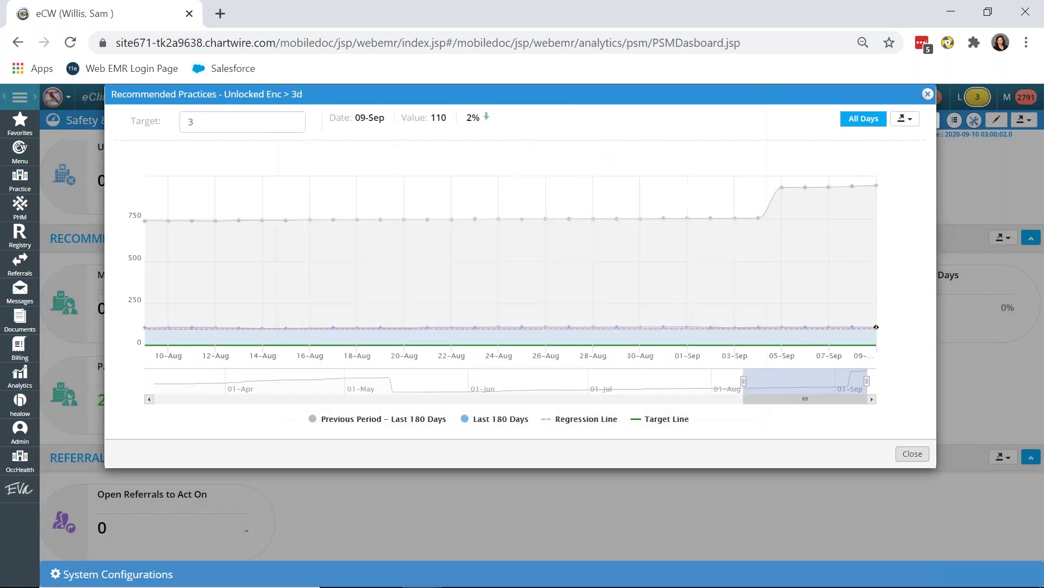
click(927, 95)
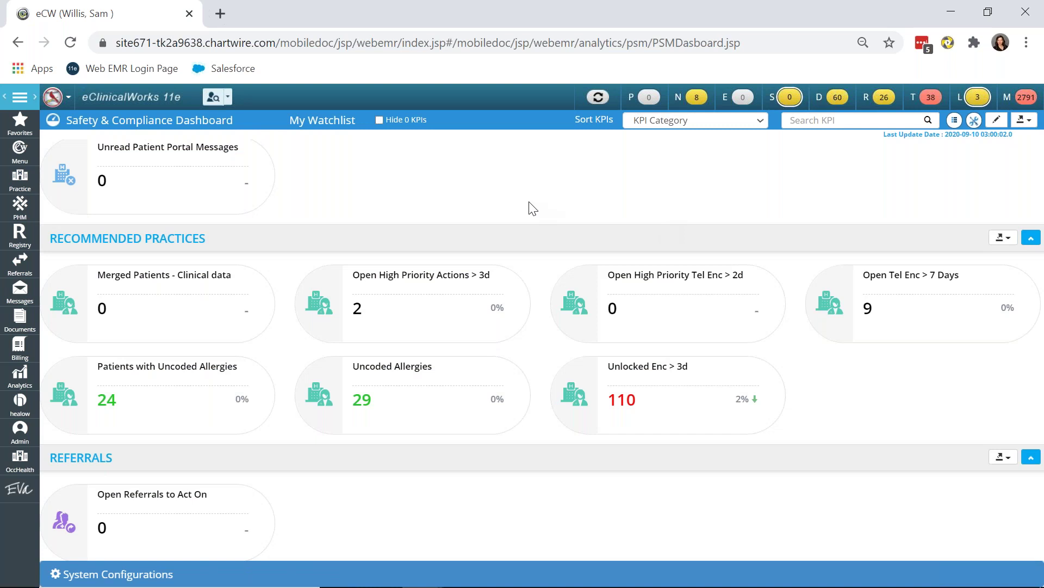
scroll(533, 208, up, 1)
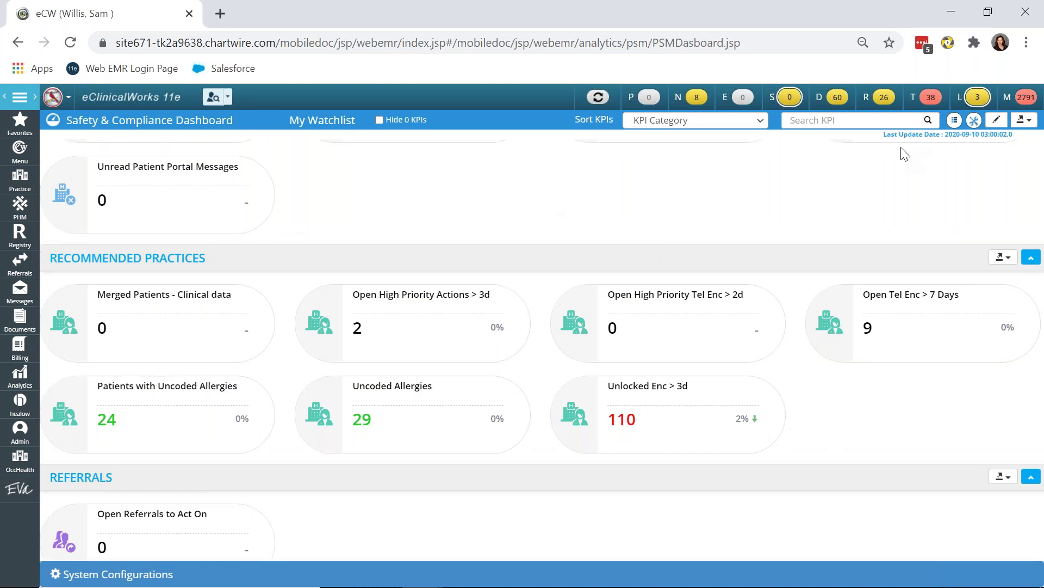
scroll(916, 203, up, 10)
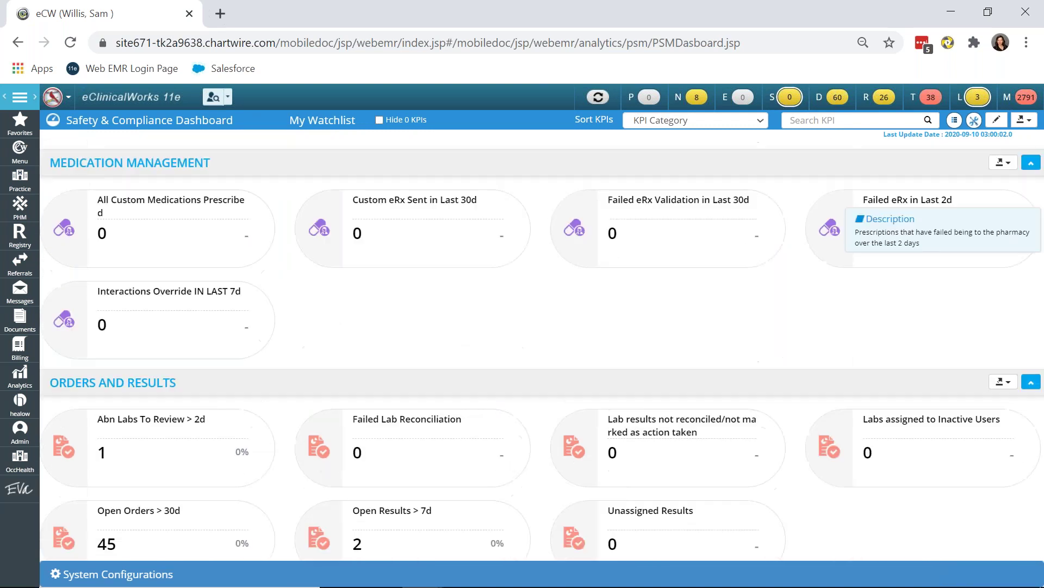
Open the Sep 08 'Open Tel Enc > 7 Days' KPI alert message and start a new action from it.
click(1025, 100)
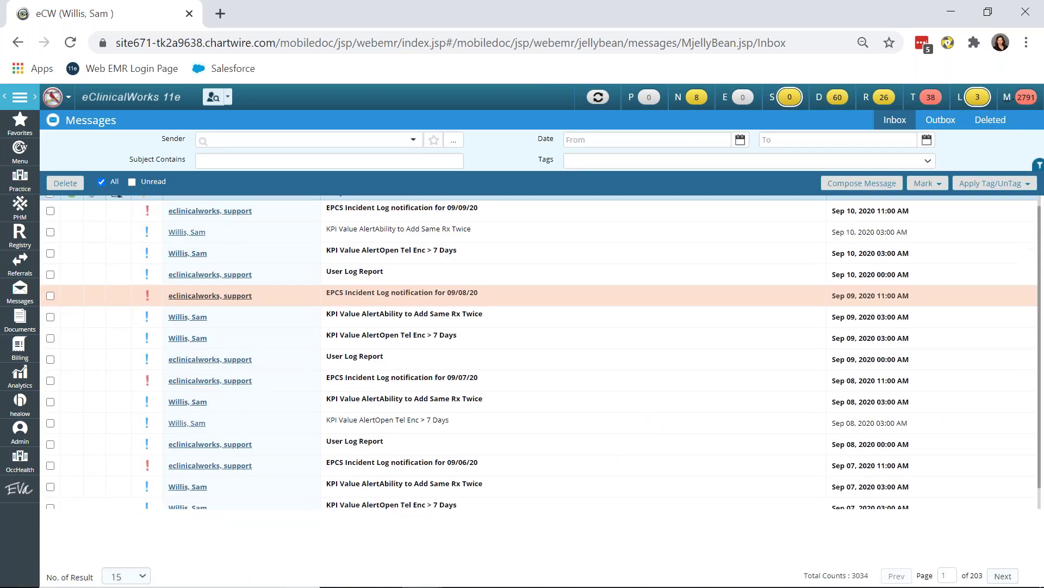
scroll(438, 377, down, 1)
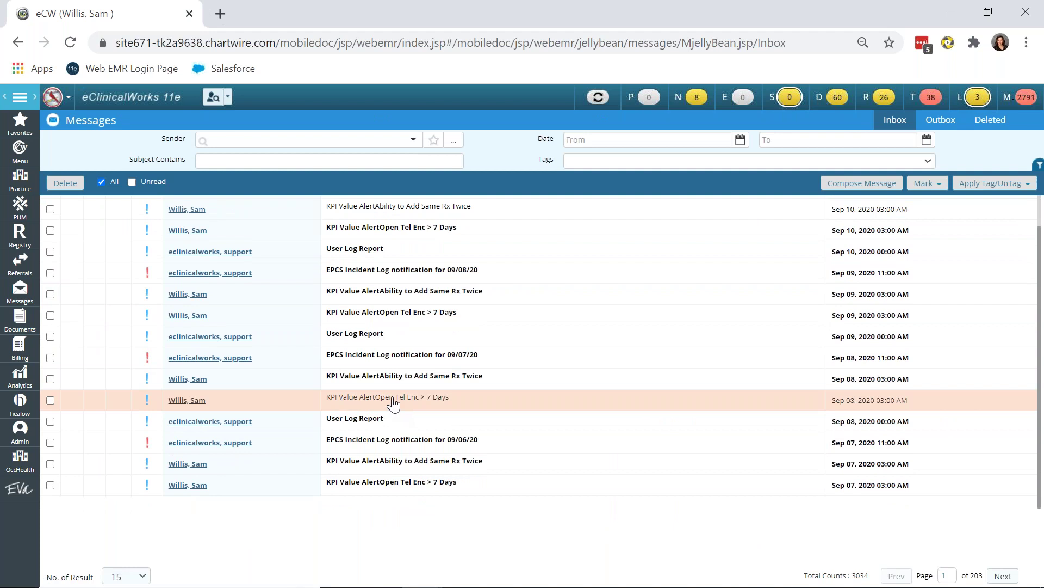
click(393, 404)
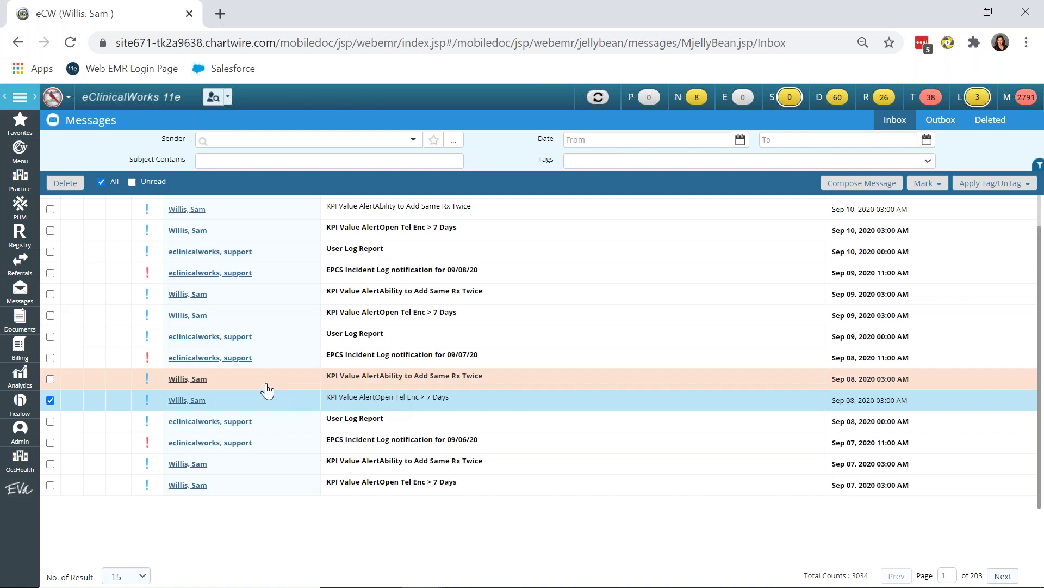
click(185, 400)
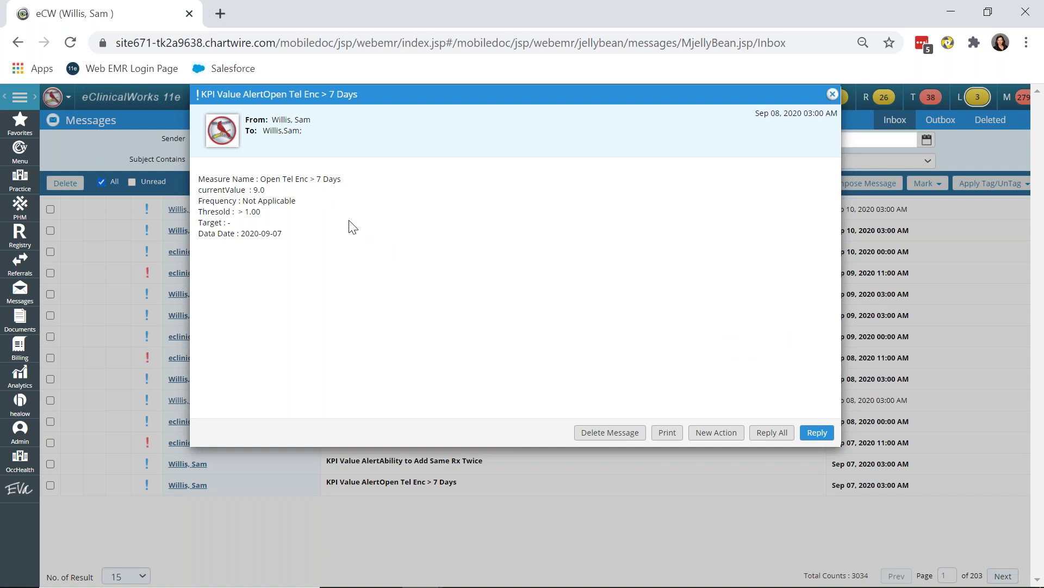
click(710, 449)
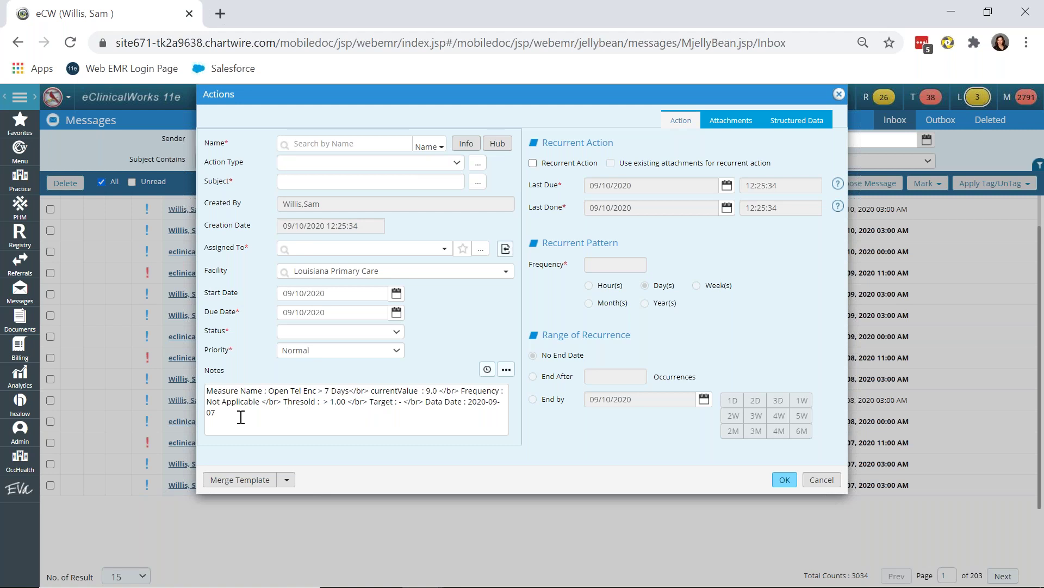
Add a blank line above the prefilled alert details in the action notes, then cancel the action.
click(207, 391)
key(Return)
key(Return)
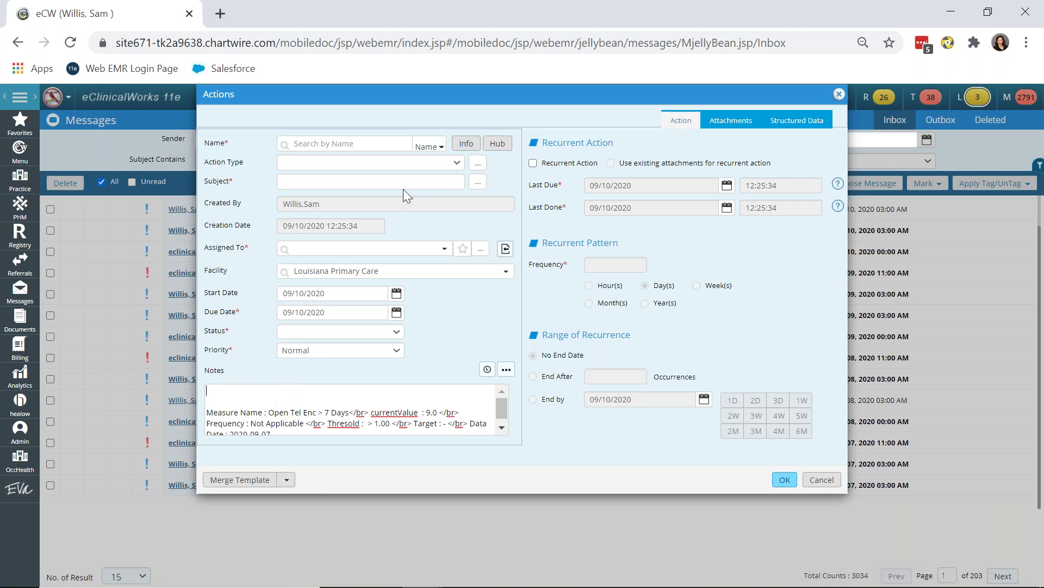
click(379, 146)
click(821, 480)
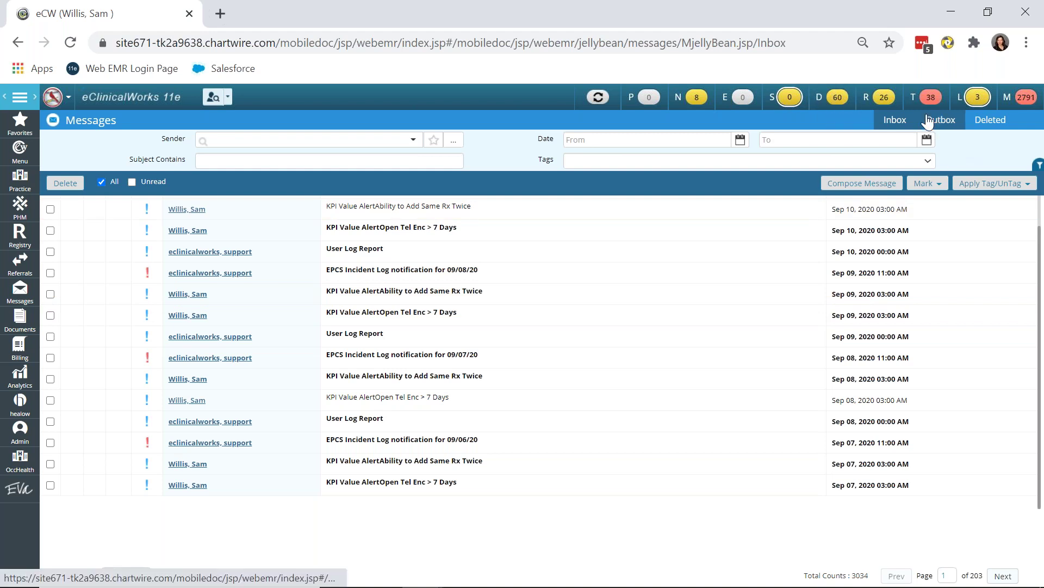
click(20, 374)
Reopen the Safety & Compliance Dashboard and expand System Configurations to show the Rx settings.
click(131, 464)
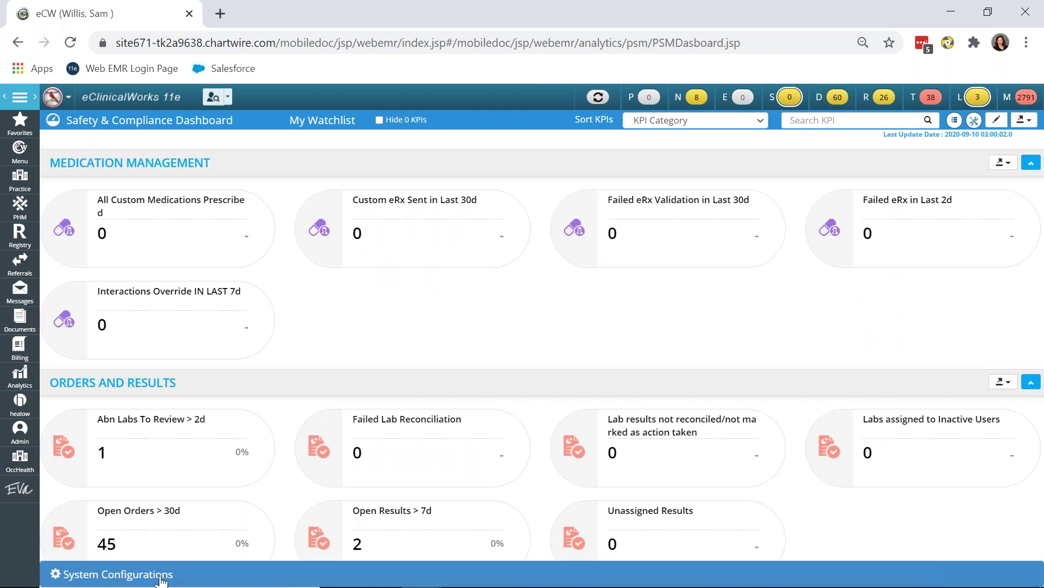
click(158, 579)
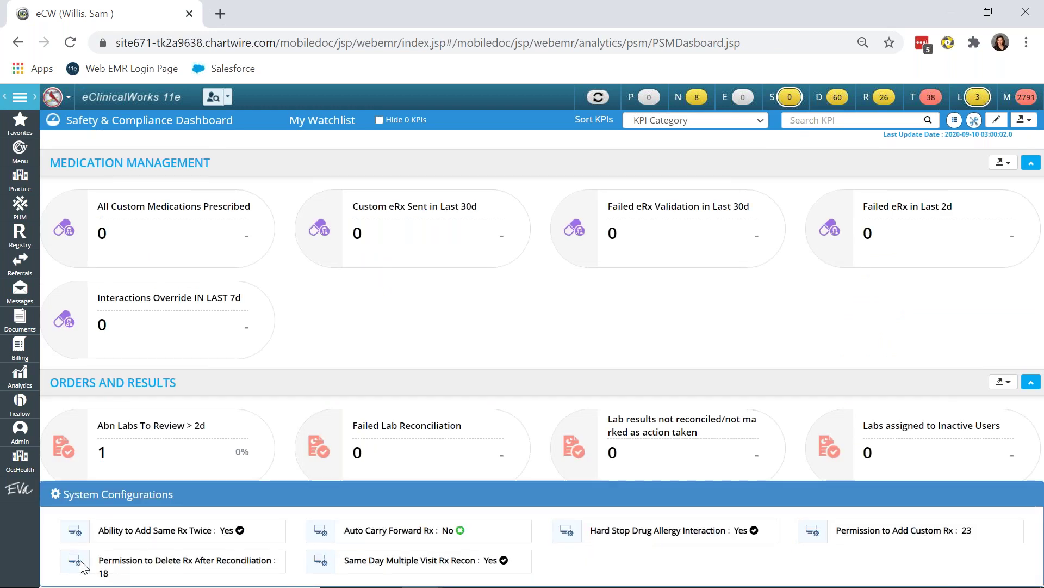
mouse_move(118, 566)
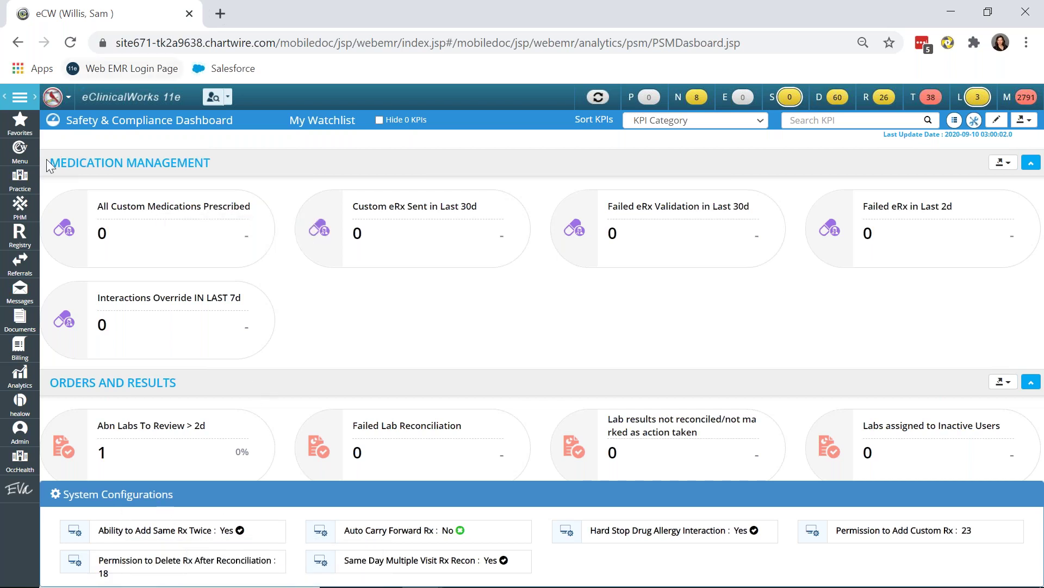
click(24, 159)
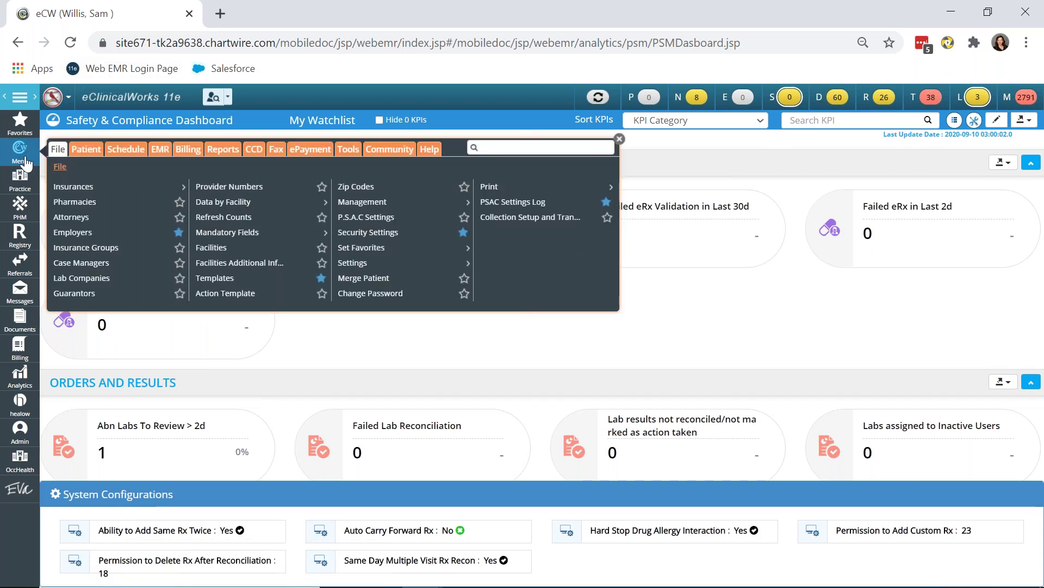
Open Security Settings by security attribute and search for 'permission to delete' permissions.
click(368, 237)
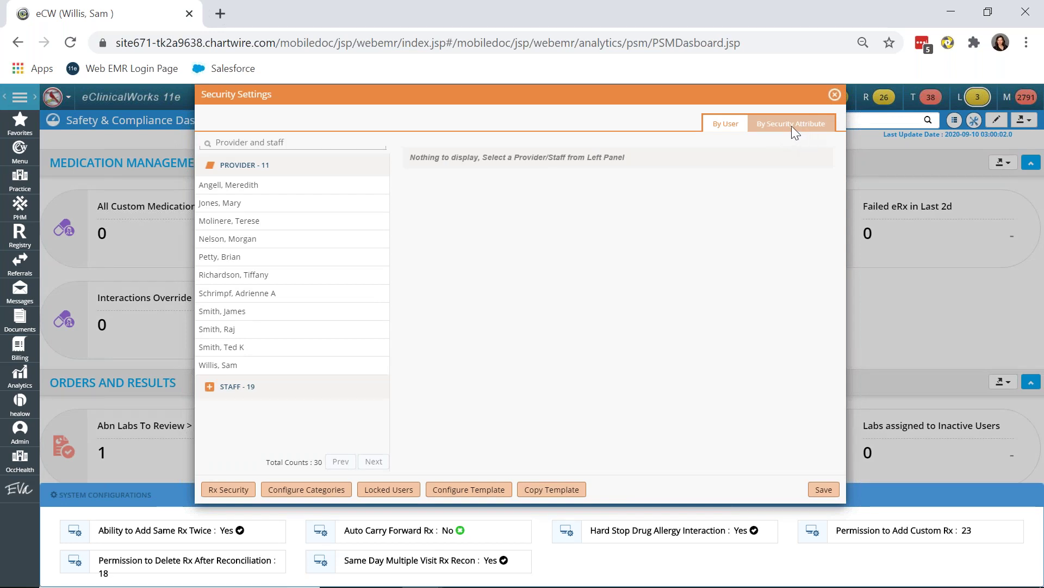
click(792, 125)
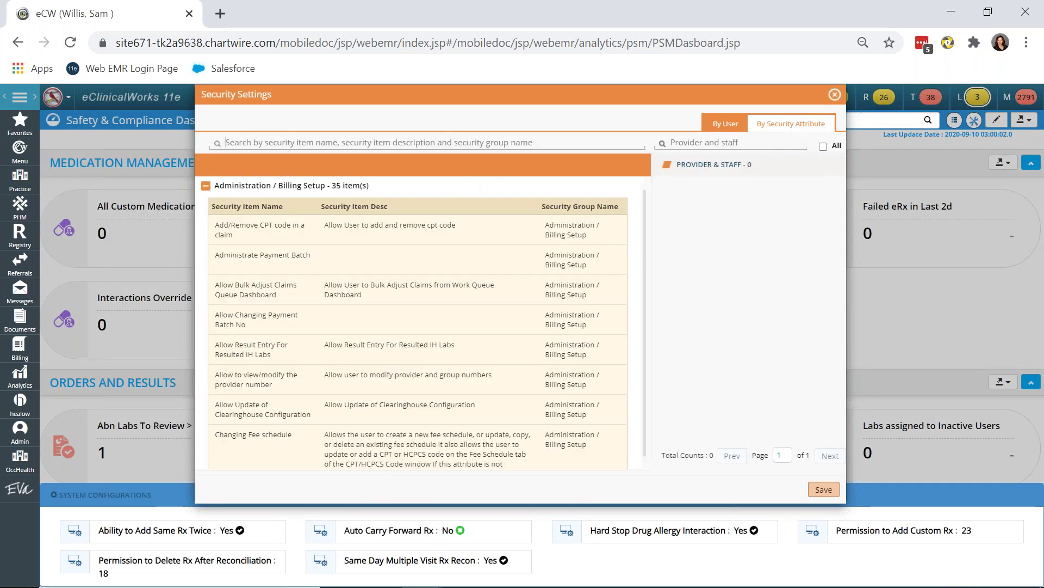
text(p)
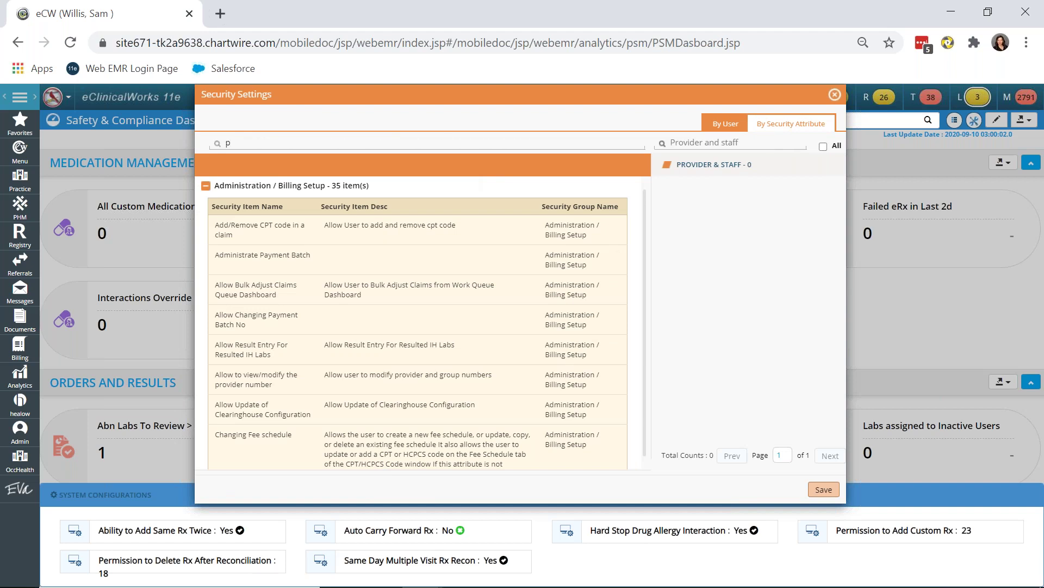
text(ermission to delet)
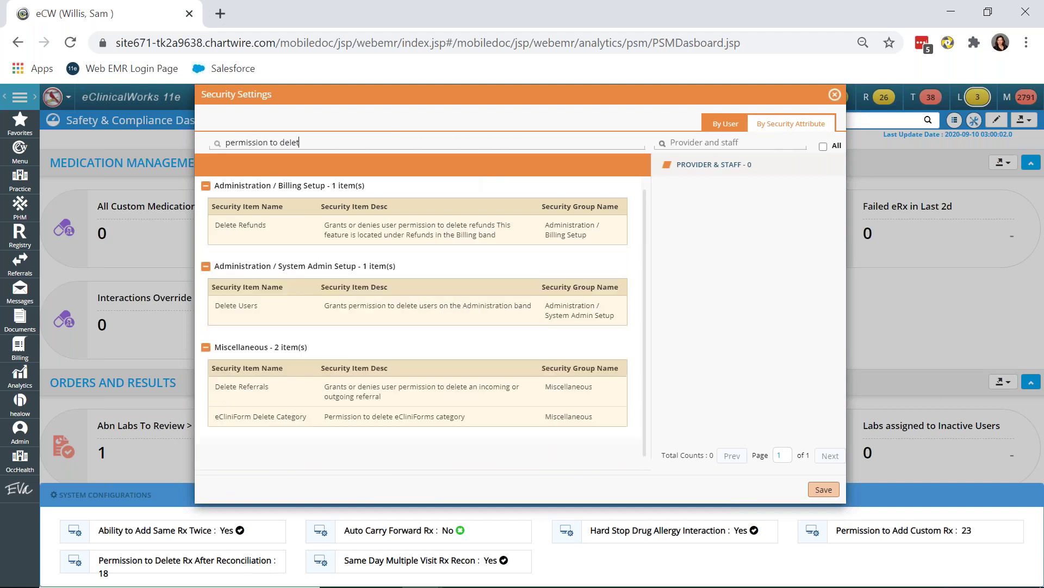
text(e r)
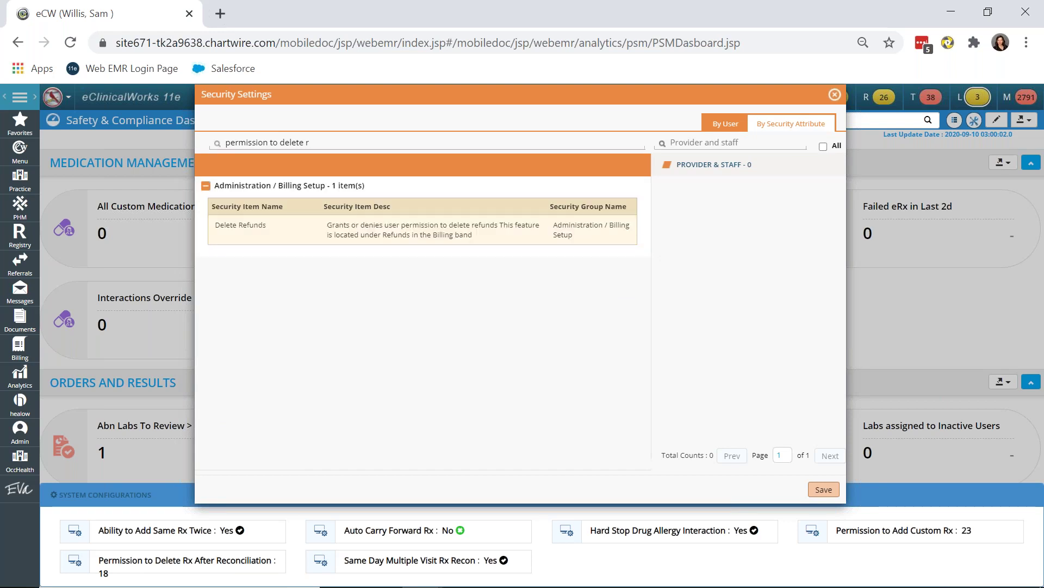
key(BackSpace)
key(BackSpace)
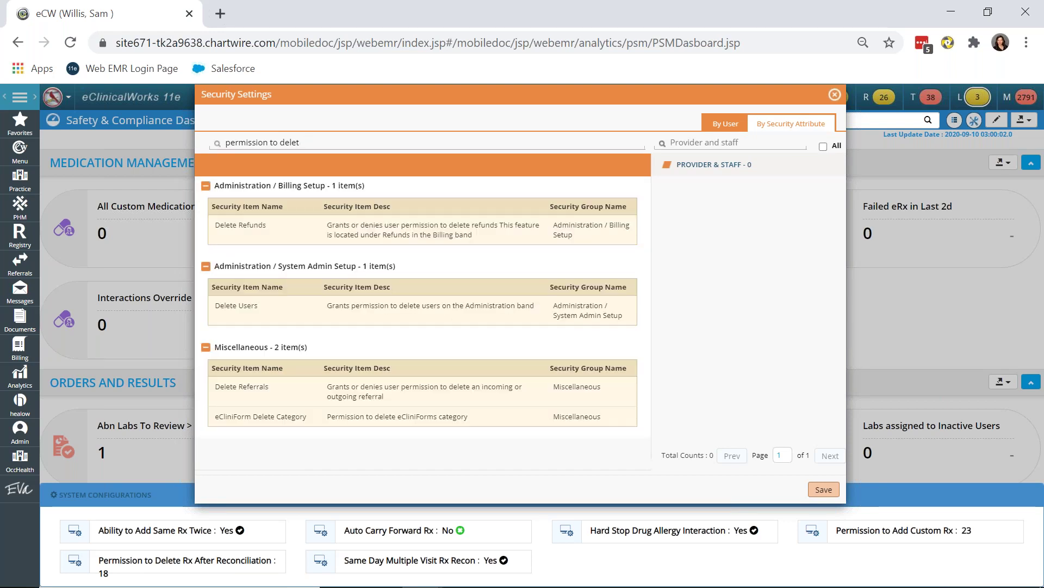
key(ctrl+a)
key(BackSpace)
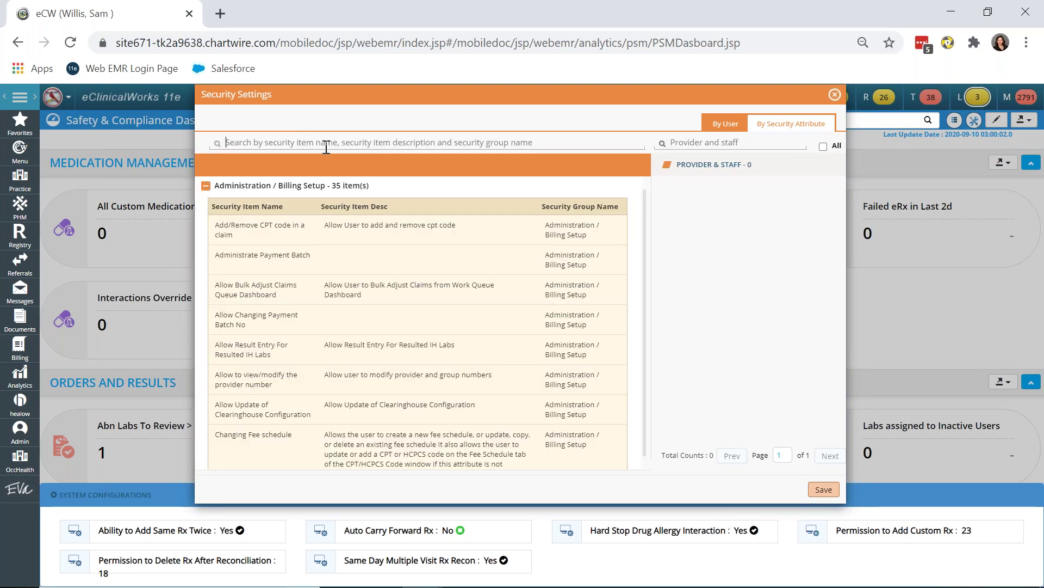
Filter the security attributes by 'rx' and select deleteRxInMedReconciliation under Miscellaneous.
text(rx)
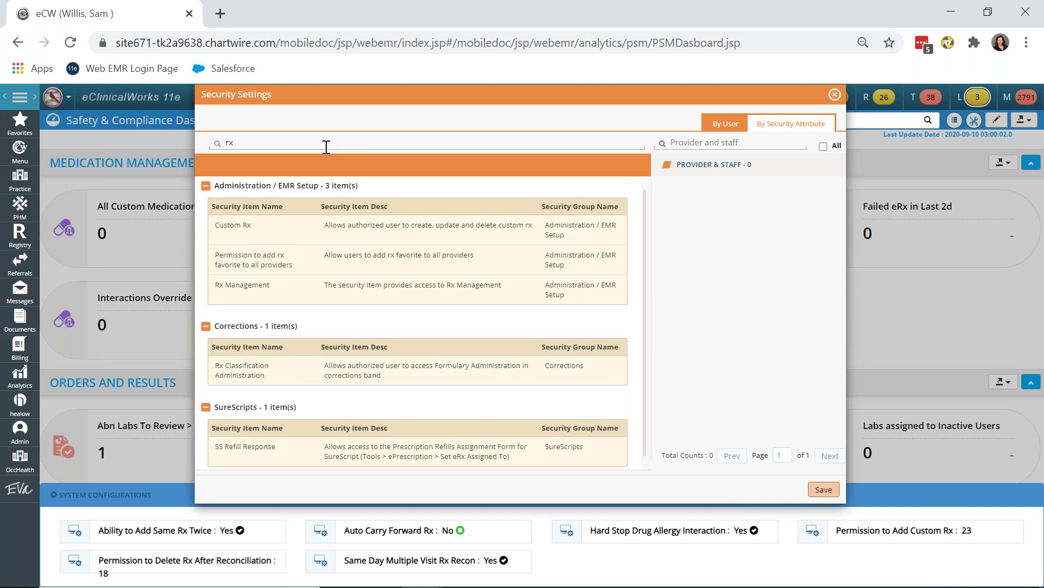
scroll(298, 293, down, 2)
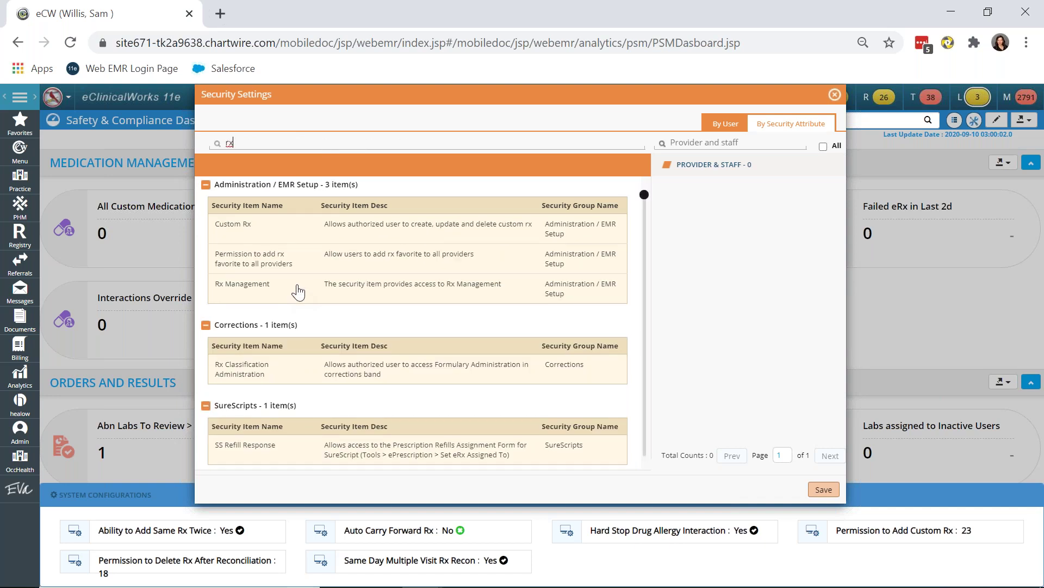
drag(644, 222, 644, 449)
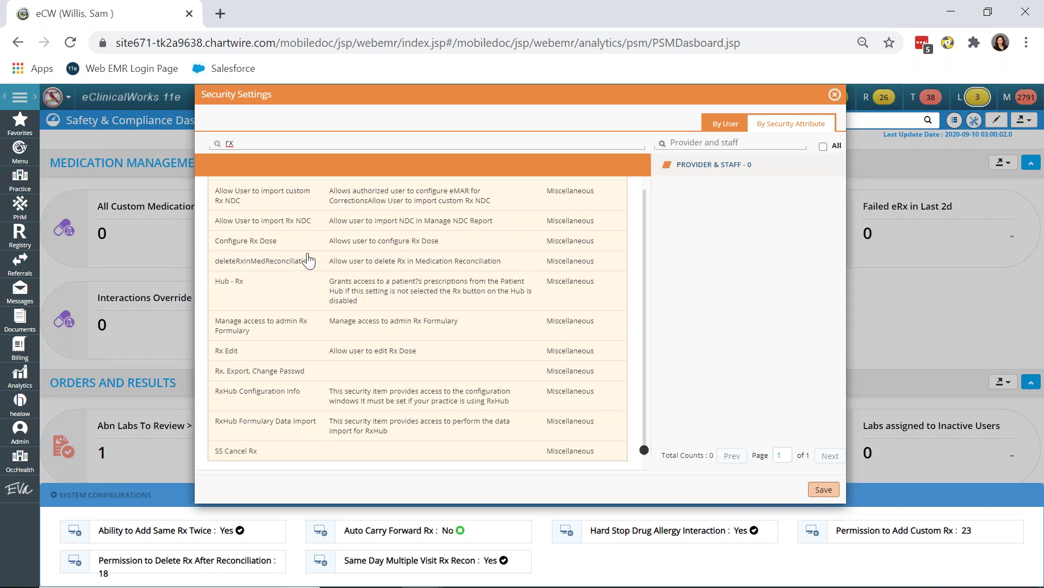
click(303, 268)
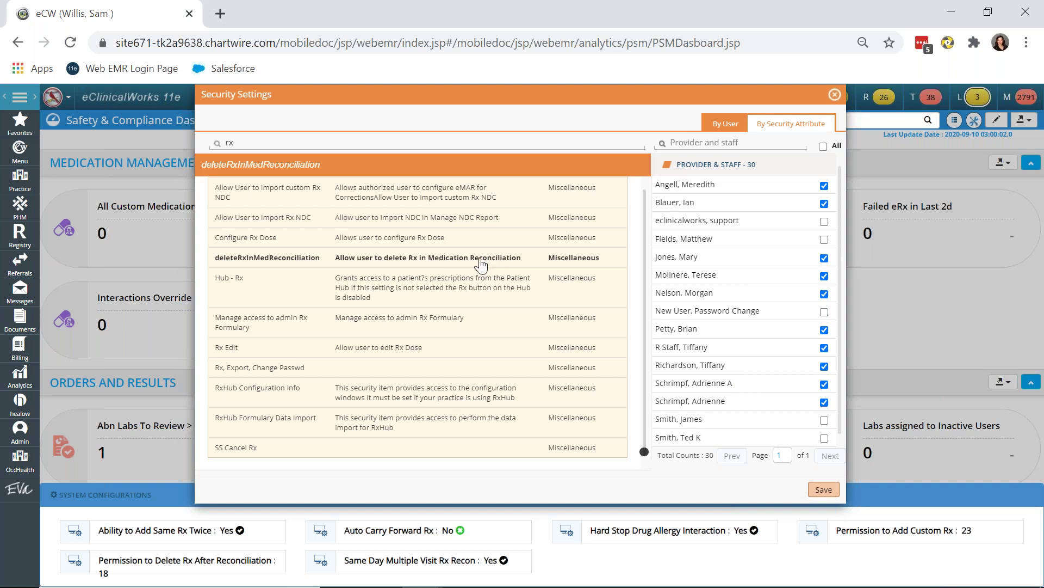
Scroll the provider and staff checklist to confirm 18 of 30 hold deleteRxInMedReconciliation.
scroll(452, 265, up, 1)
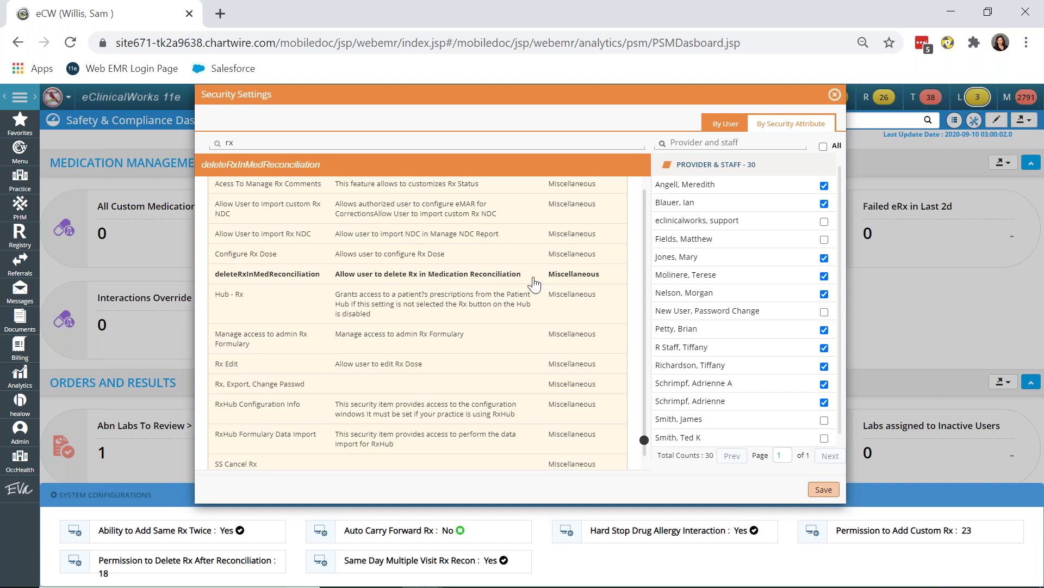
scroll(746, 251, down, 3)
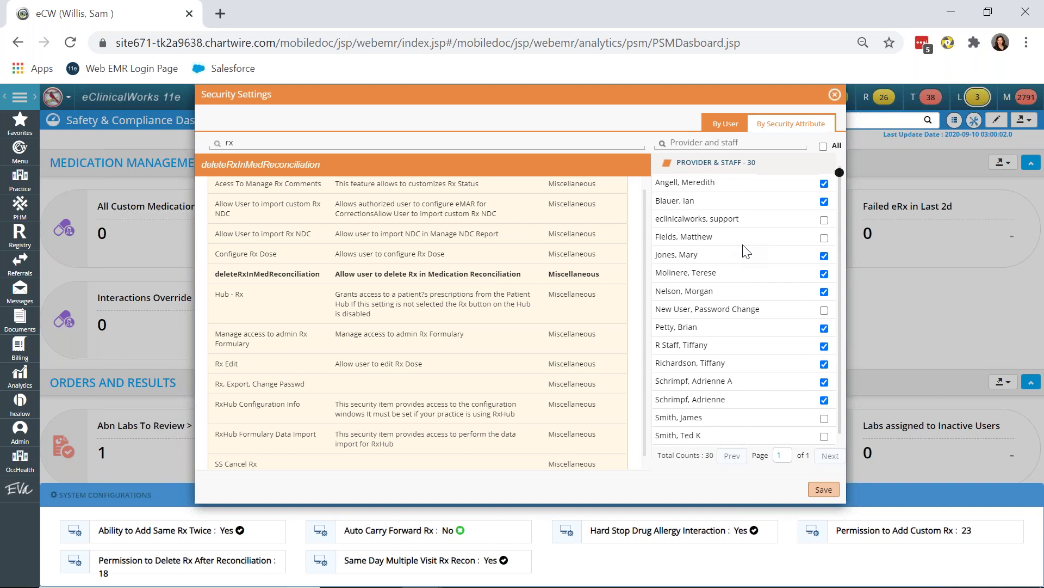
scroll(744, 248, down, 8)
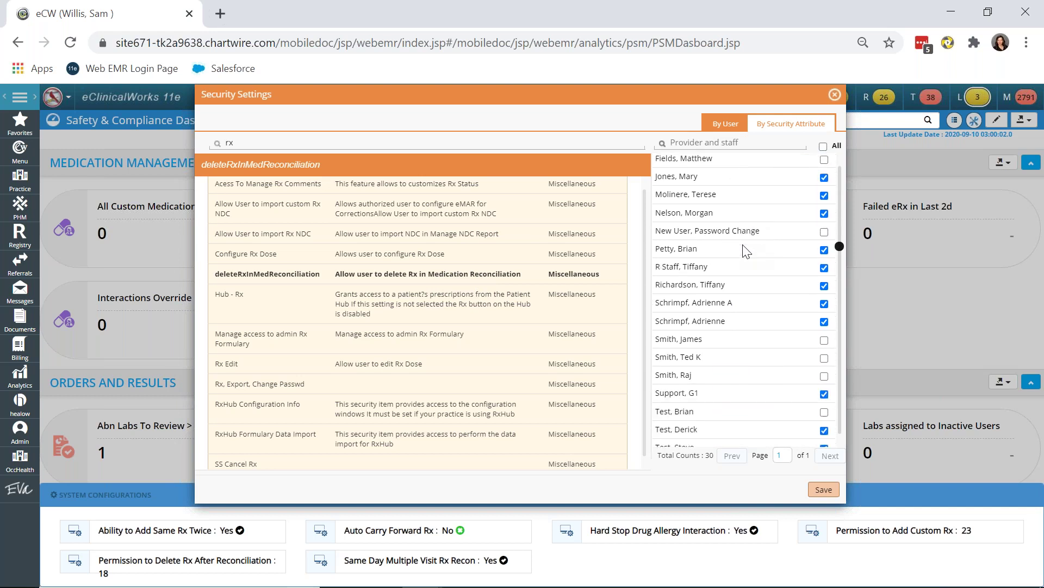
scroll(745, 251, down, 4)
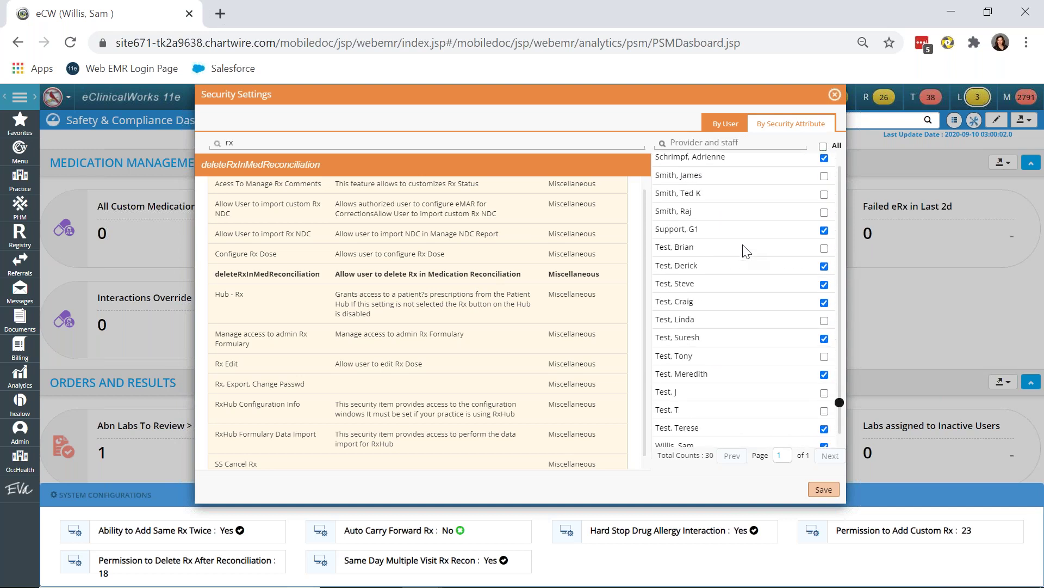
scroll(740, 354, up, 10)
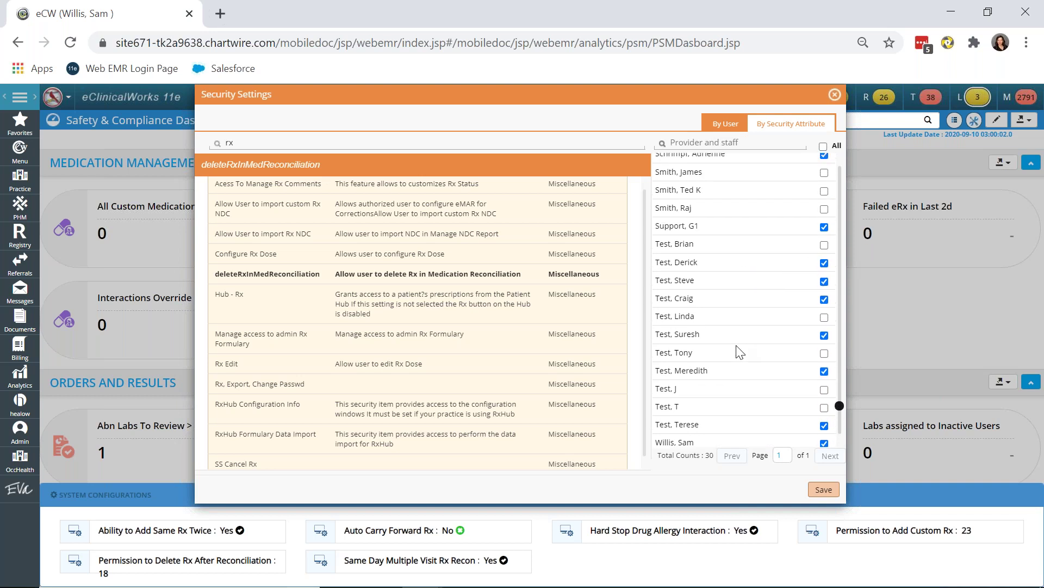
scroll(740, 352, up, 3)
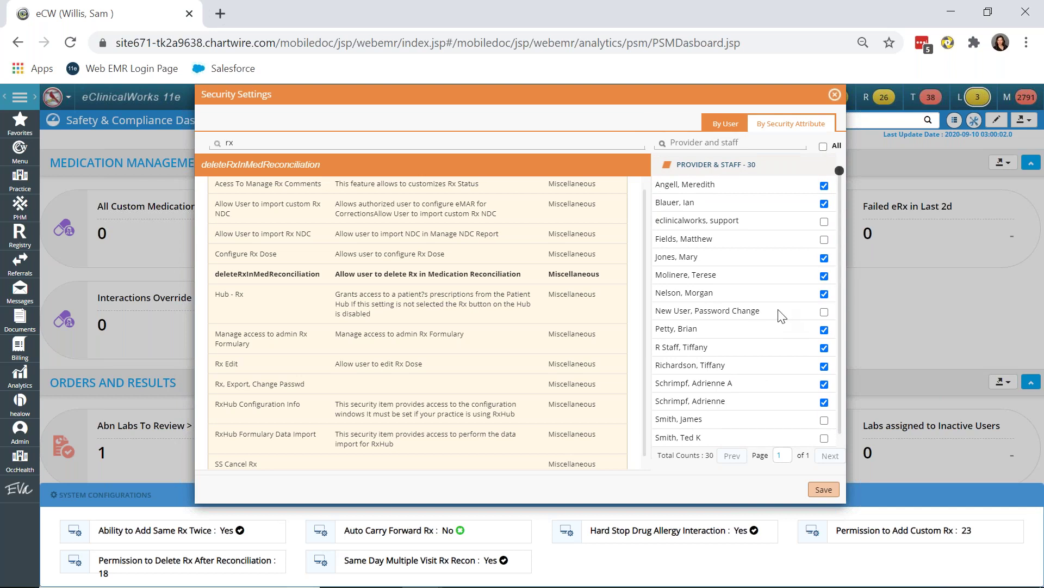
Close Security Settings, collapse System Configurations, and scroll through the remaining dashboard KPIs.
click(835, 96)
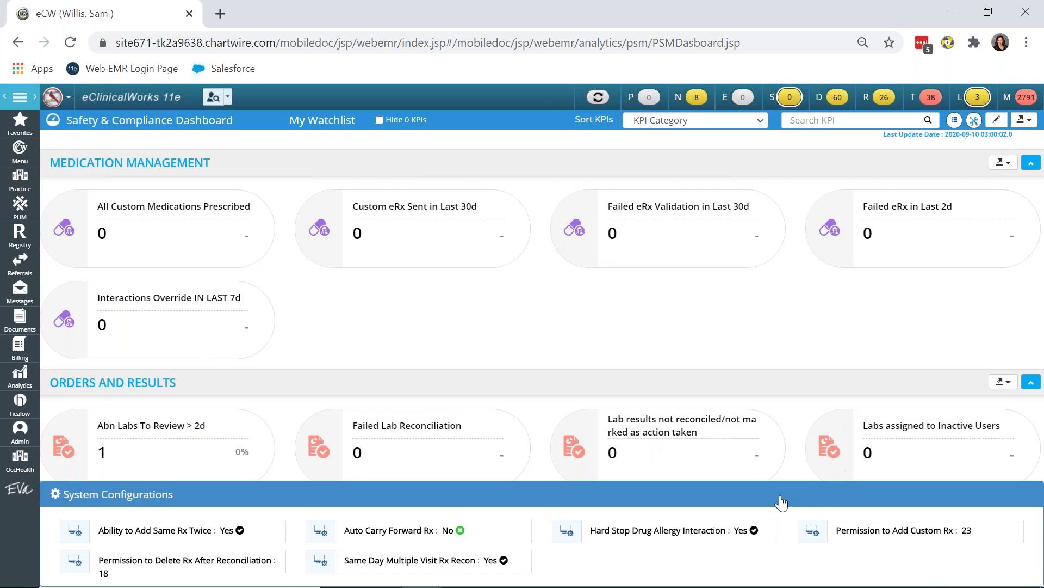
click(145, 495)
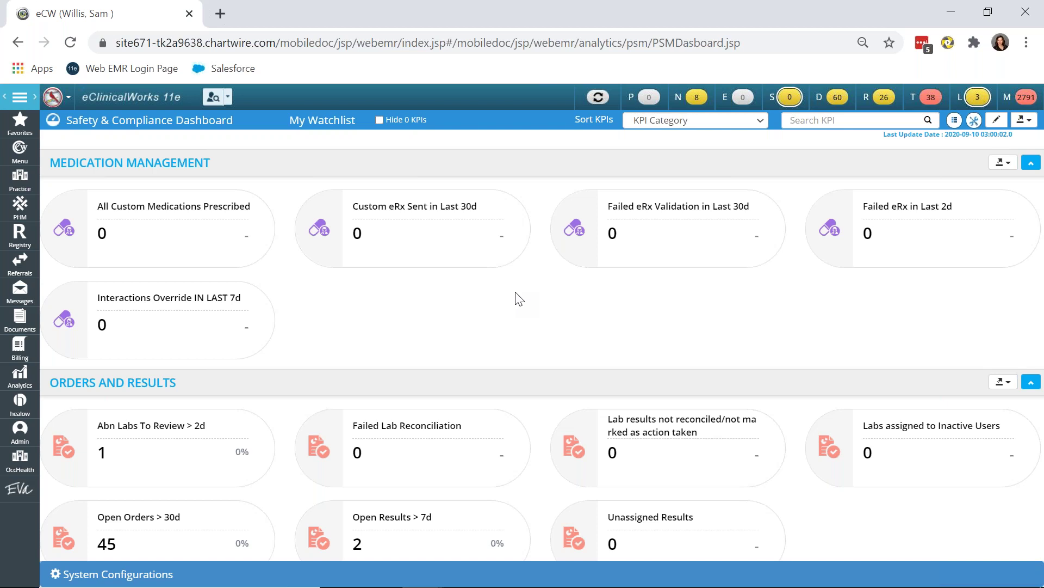
scroll(523, 346, down, 1)
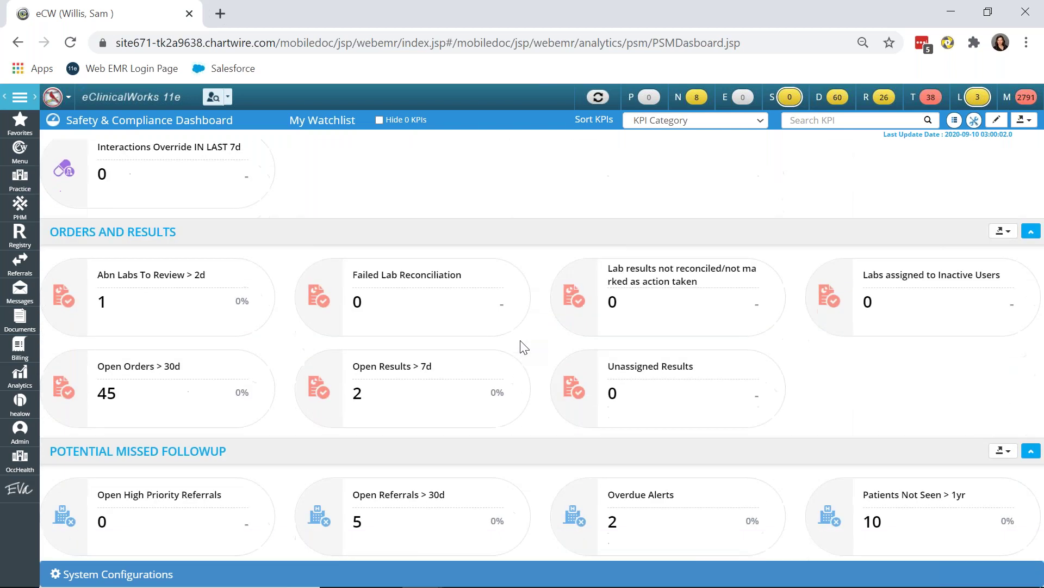
scroll(522, 346, down, 5)
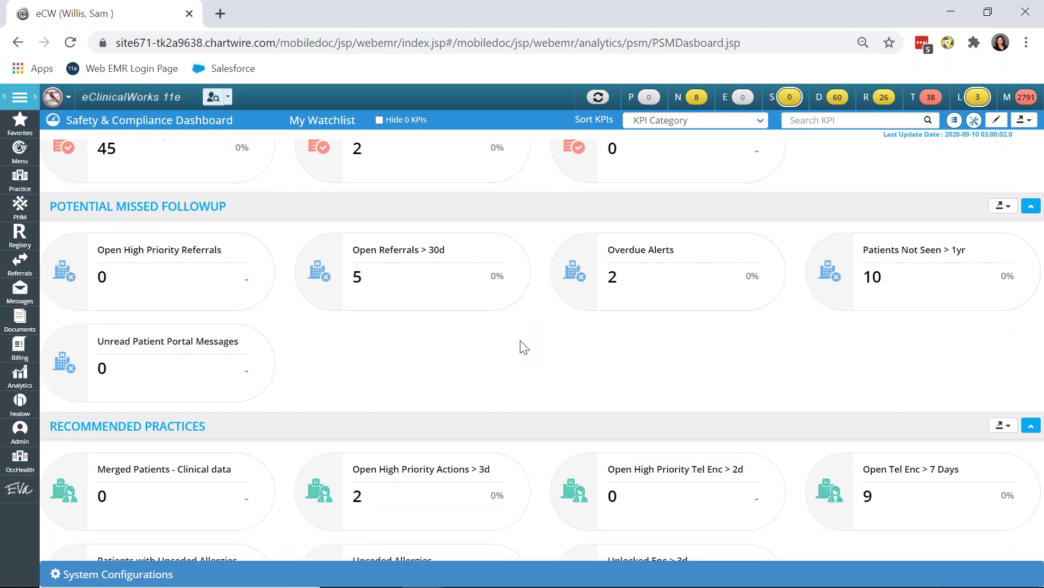
scroll(523, 346, down, 1)
scroll(524, 347, up, 6)
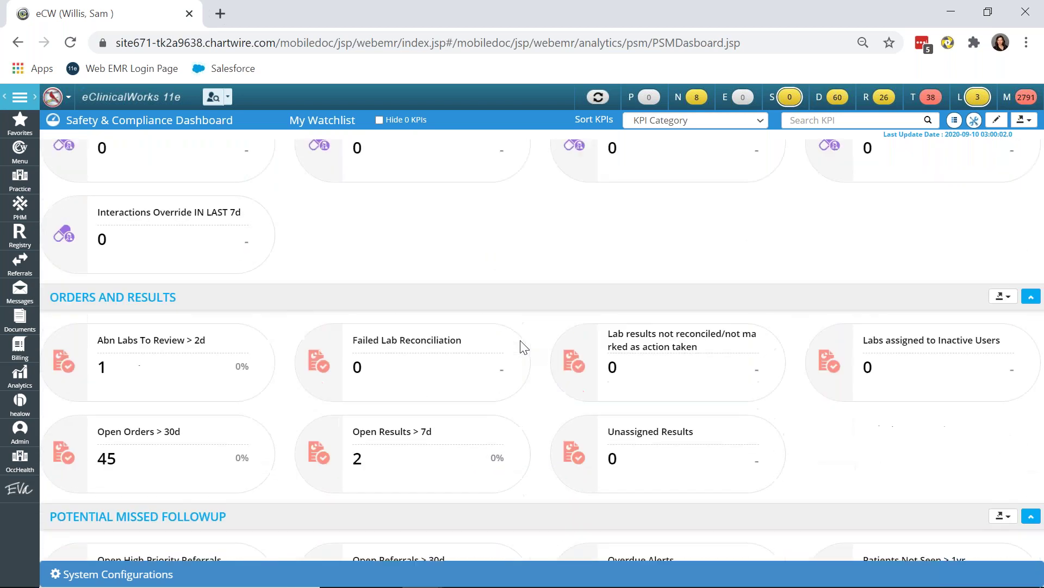
scroll(576, 235, down, 3)
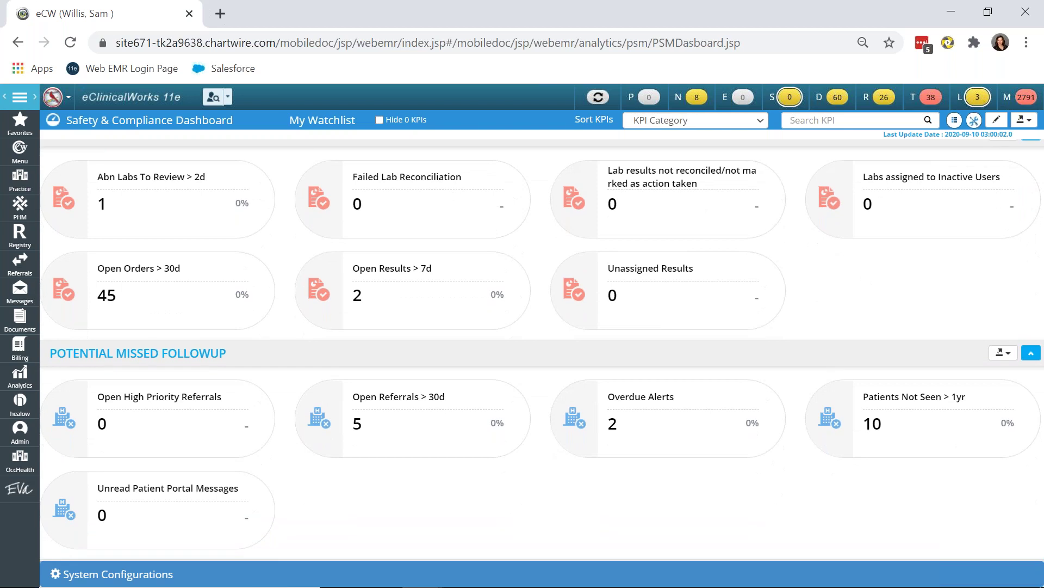
scroll(542, 350, up, 5)
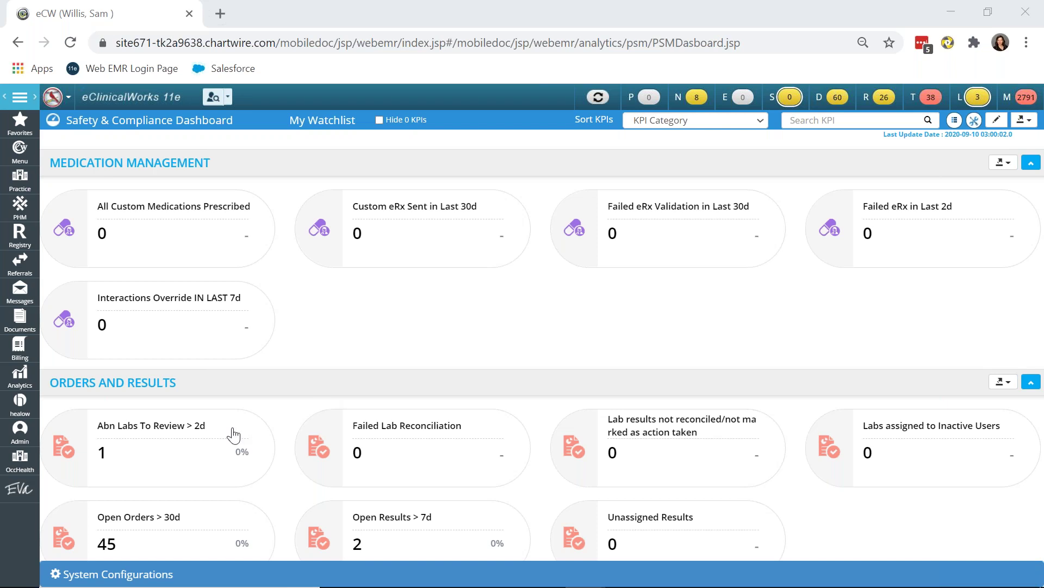
click(975, 126)
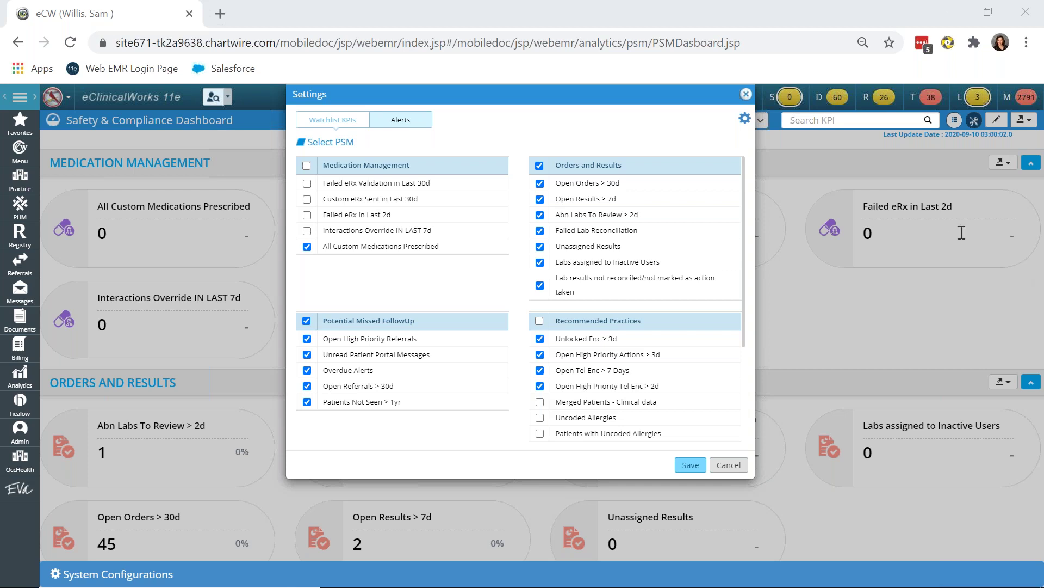
Open the Safety & Compliance Business Portal from the Settings dialog's gear icon.
click(744, 119)
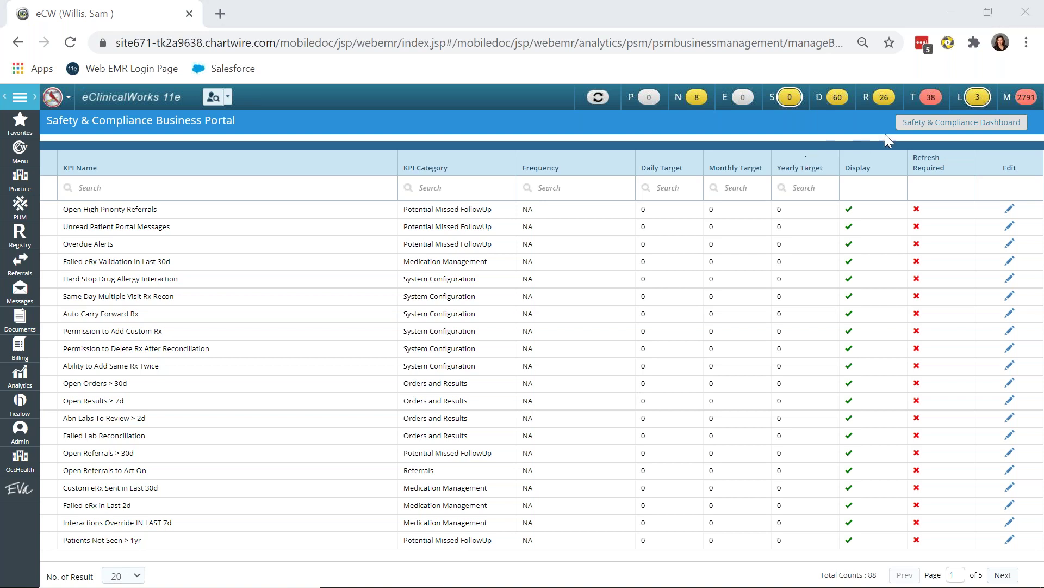
Return to the Safety & Compliance Dashboard and scroll through its KPI cards, including Open Orders > 30d.
click(925, 123)
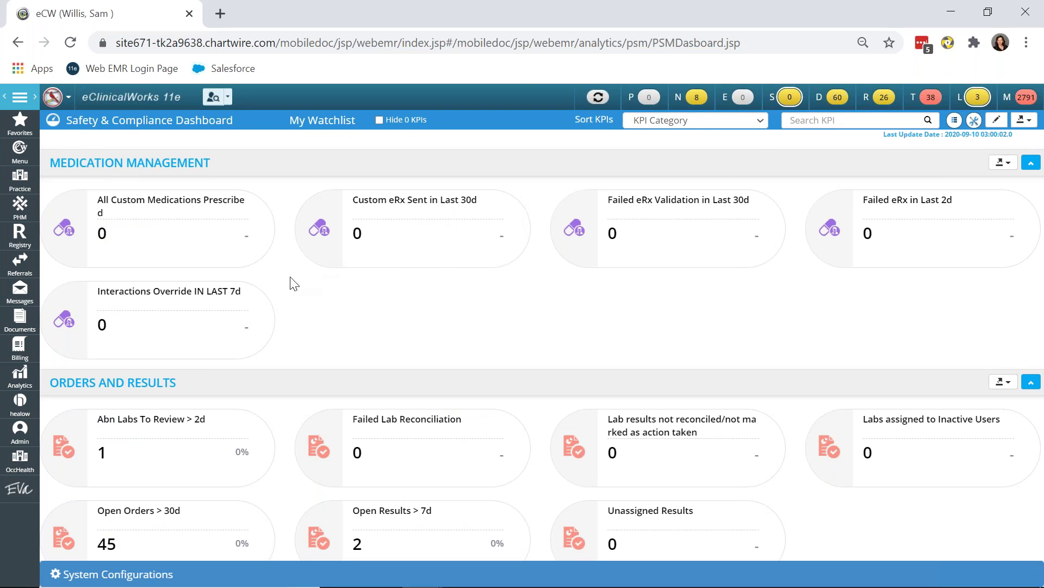
scroll(390, 299, down, 1)
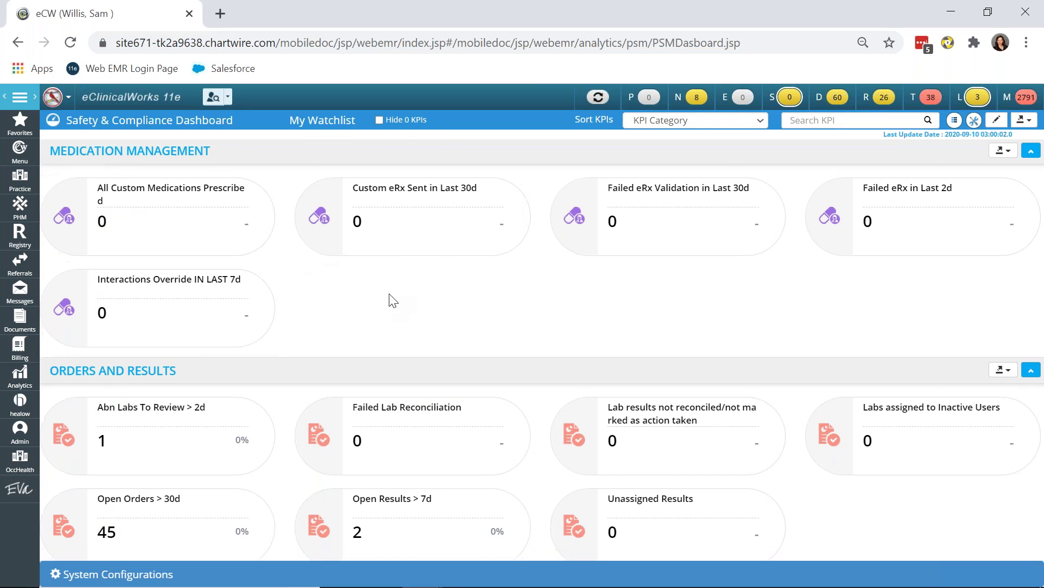
scroll(389, 298, down, 6)
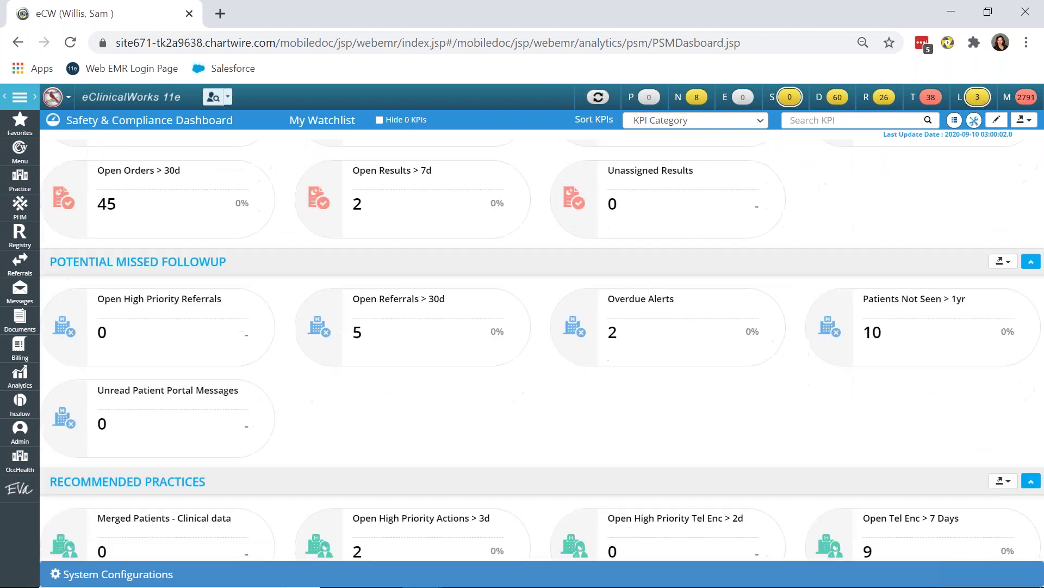
scroll(390, 299, down, 4)
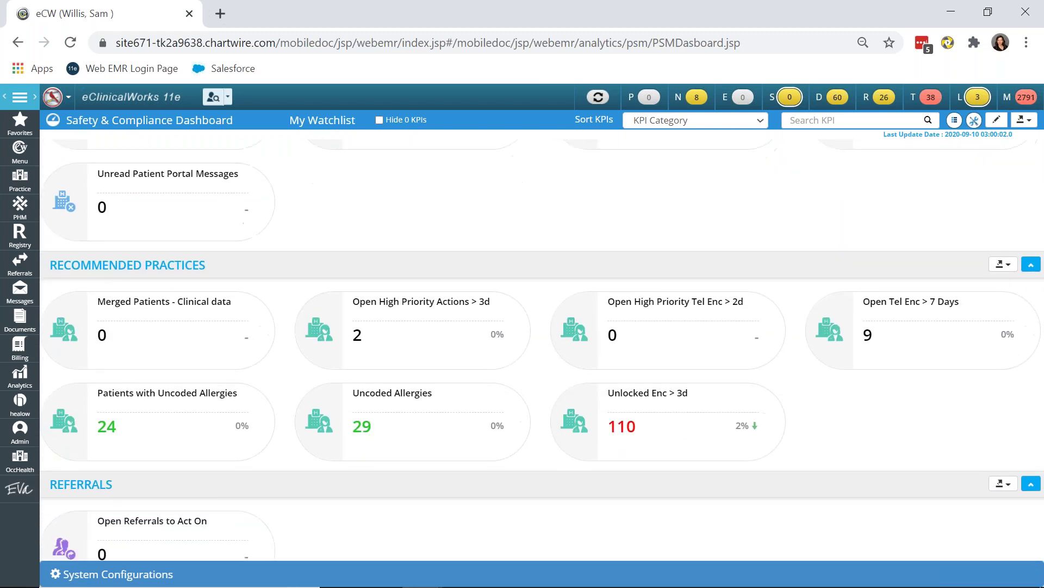
scroll(542, 350, down, 2)
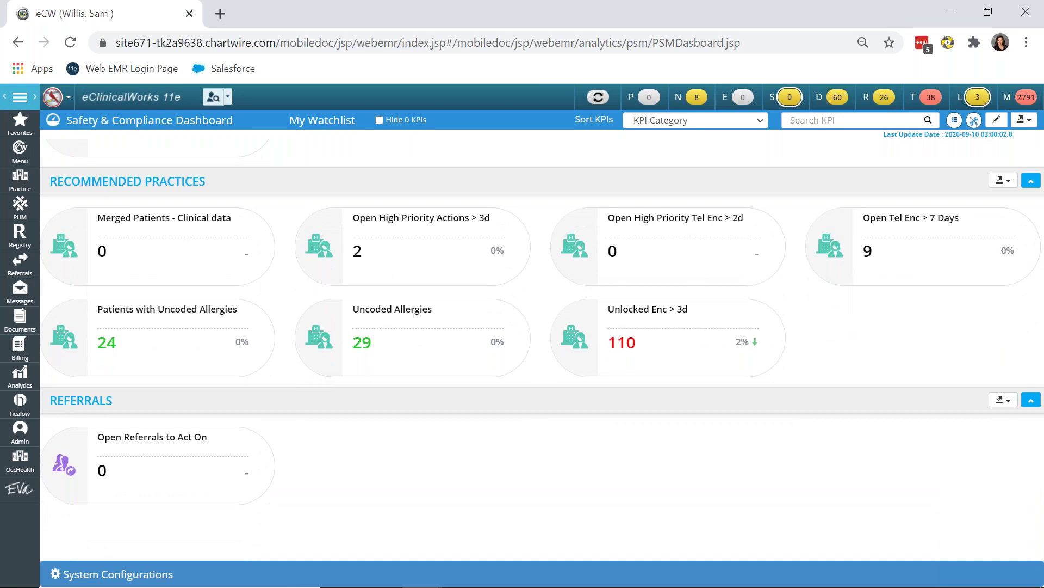
scroll(542, 332, up, 14)
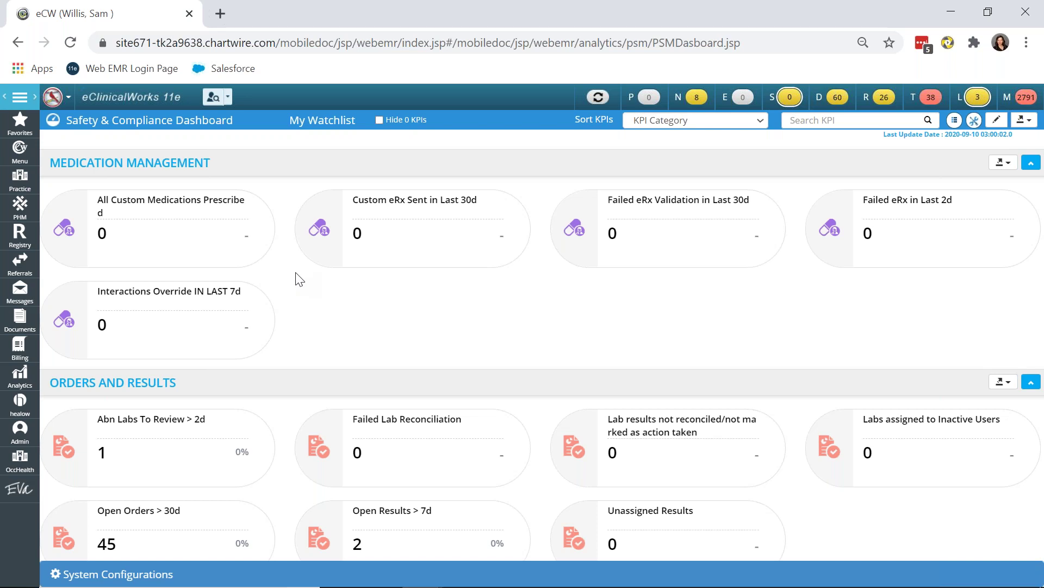
click(23, 390)
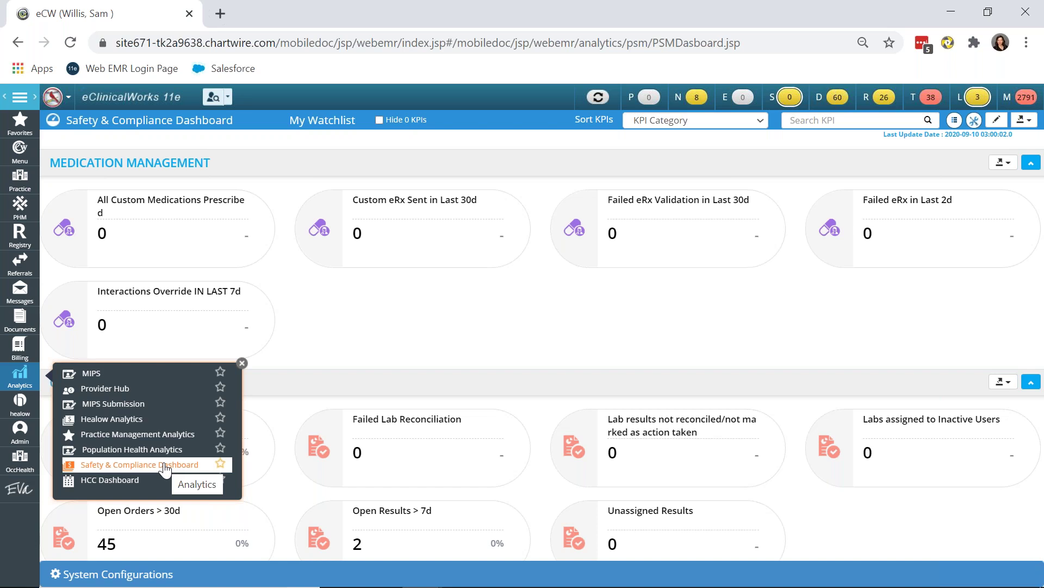
Open the Unlocked Enc > 3d trend chart and break 09-Sep down by facility (Missouri 109, Louisiana 2).
click(416, 321)
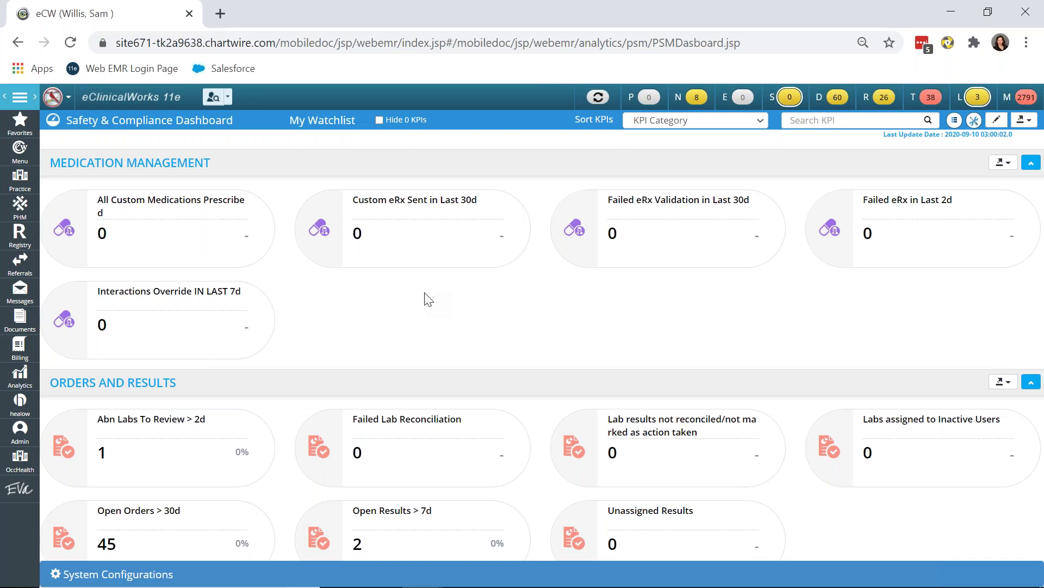
scroll(471, 273, down, 8)
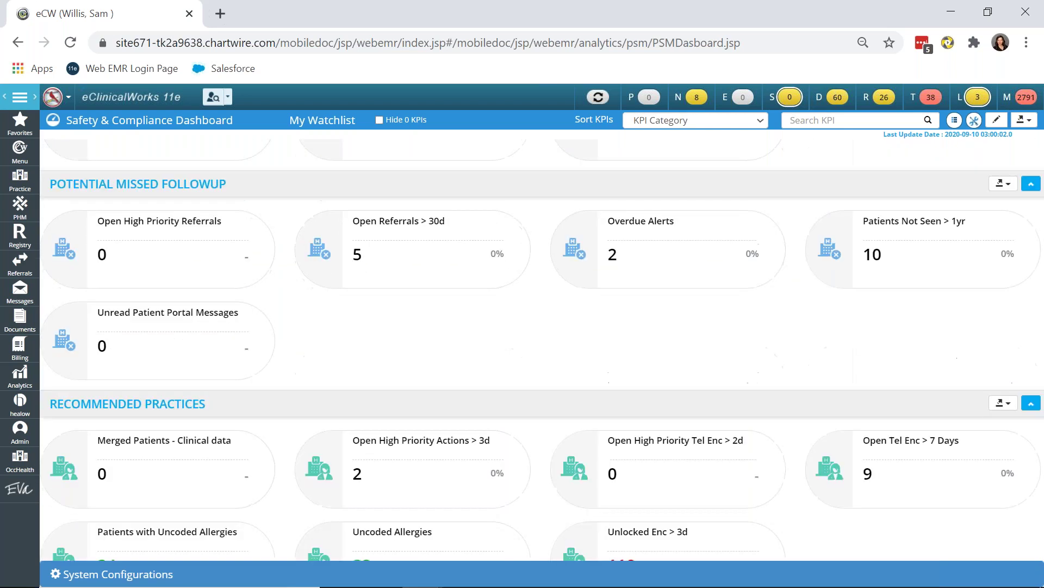
scroll(583, 315, down, 4)
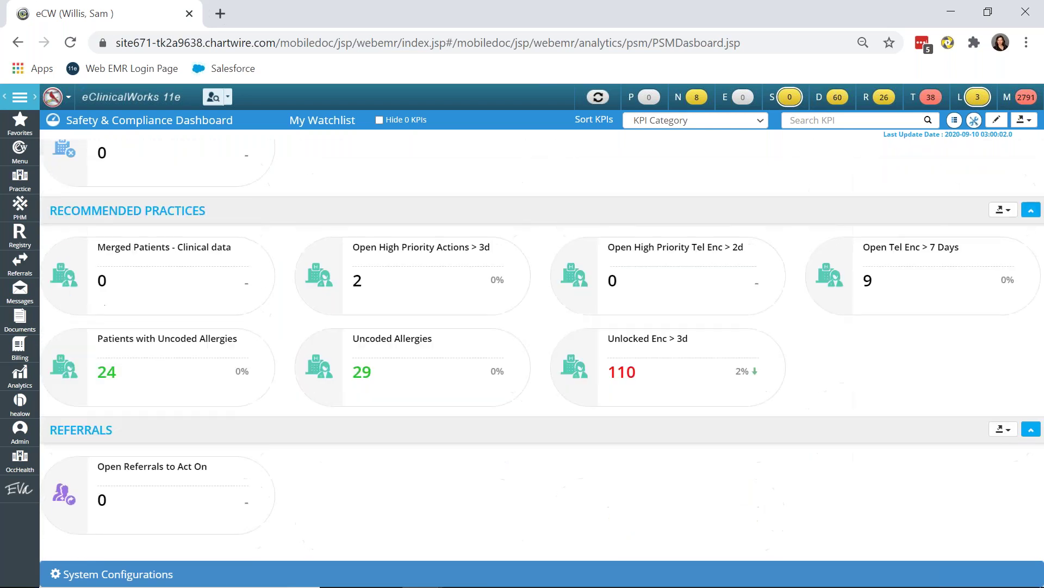
click(609, 362)
mouse_move(893, 322)
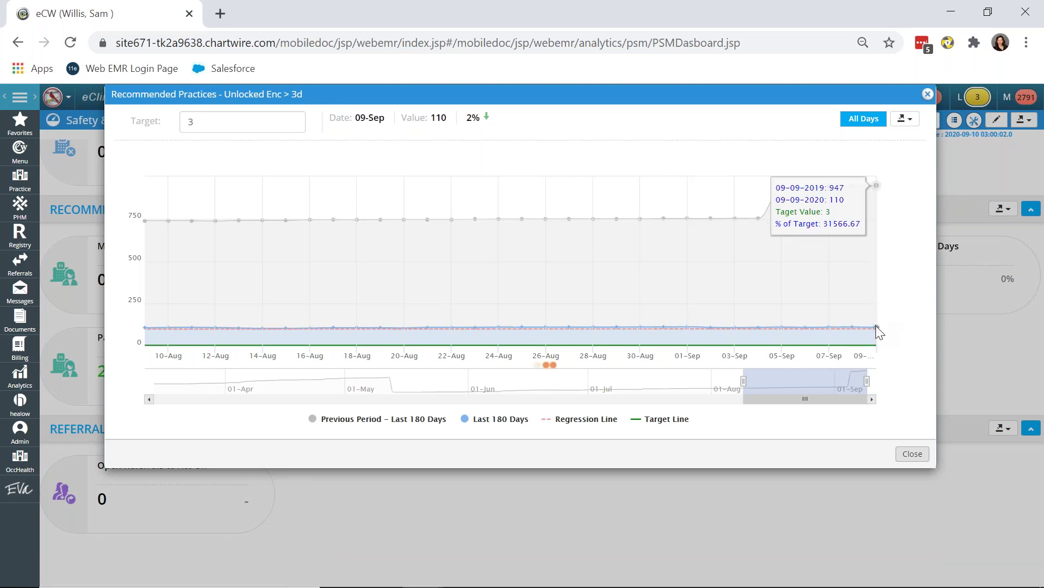
click(876, 326)
mouse_move(574, 207)
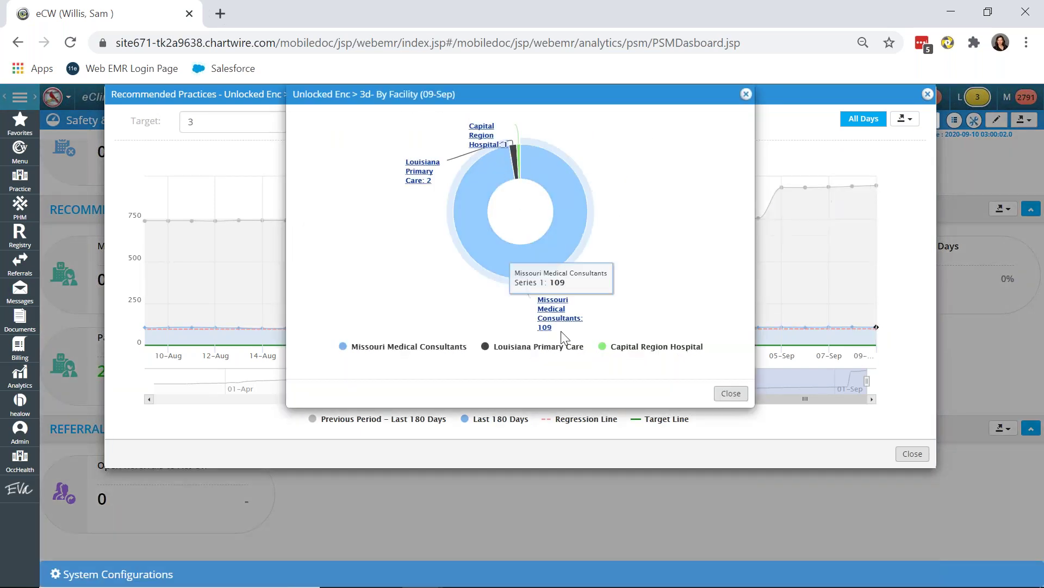
View Missouri Medical Consultants' per-provider unlocked encounter counts, then close that breakdown.
click(554, 316)
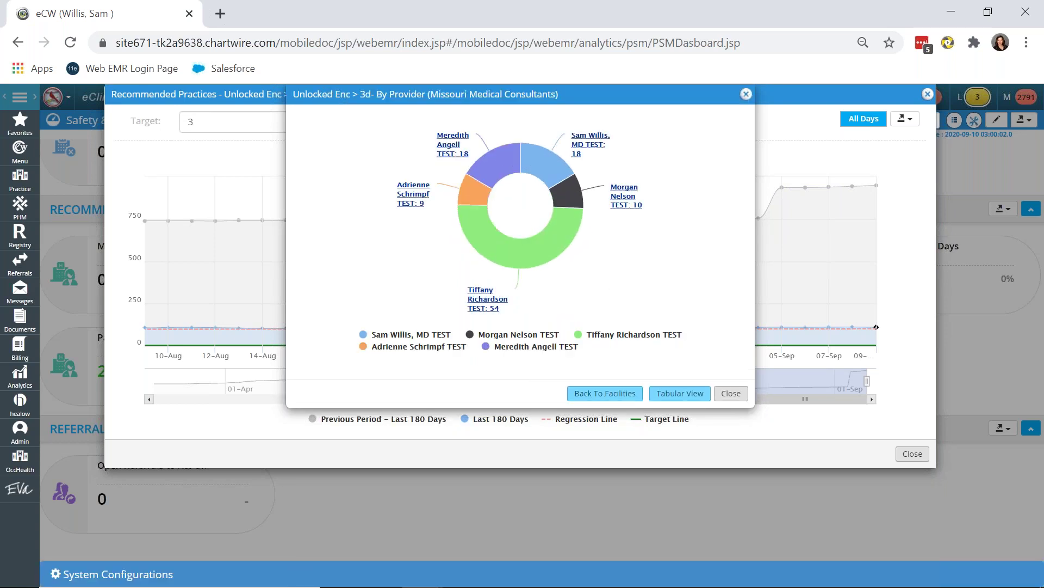
mouse_move(602, 165)
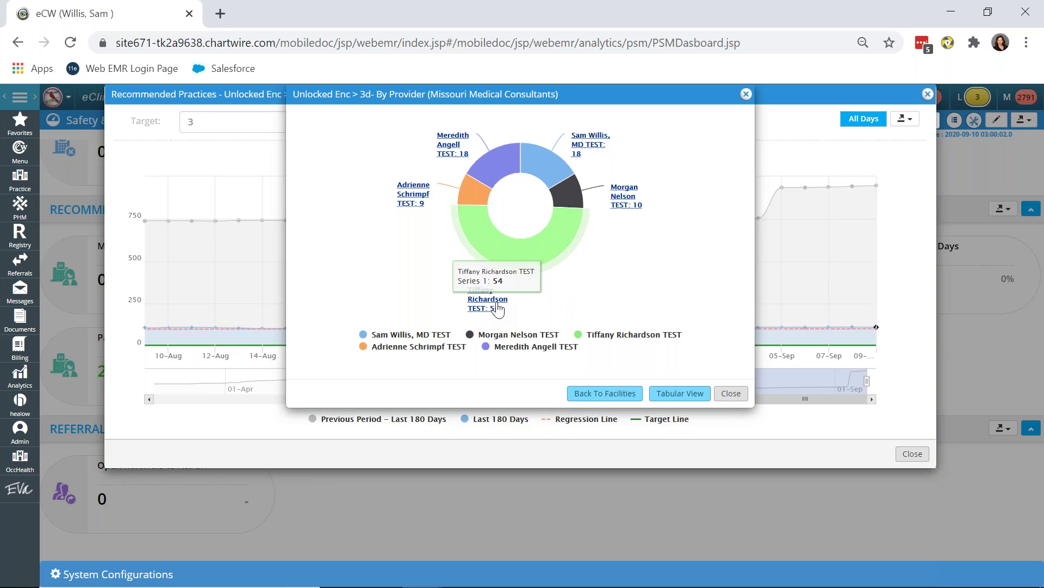
click(730, 395)
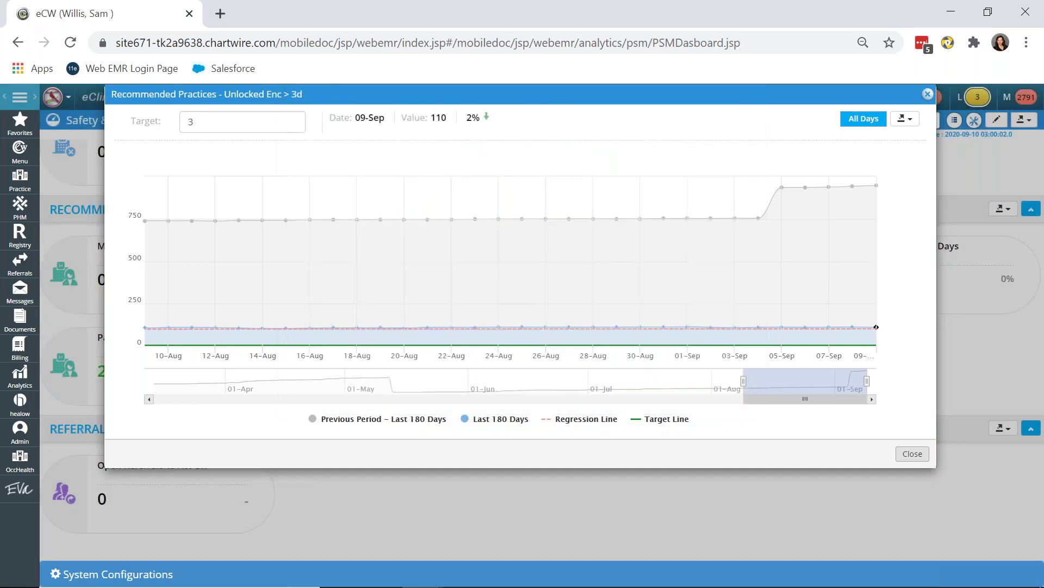
Close the Unlocked Enc > 3d trend chart and return to the dashboard's KPI cards at the top.
key(Escape)
scroll(542, 348, up, 10)
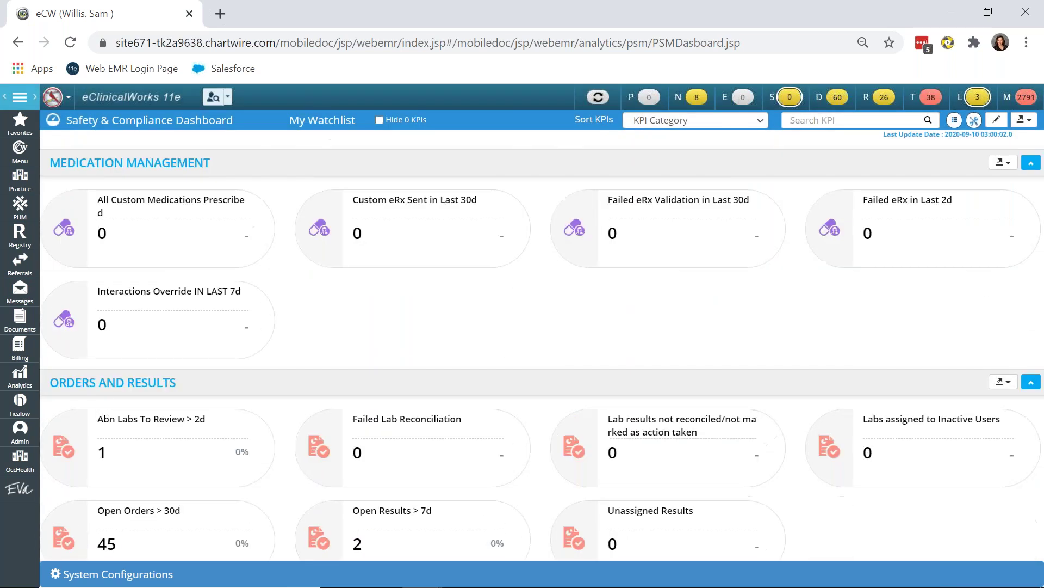